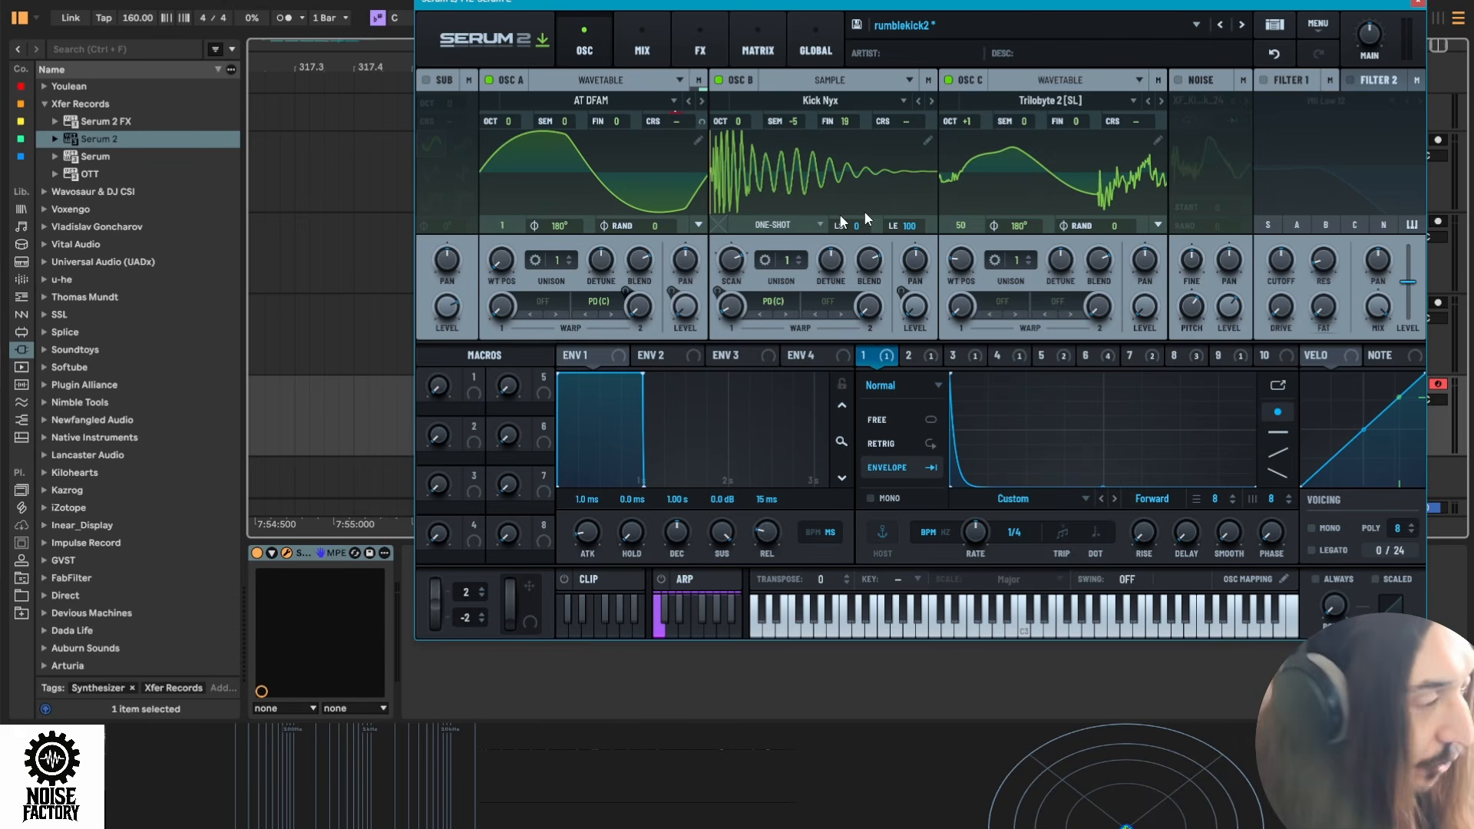
# Switch off oscillators B and C, and play the clip at bar 319 to hear oscillator A alone
pyautogui.click(718, 79)
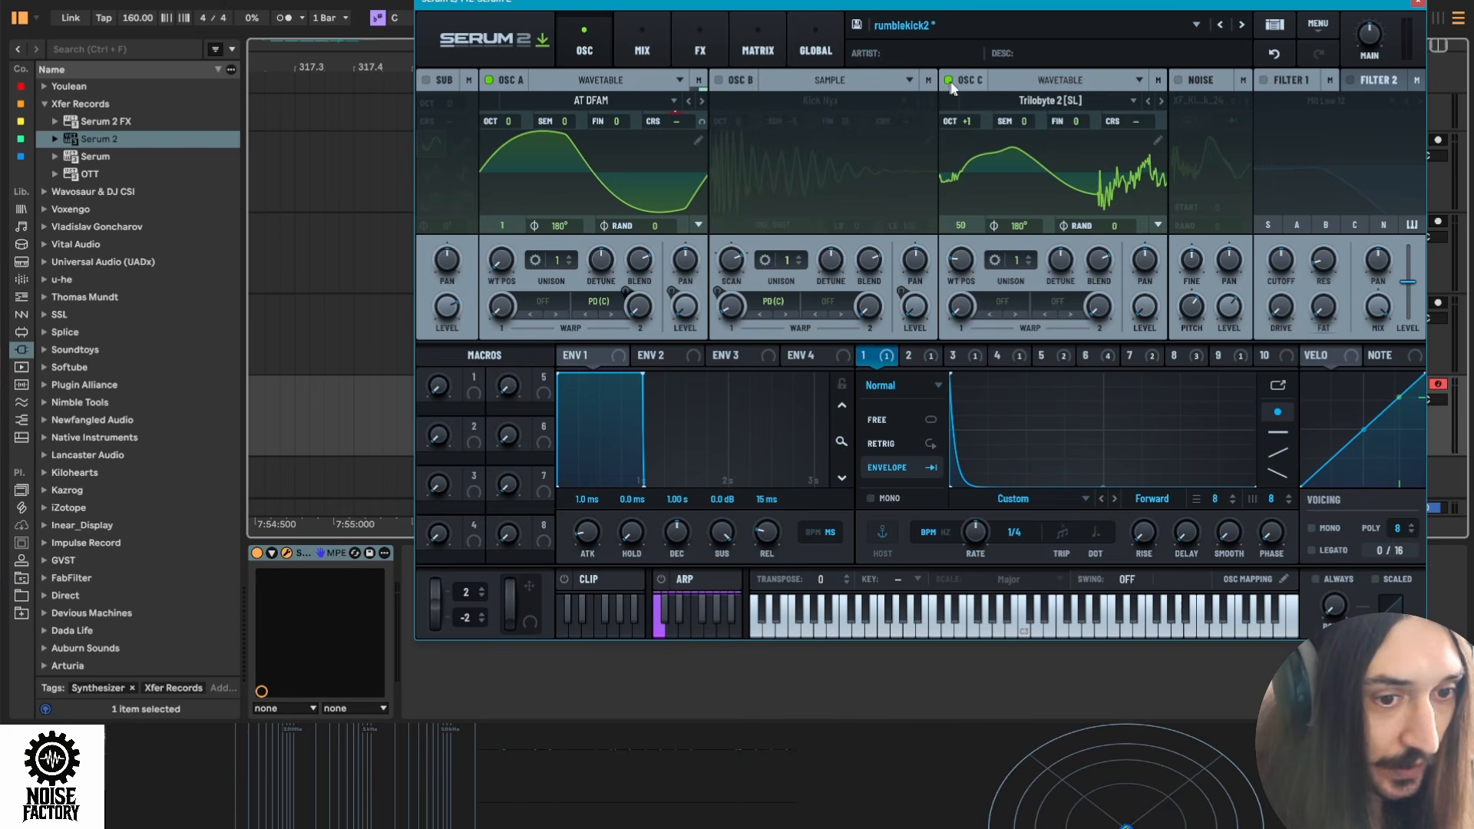
pyautogui.click(947, 80)
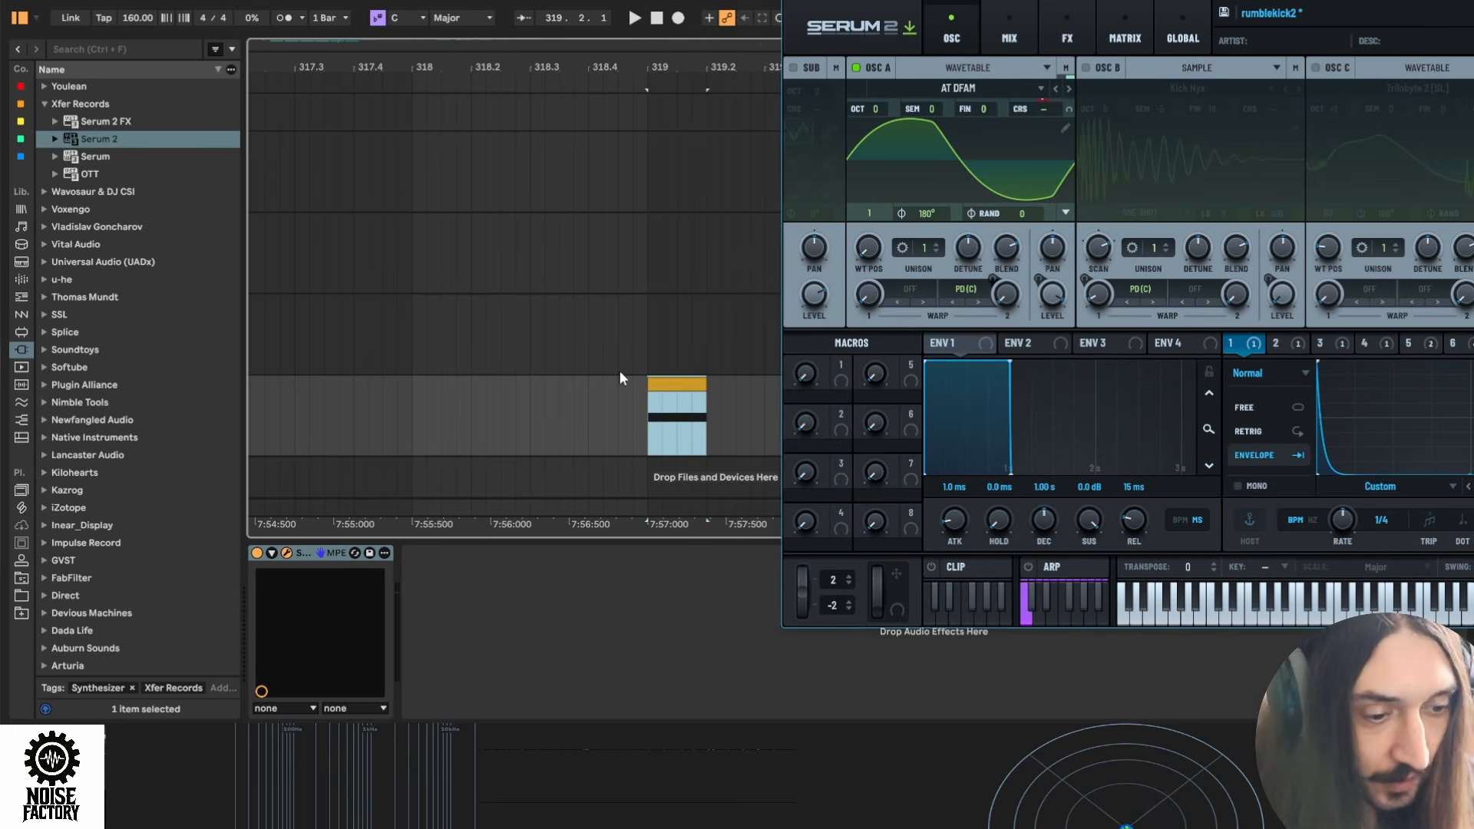
pyautogui.click(654, 378)
pyautogui.click(608, 393)
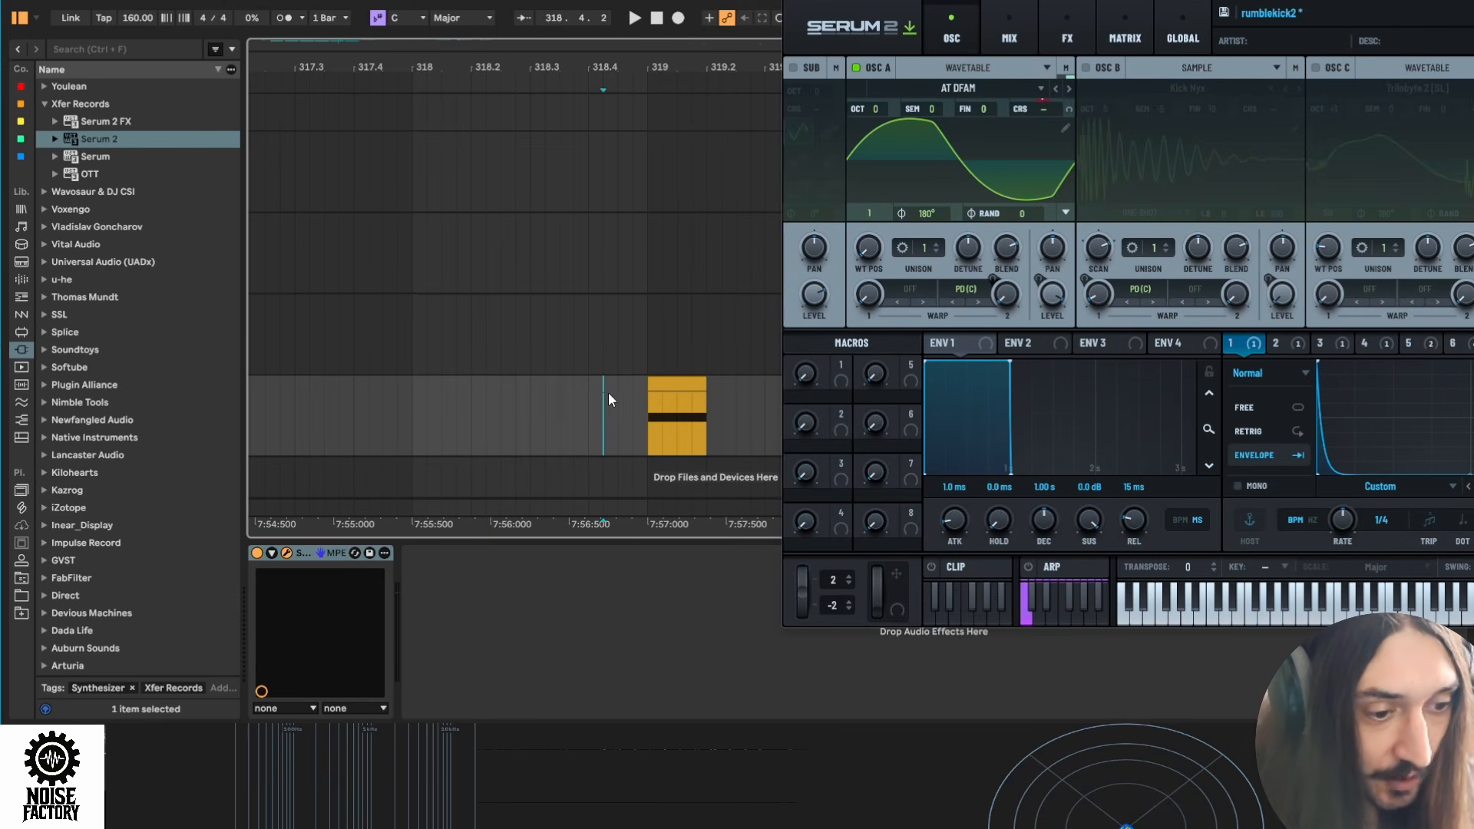
pyautogui.press('space')
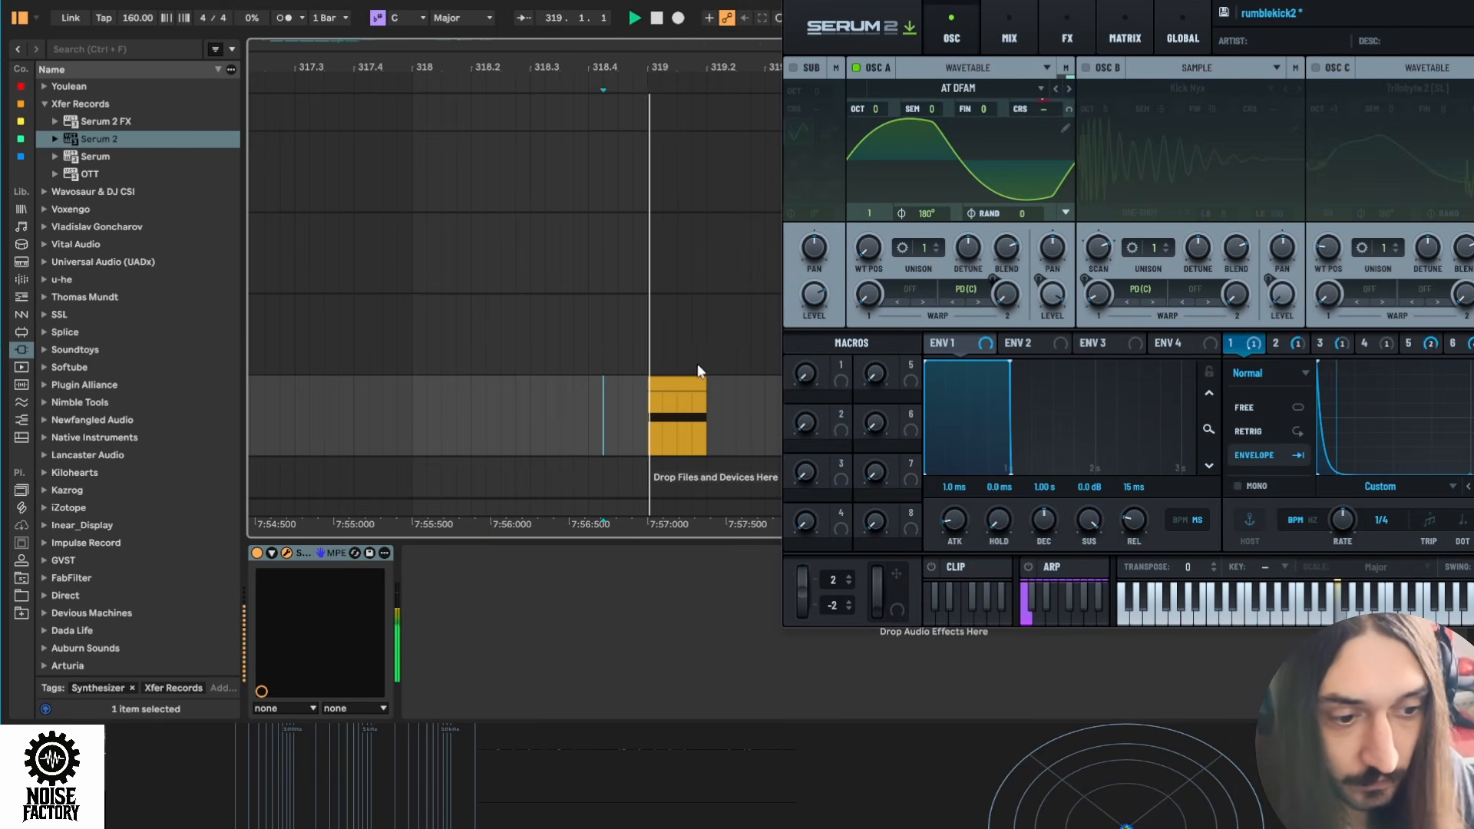
pyautogui.press('space')
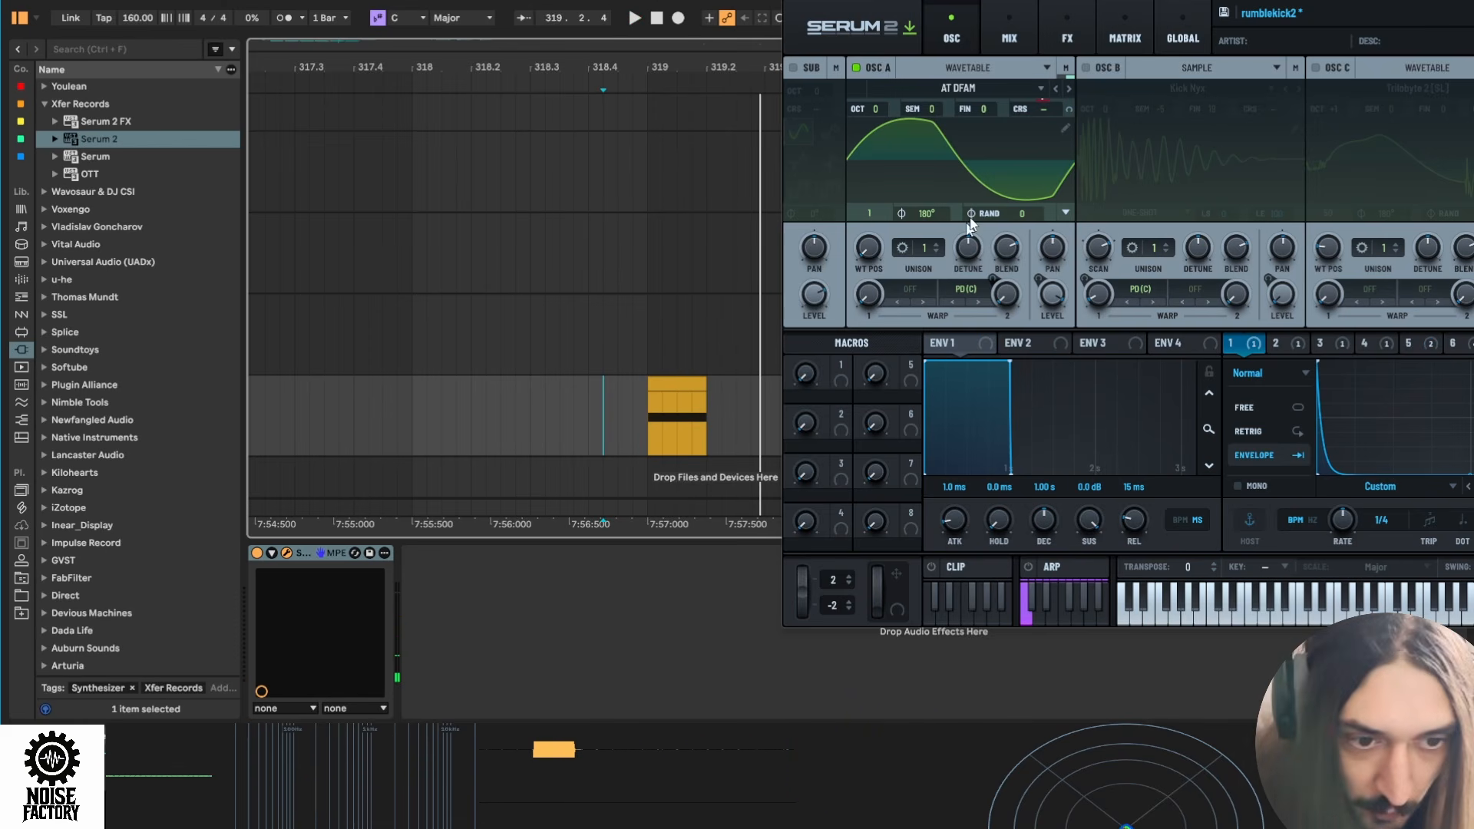
# Reactivate the bypassed coarse pitch modulation of oscillator A from LFO 1, LFO 2 and LFO 3
pyautogui.moveTo(1086, 1); pyautogui.dragTo(959, 9)
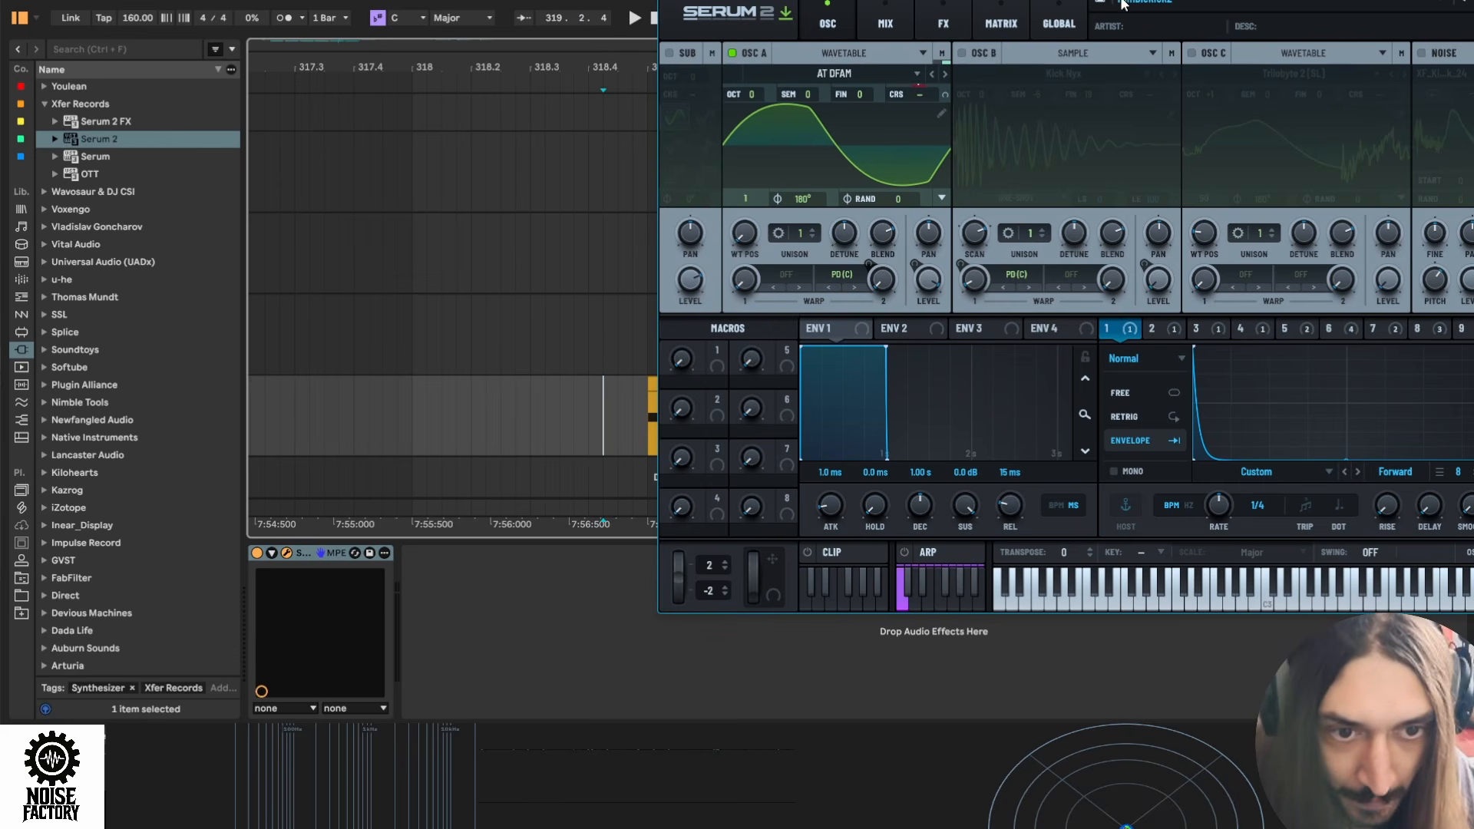
pyautogui.moveTo(1123, 4); pyautogui.dragTo(969, 4)
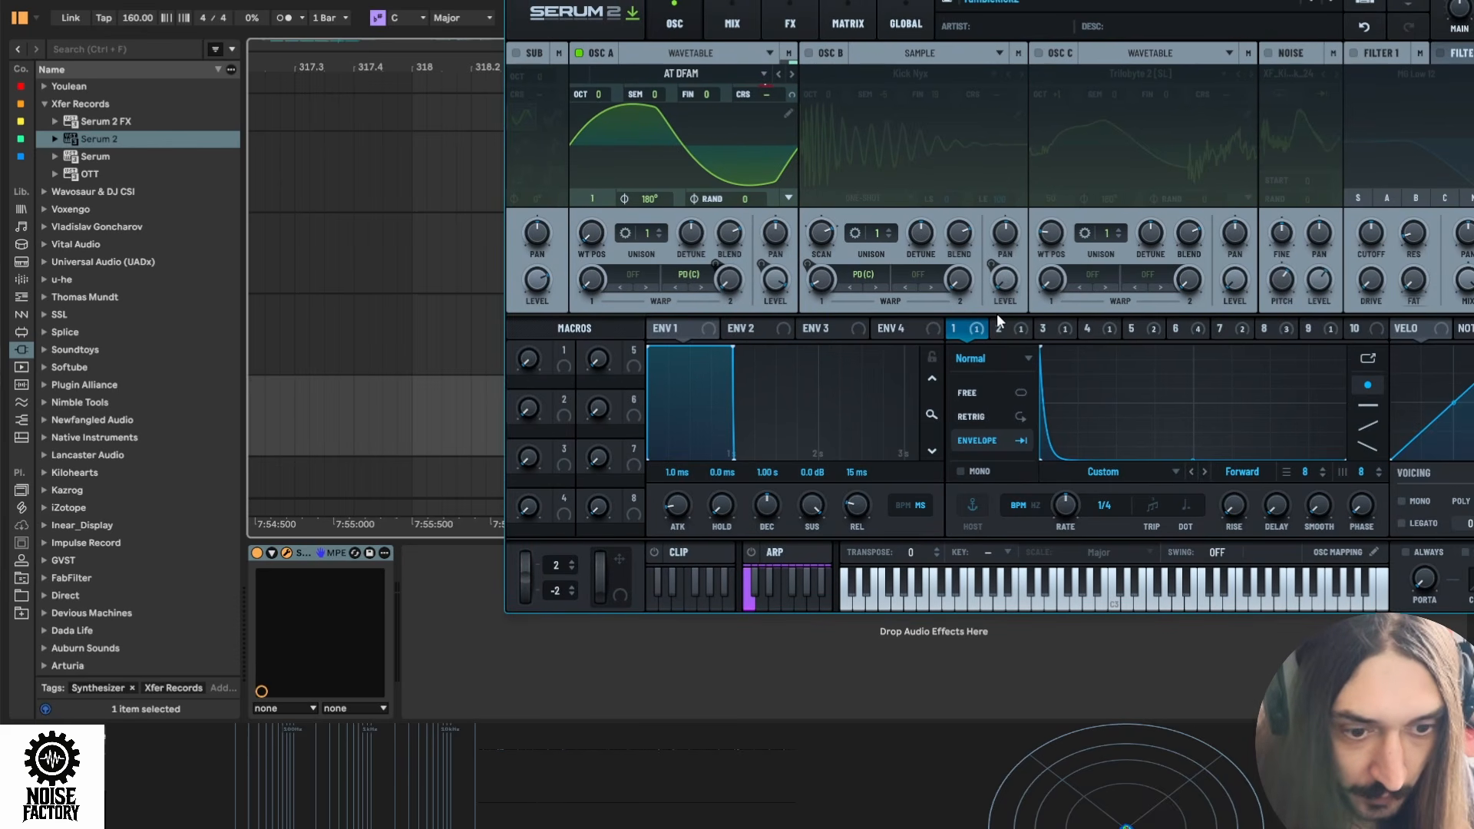
pyautogui.click(976, 329)
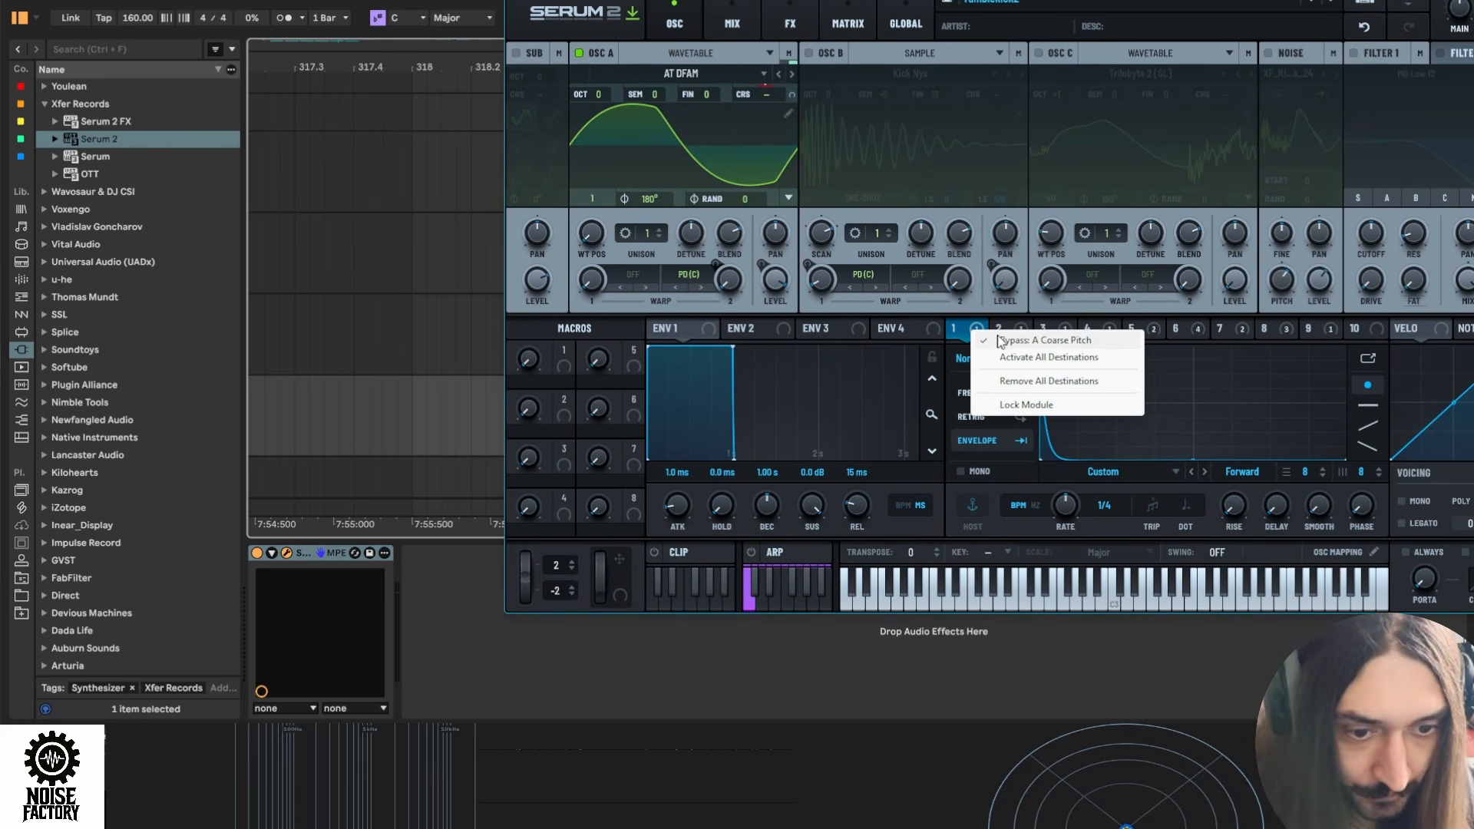
pyautogui.click(1001, 340)
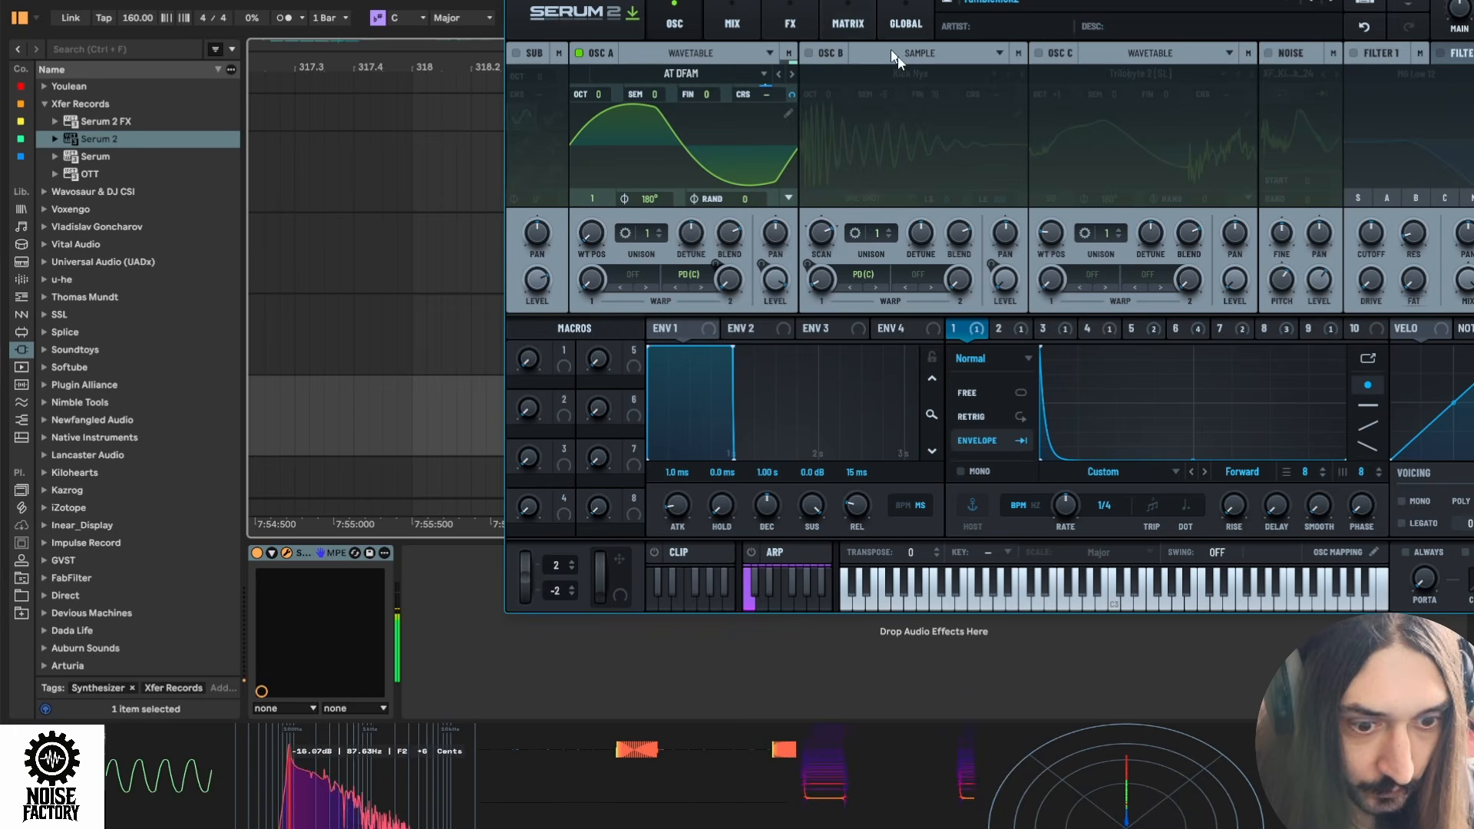
pyautogui.click(1021, 328)
pyautogui.click(1039, 339)
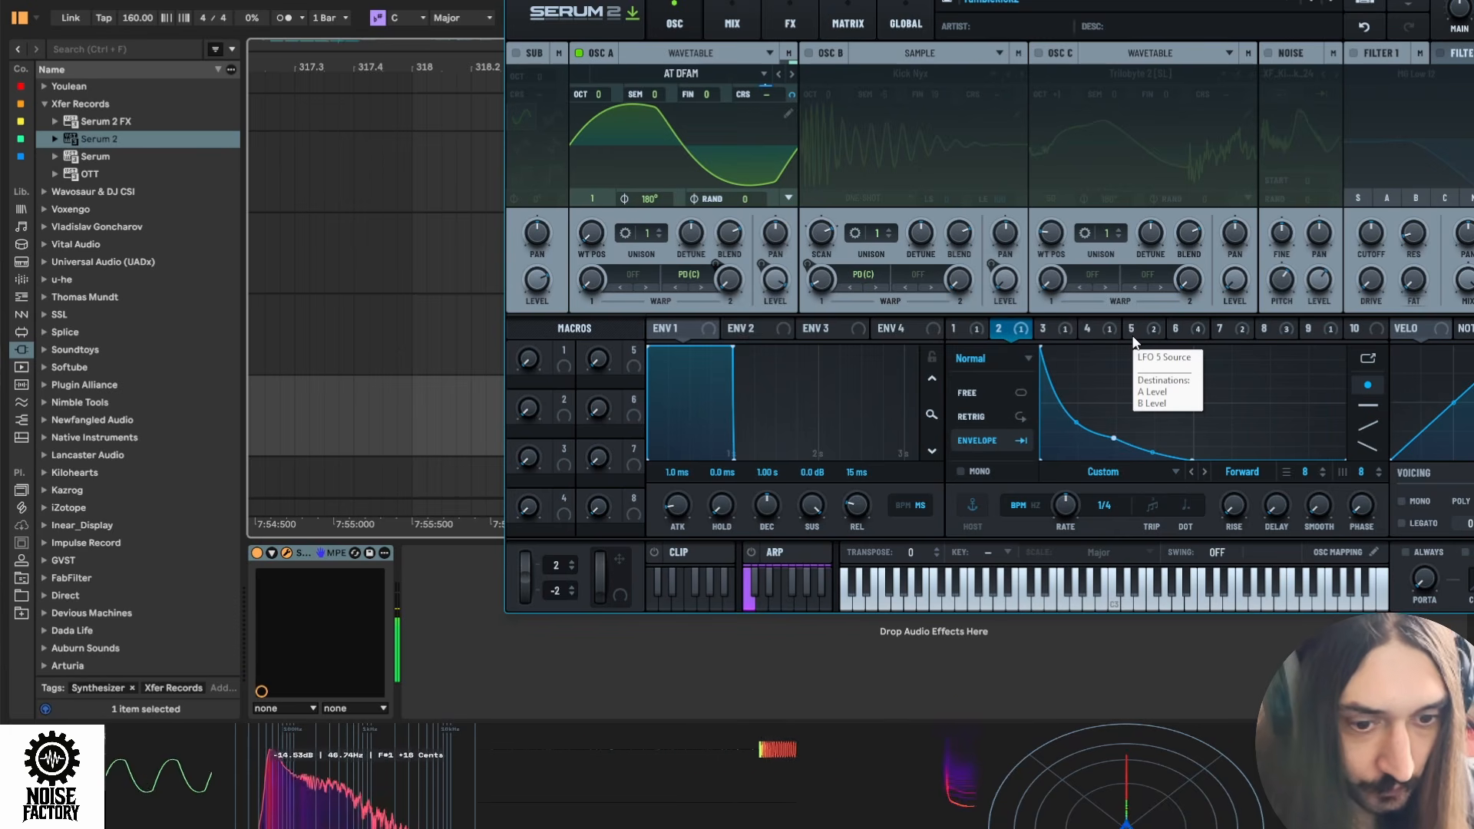
pyautogui.click(1043, 329)
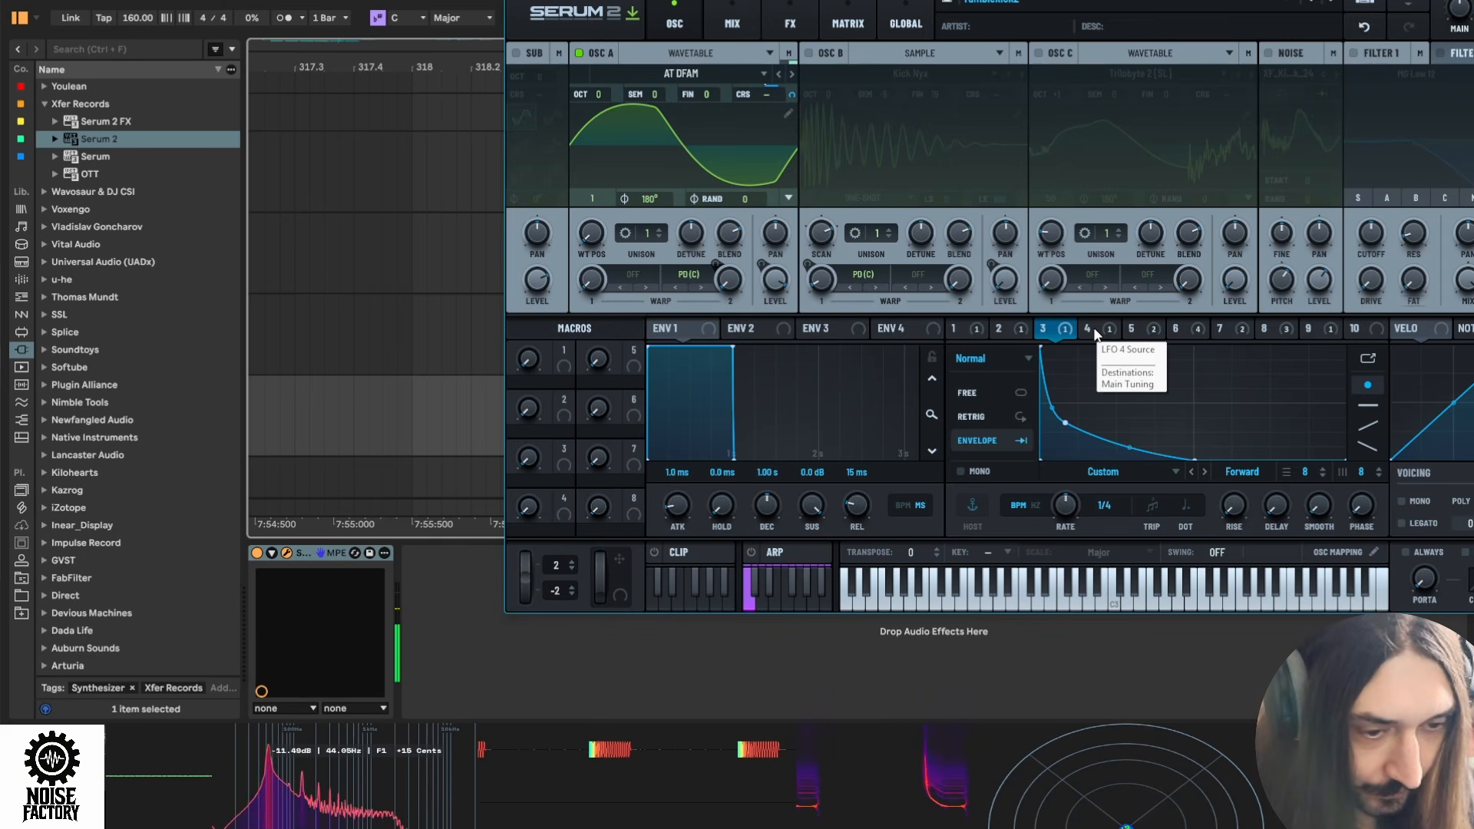
# Reactivate LFO 4's bypassed modulation of the main tuning and check its routing in the modulation matrix
pyautogui.click(1096, 332)
pyautogui.rightClick(1097, 333)
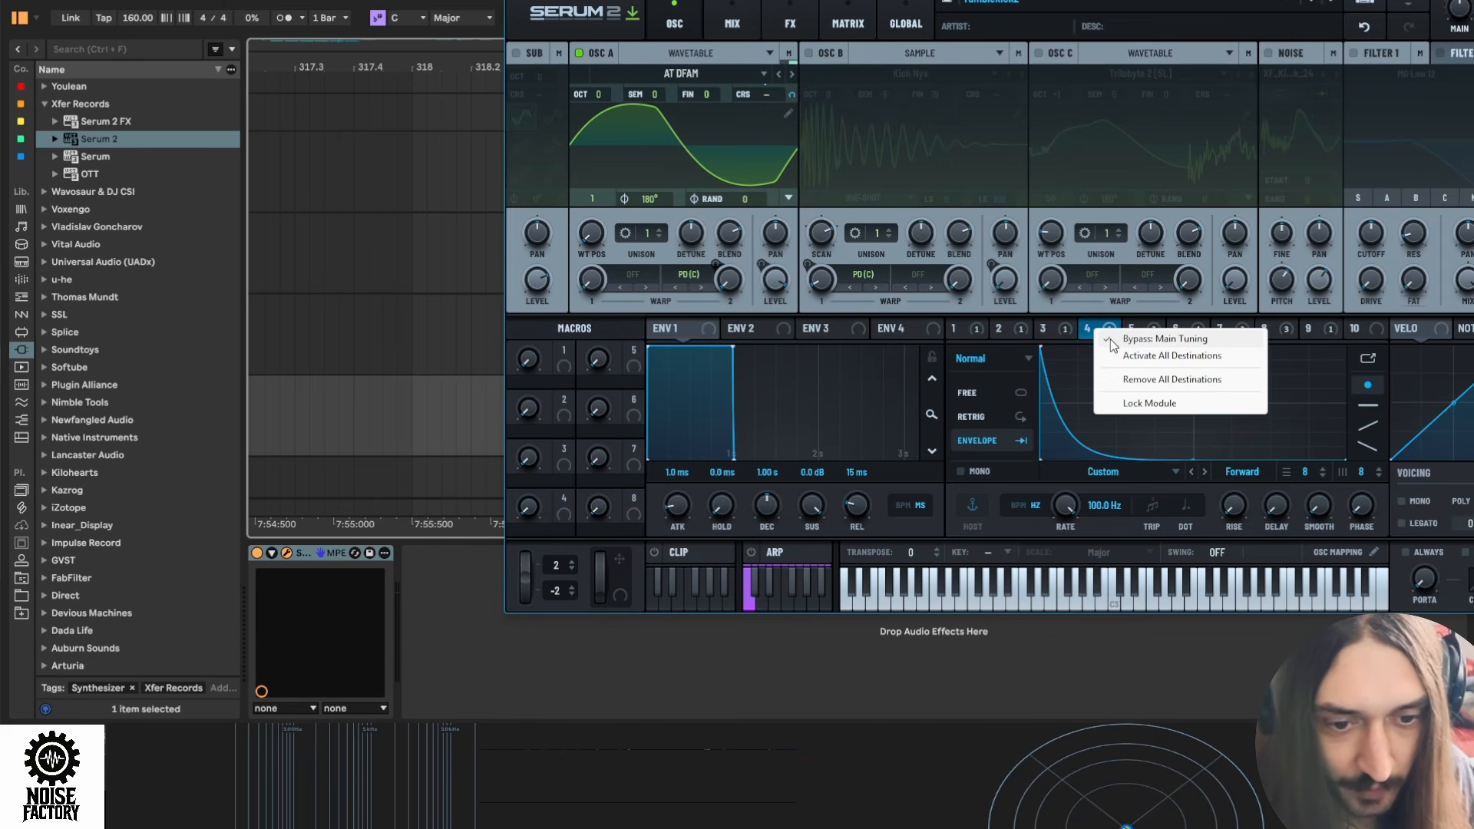
pyautogui.click(1112, 340)
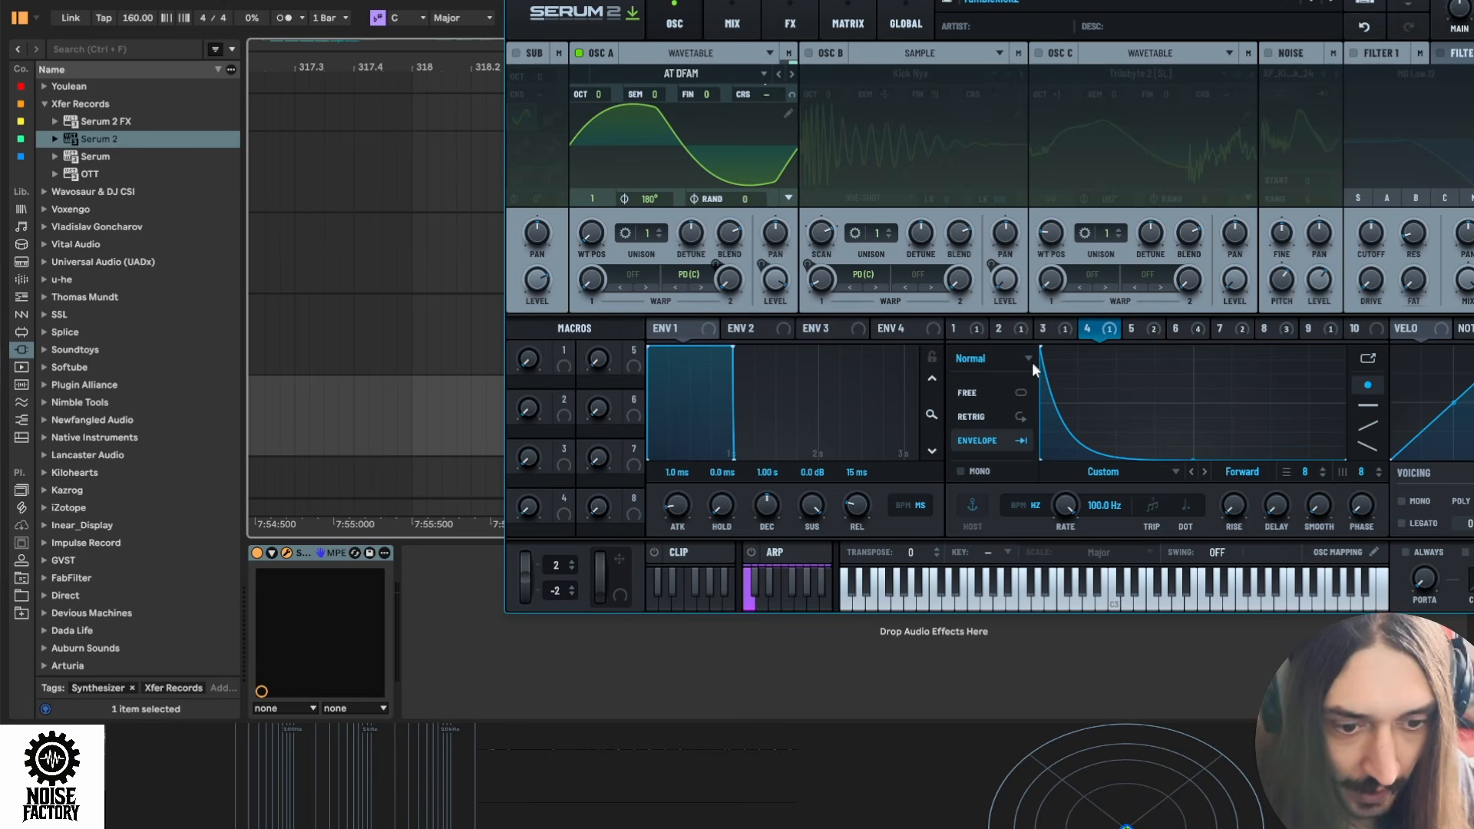
pyautogui.click(848, 23)
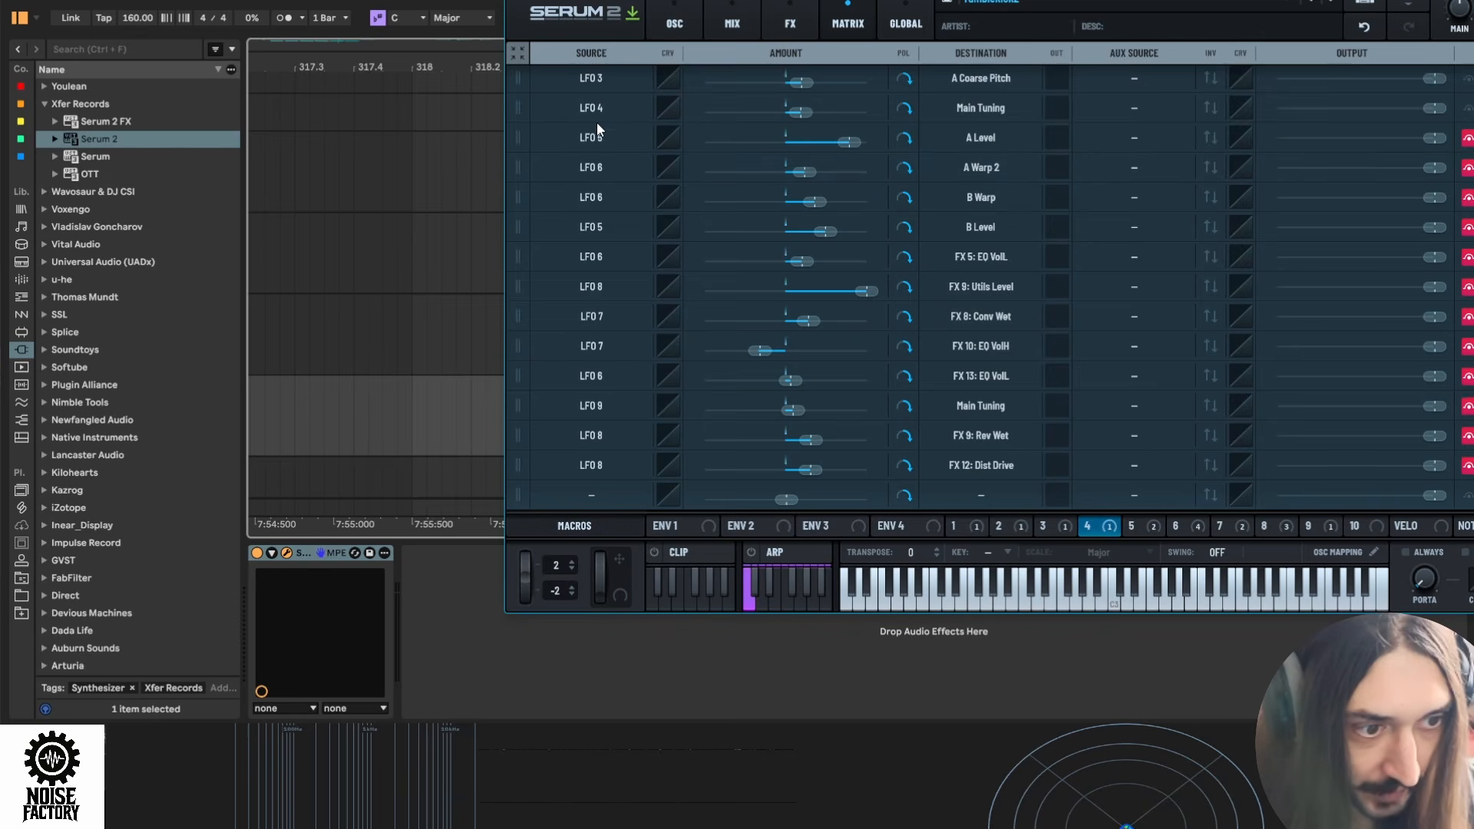
pyautogui.click(599, 120)
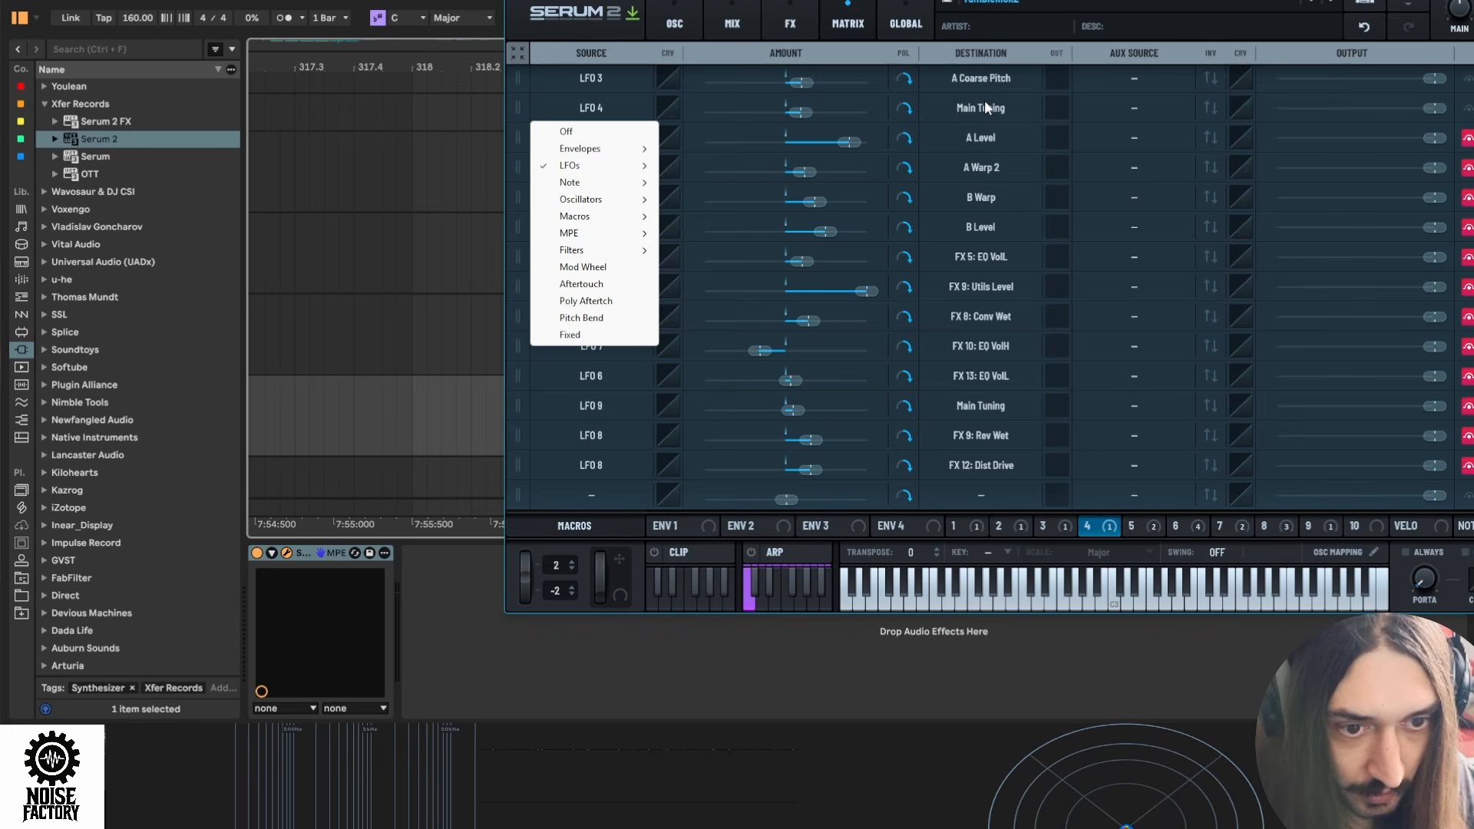
pyautogui.click(668, 21)
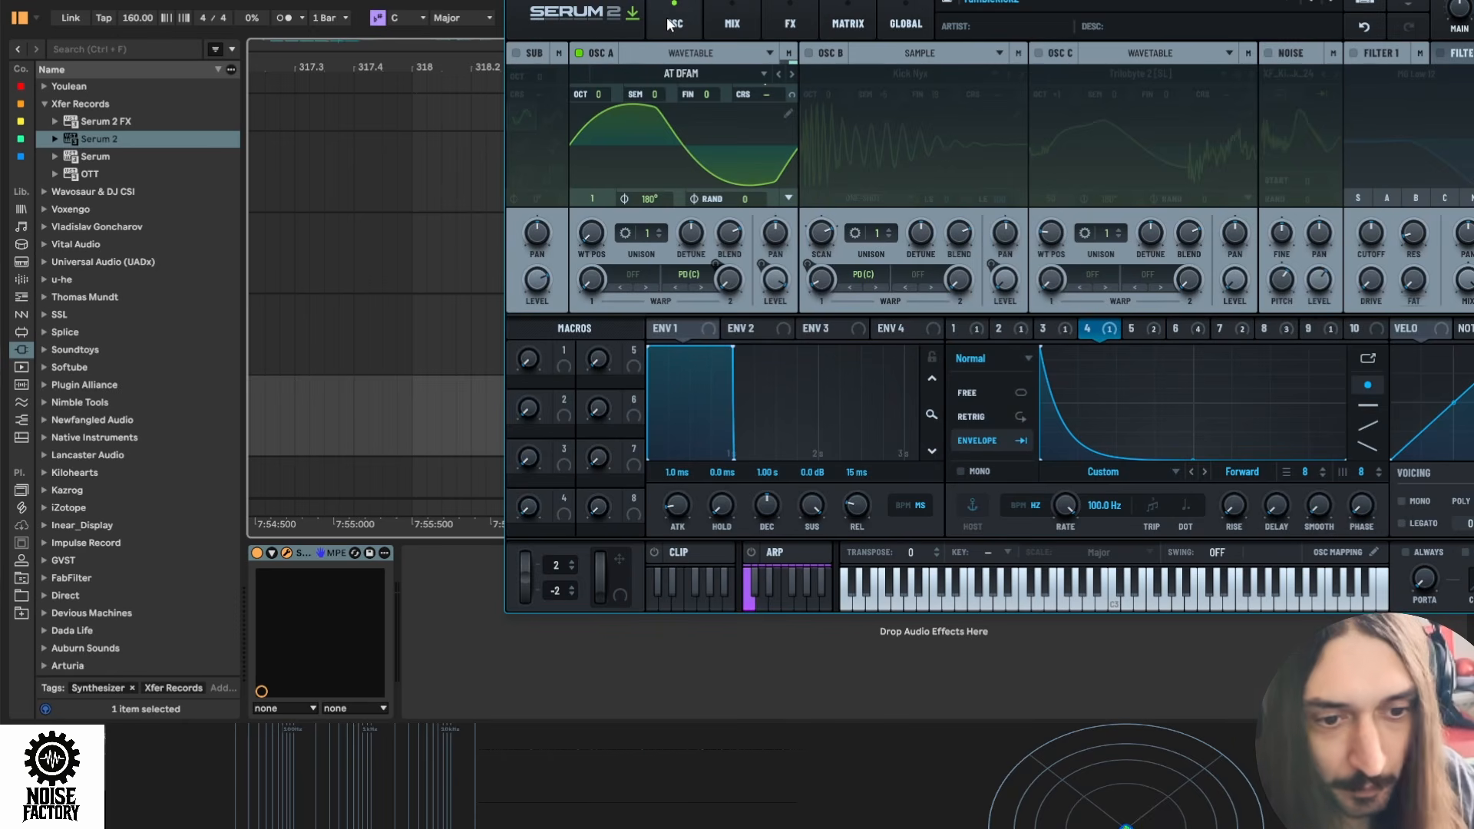
pyautogui.rightClick(1094, 328)
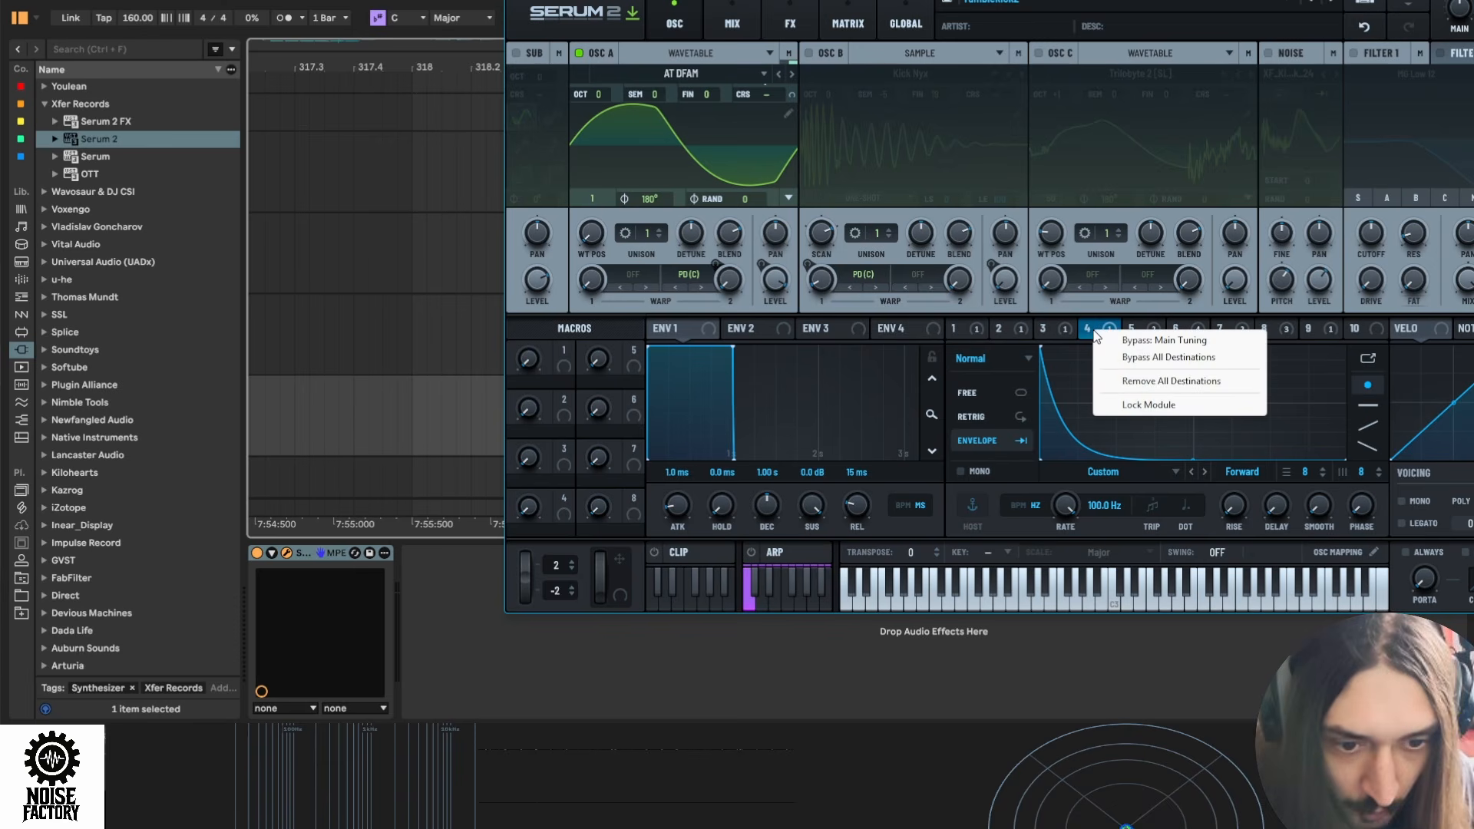
pyautogui.click(1087, 326)
# Audition the clip from just before bar 319 with oscillator A alone and with oscillator B alone
pyautogui.moveTo(826, 0)
pyautogui.mouseDown()
pyautogui.moveTo(1184, 31)
pyautogui.moveTo(1154, 13)
pyautogui.mouseUp()
pyautogui.click(623, 404)
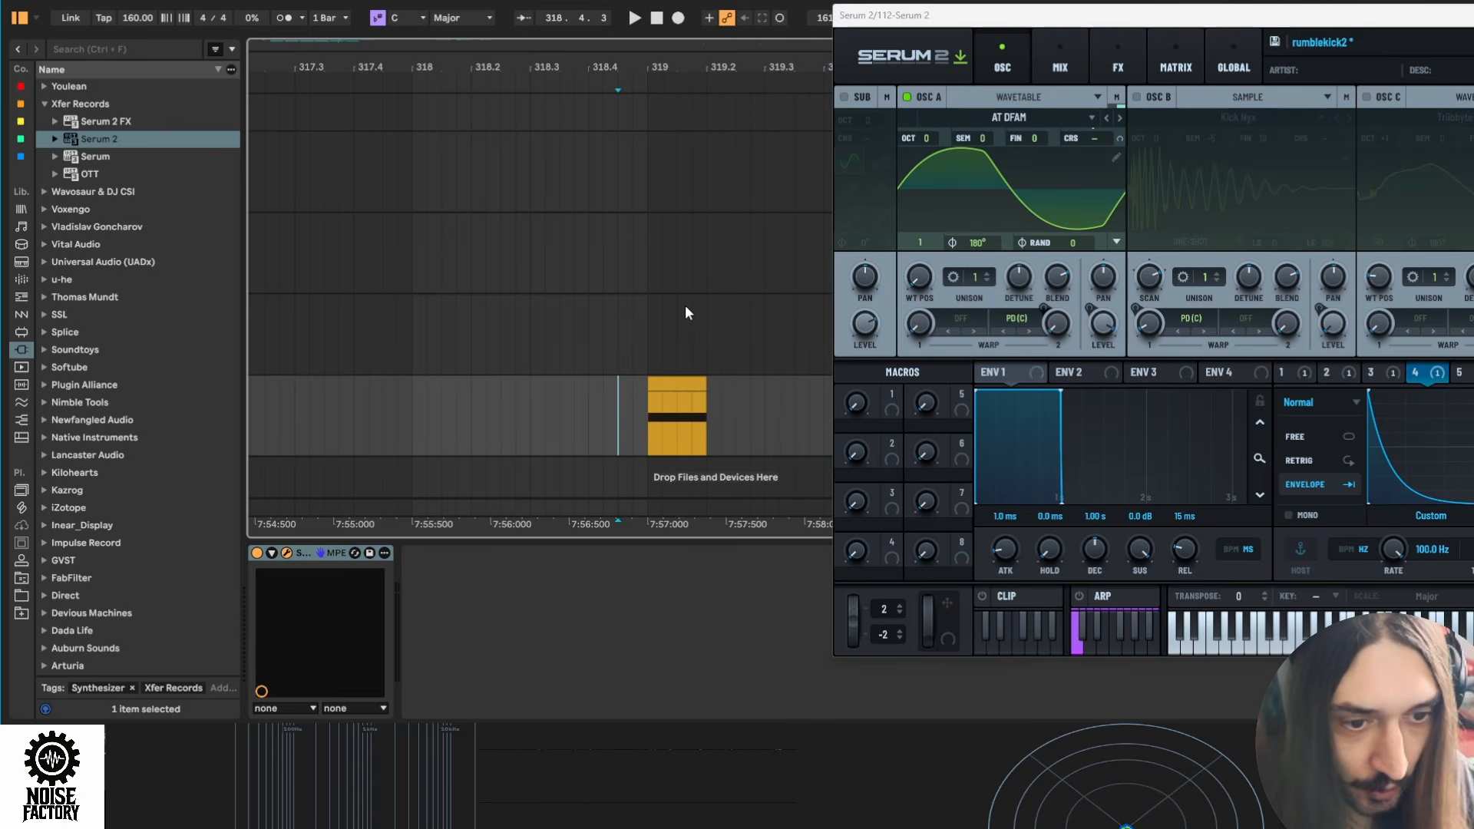
pyautogui.press('space')
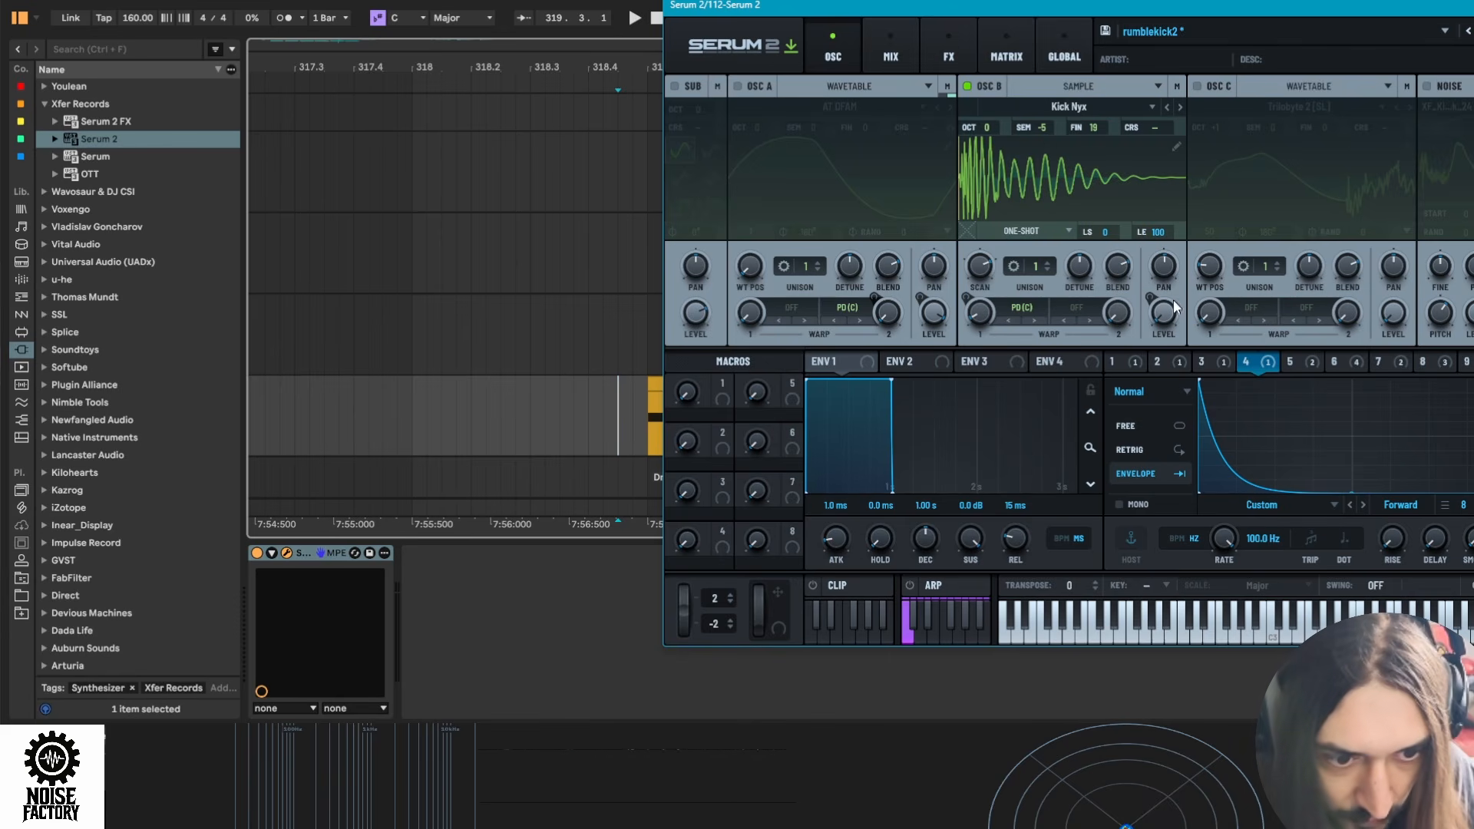
pyautogui.press('space')
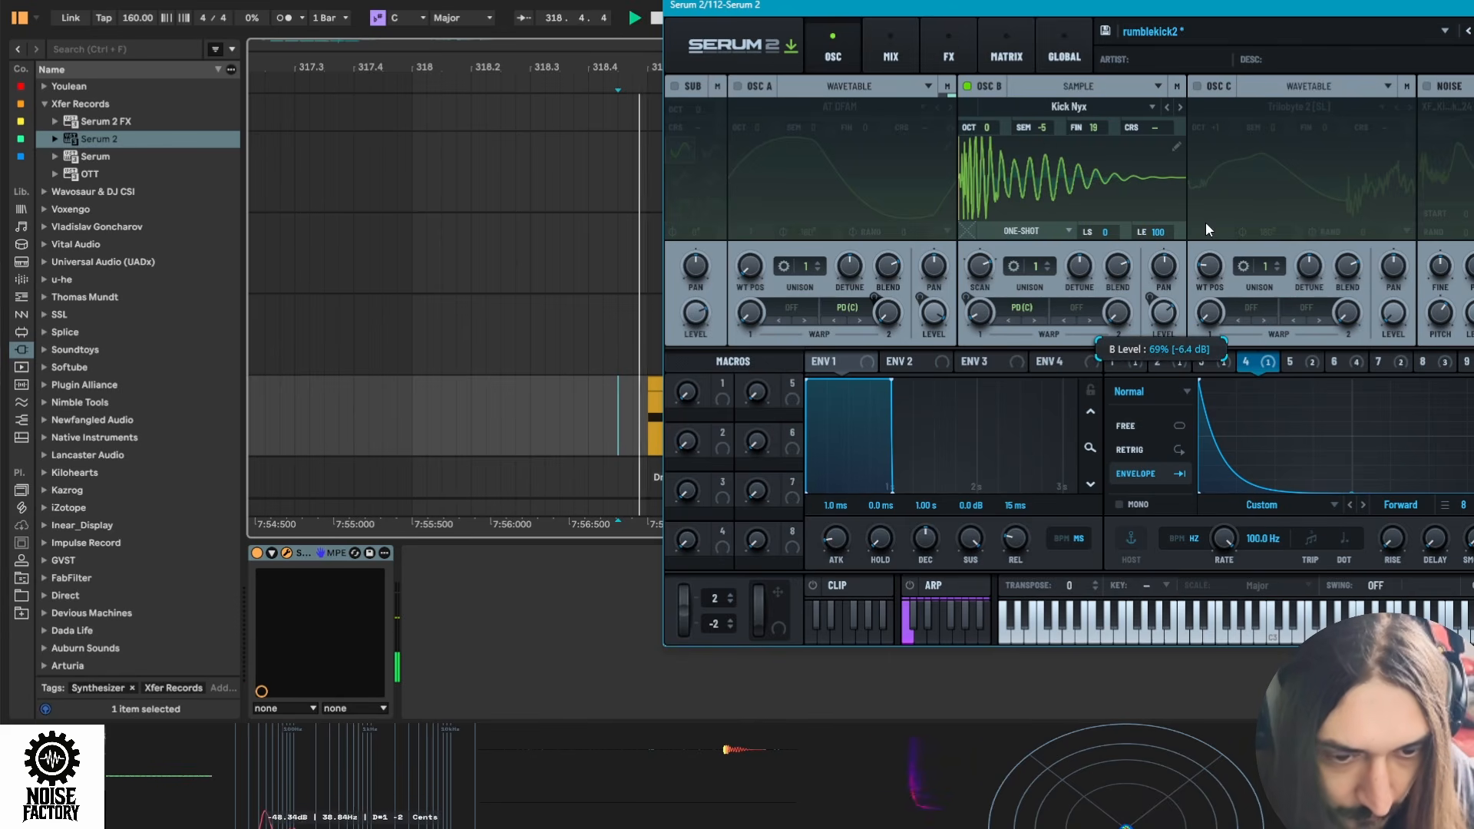
pyautogui.press('space')
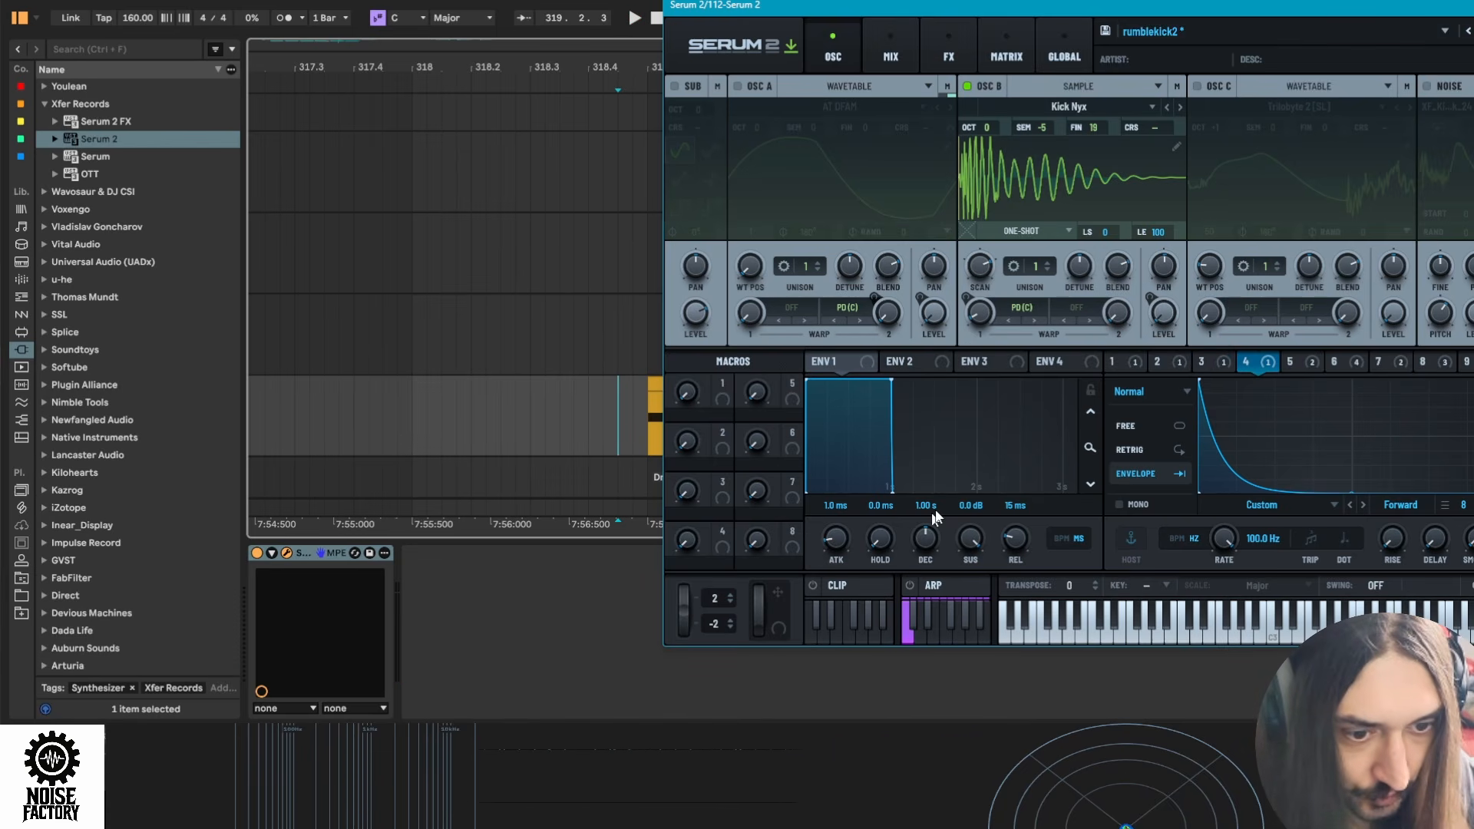
# Switch oscillator A back on and reactivate LFO 5's modulation of the oscillator A and B levels
pyautogui.click(1292, 361)
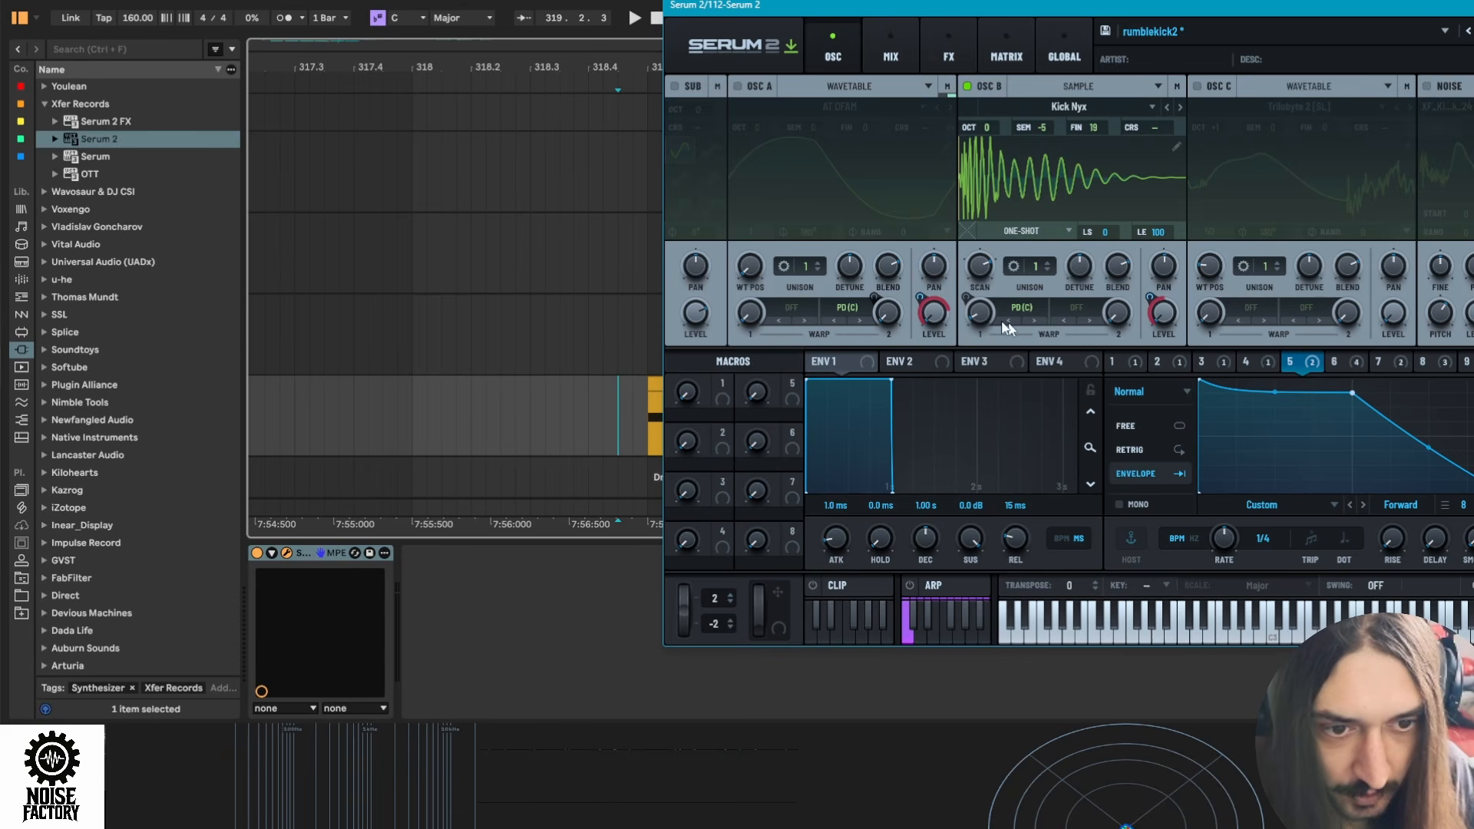
pyautogui.click(737, 86)
pyautogui.rightClick(1296, 360)
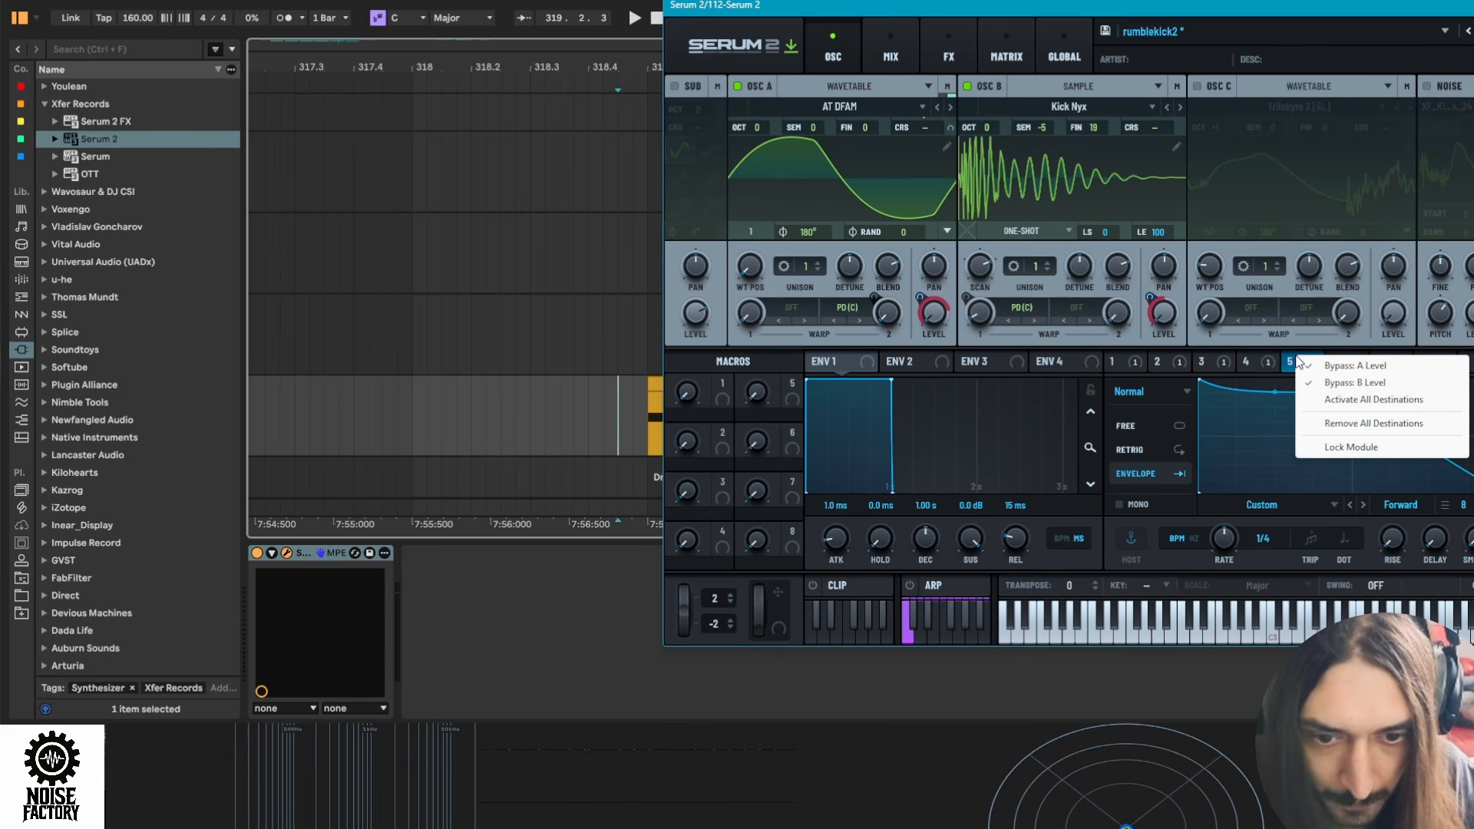
pyautogui.click(1340, 367)
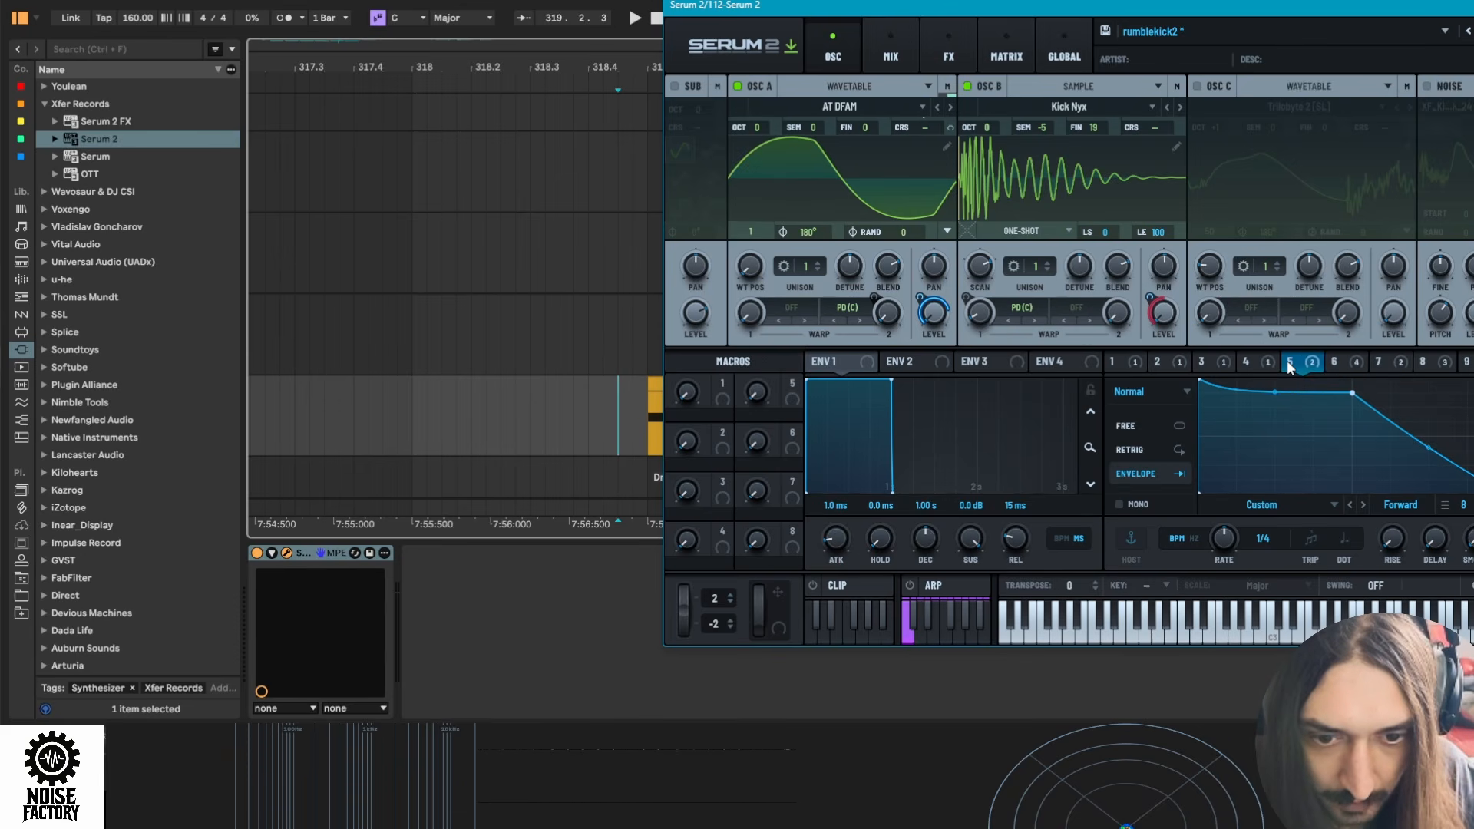
# Play the clip from just before bar 319 to hear oscillators A and B together
pyautogui.click(603, 424)
pyautogui.moveTo(891, 3); pyautogui.dragTo(1219, 31)
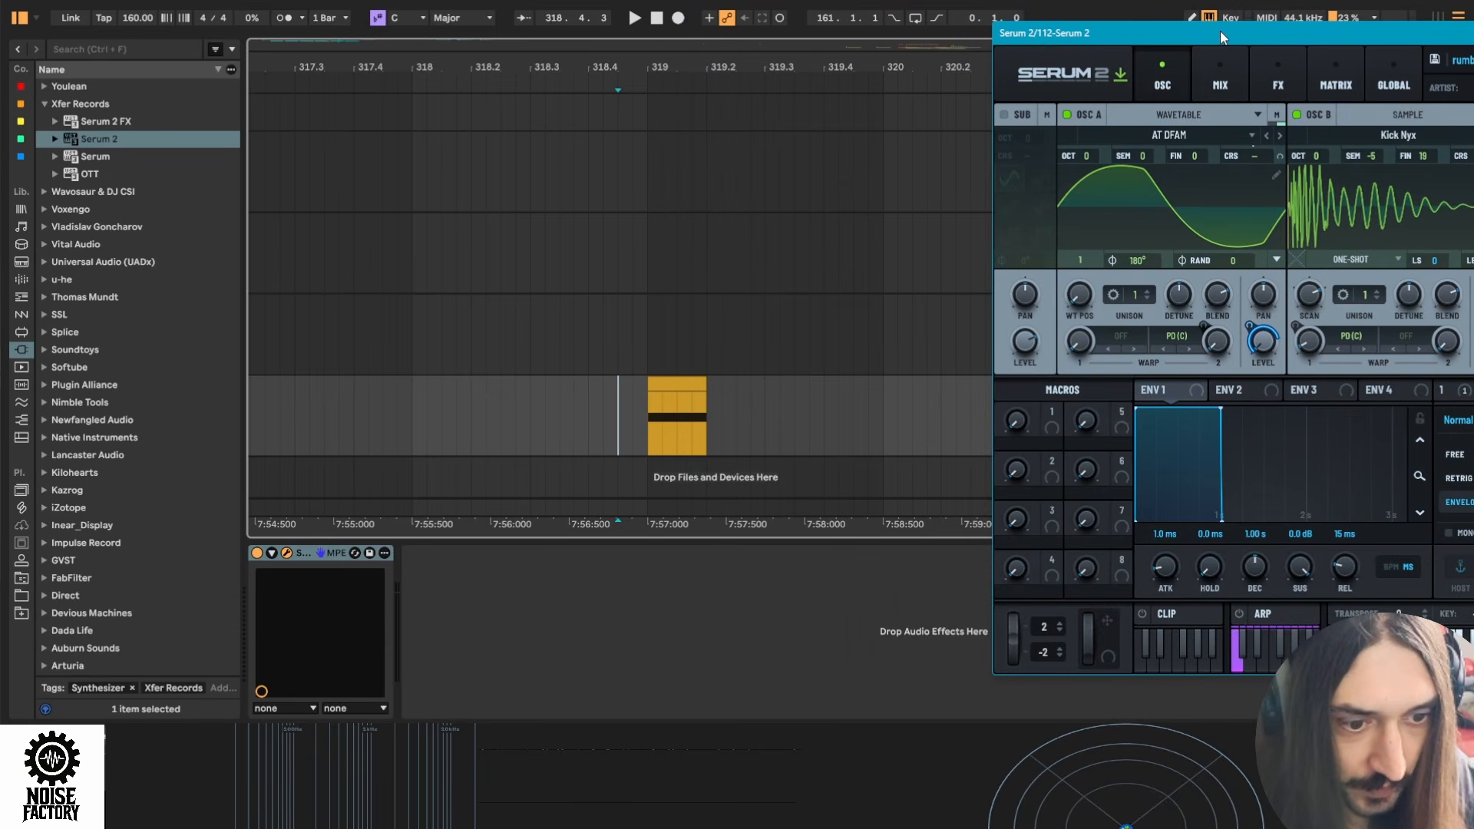
pyautogui.press('space')
pyautogui.click(619, 412)
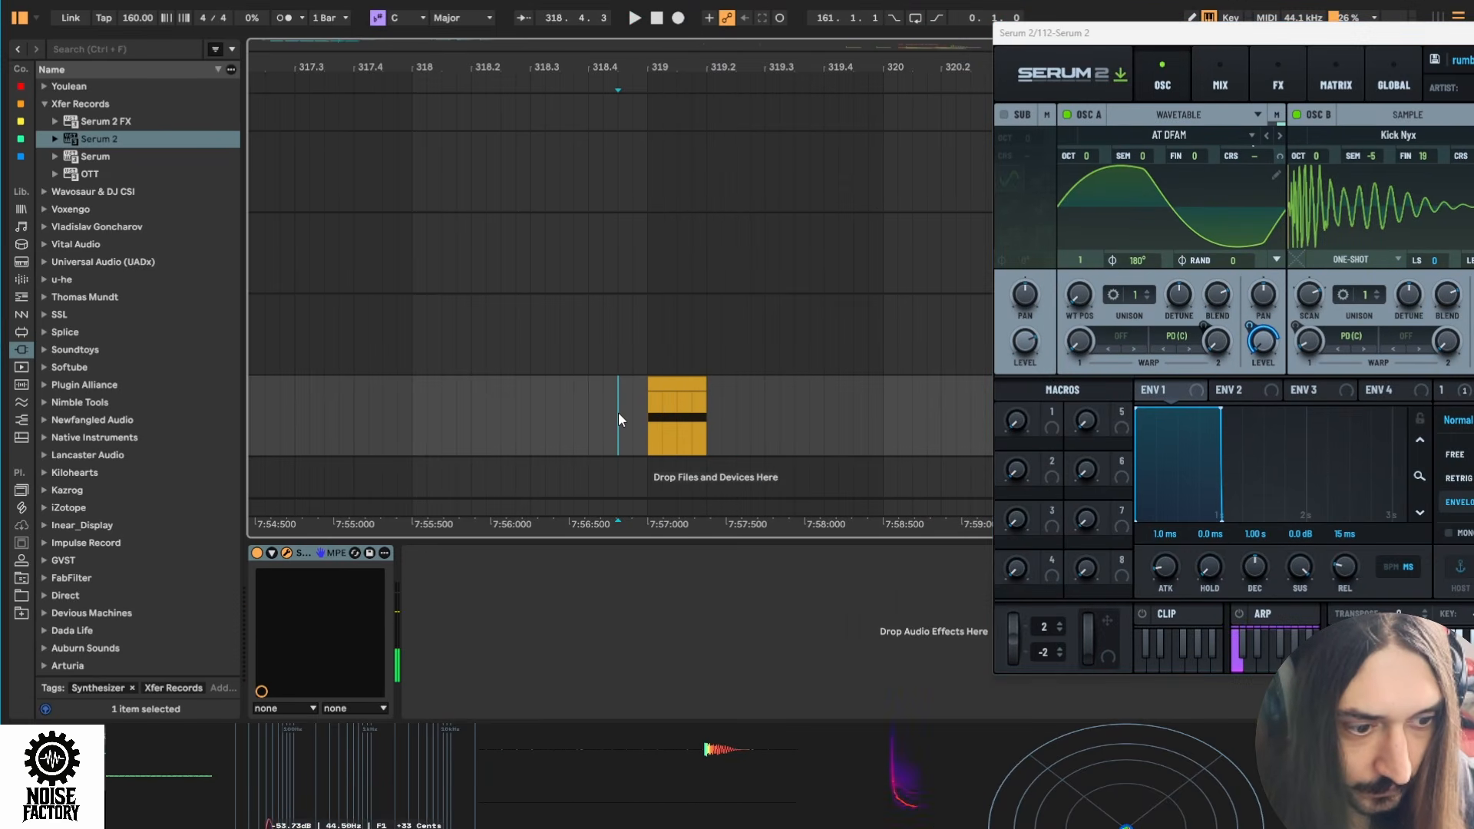
# Switch on the noise oscillator alongside oscillators A and B
pyautogui.moveTo(1238, 37); pyautogui.dragTo(693, 14)
pyautogui.click(1216, 88)
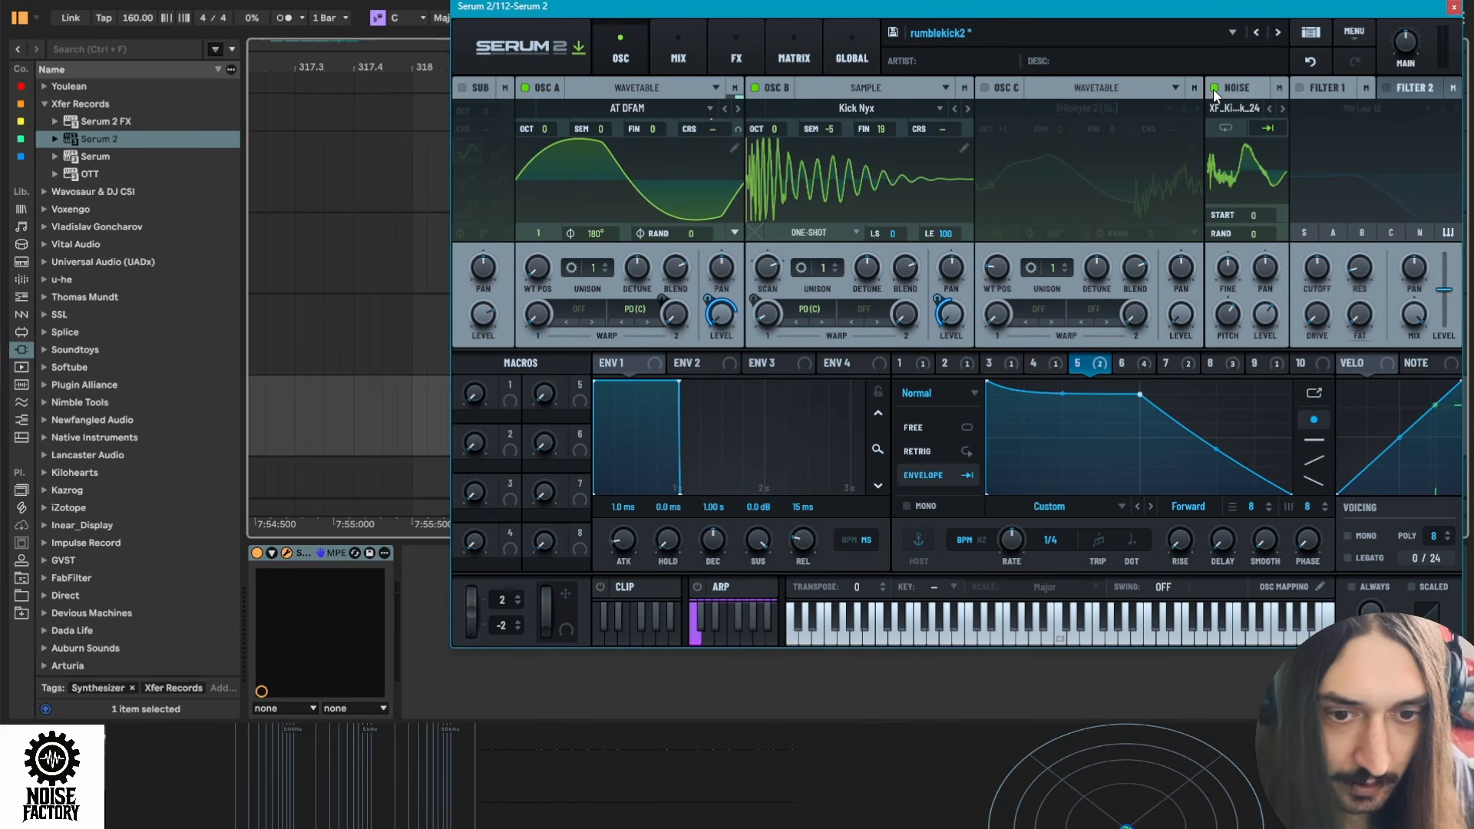
pyautogui.moveTo(933, 8); pyautogui.dragTo(981, 0)
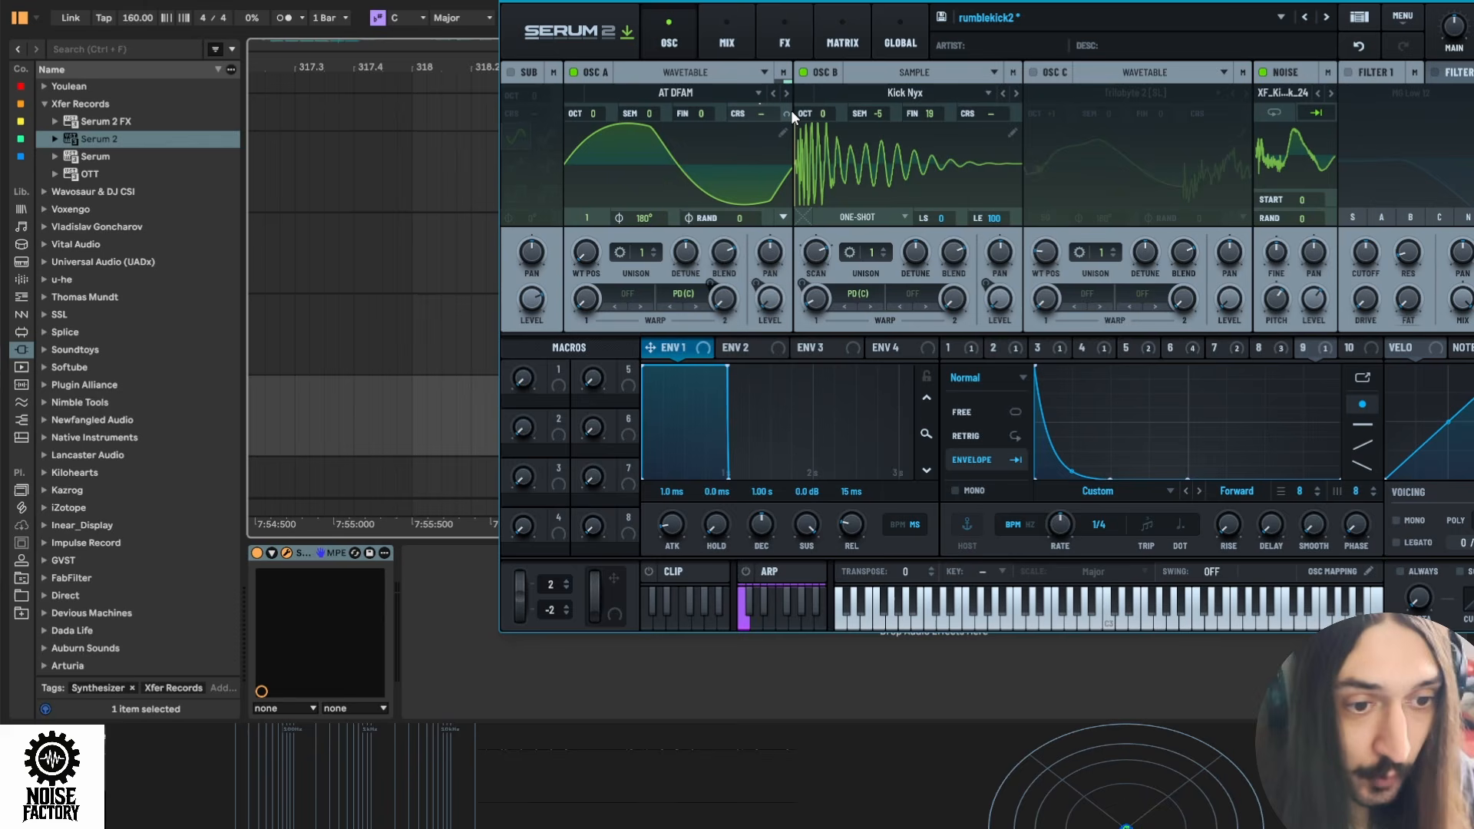
# Check oscillator A's pitch modulators and bus sends, and set its output routing to None in the mixer
pyautogui.moveTo(792, 112)
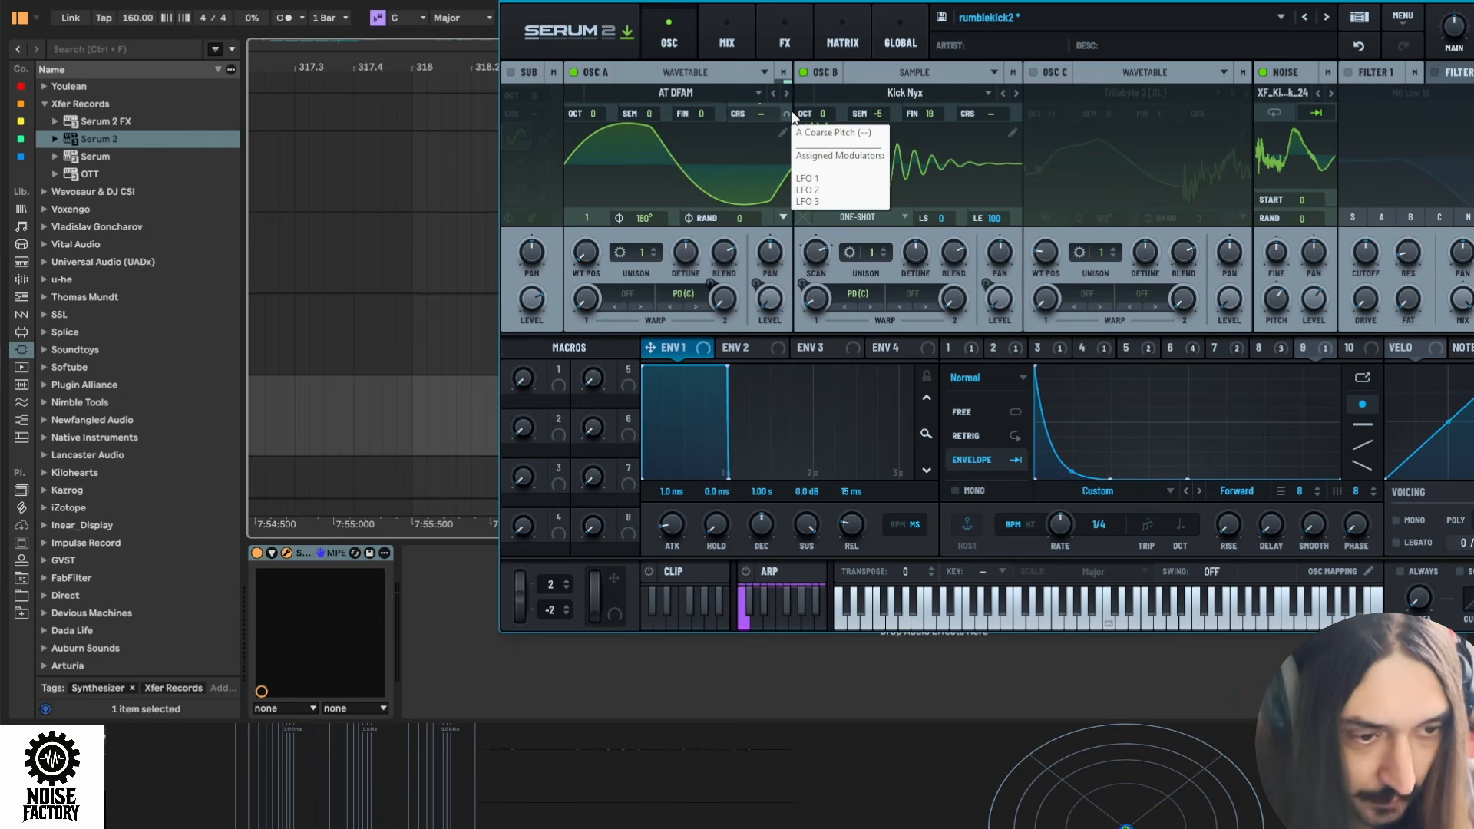
pyautogui.click(784, 71)
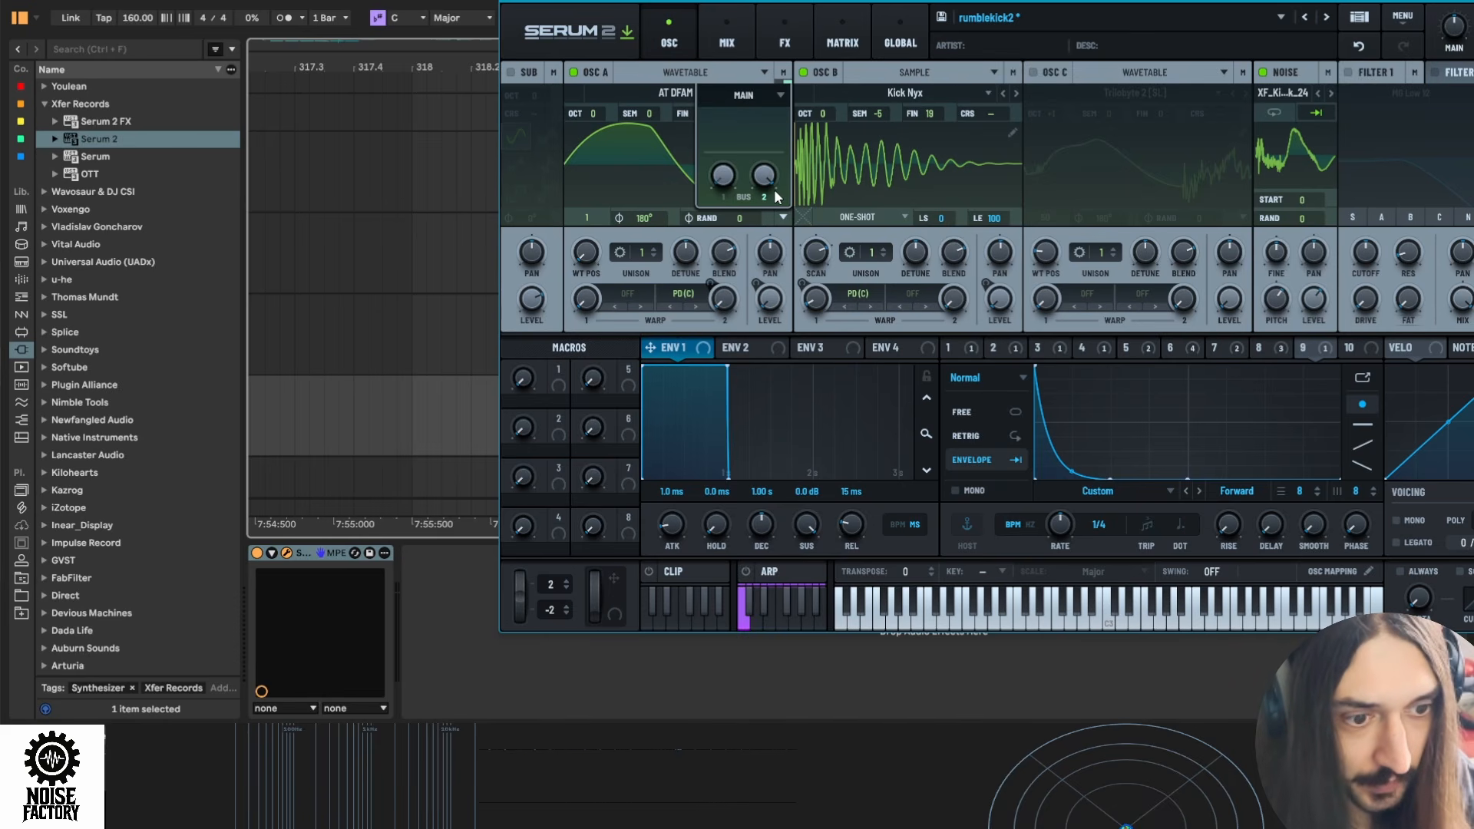
pyautogui.click(726, 42)
pyautogui.click(643, 103)
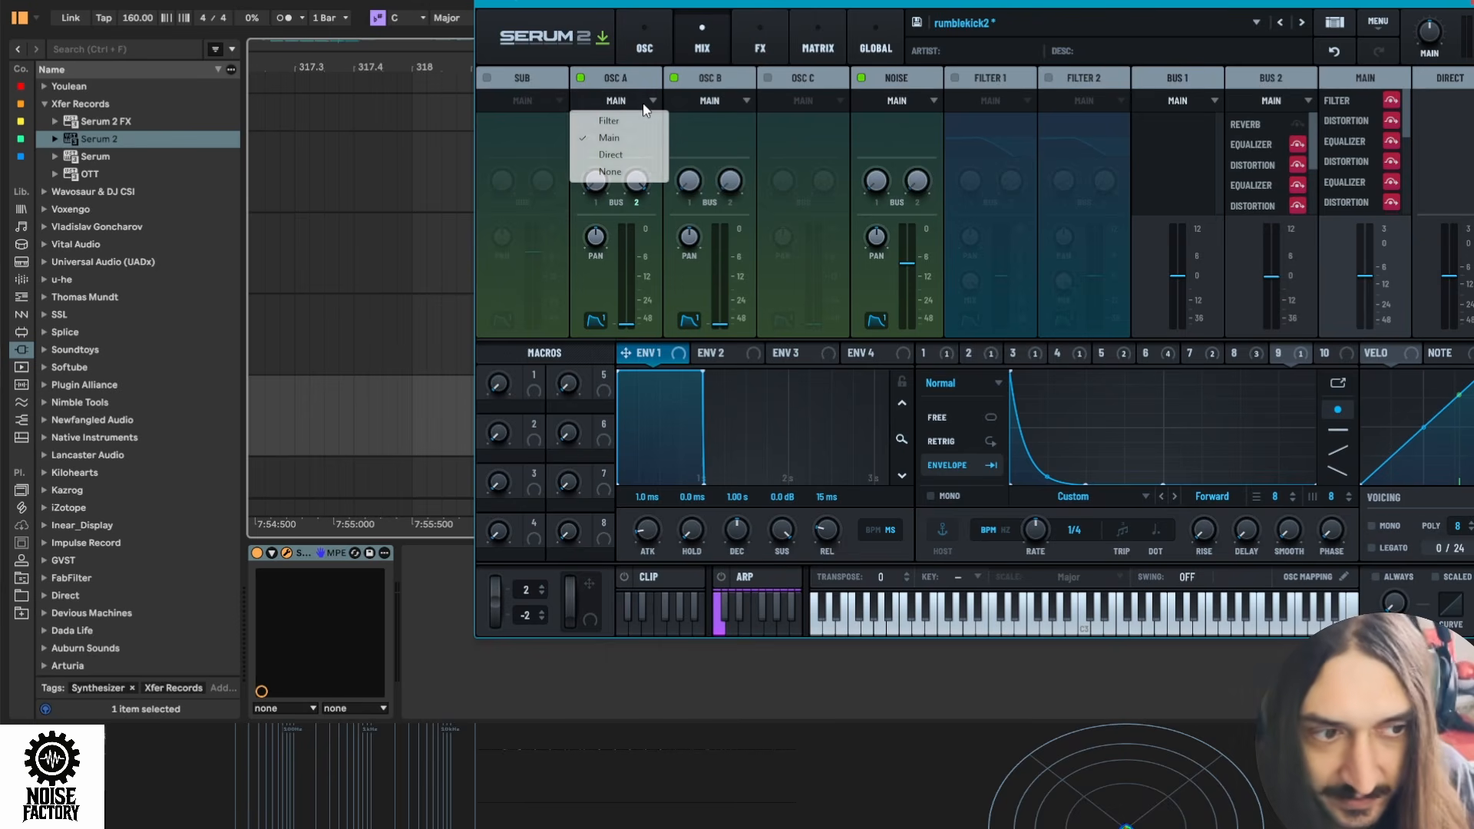
pyautogui.click(616, 171)
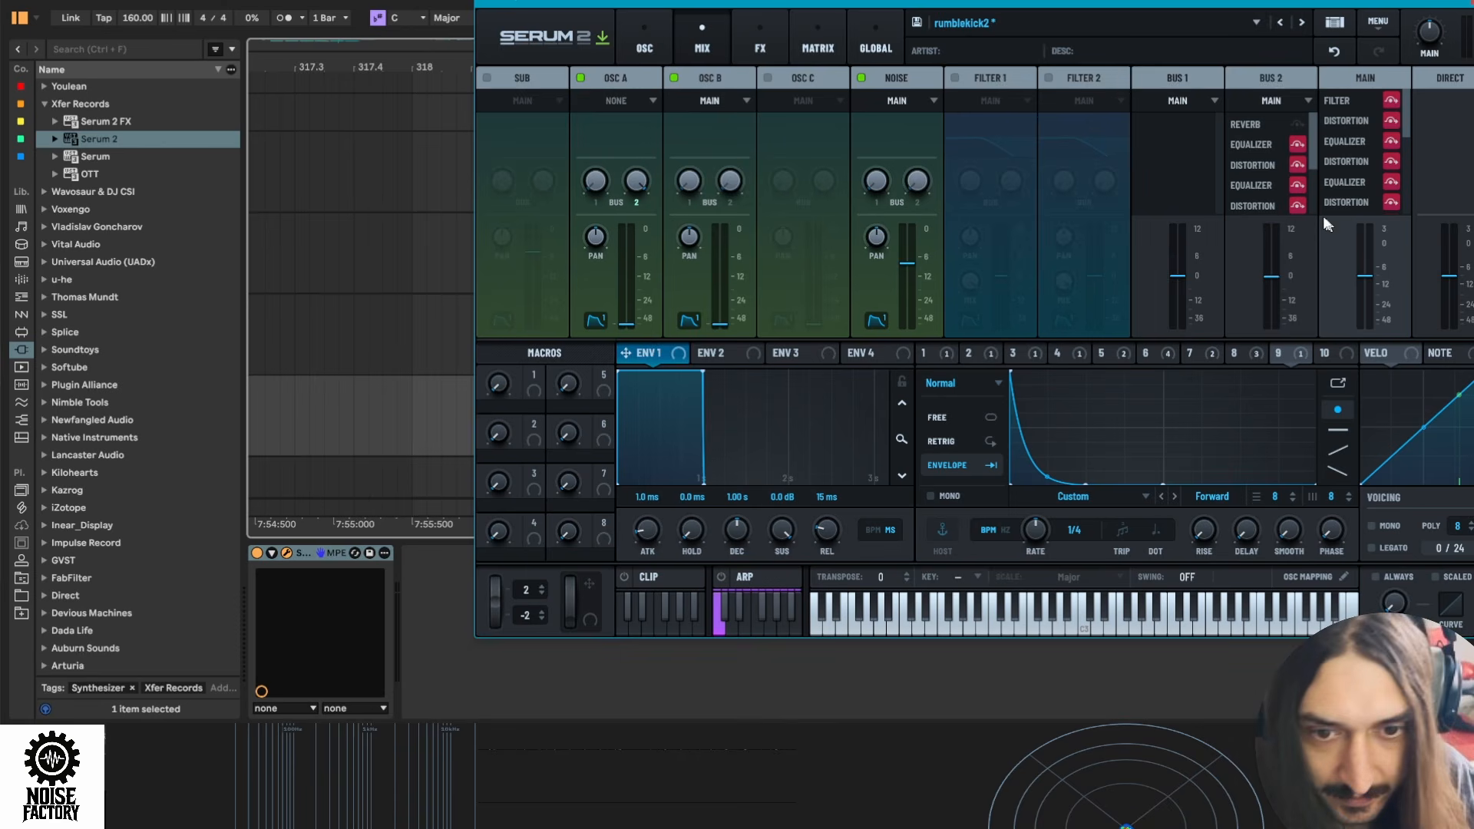
# Enable the reverb, the first equalizer and the first distortion in the Bus 2 effects chain
pyautogui.click(760, 42)
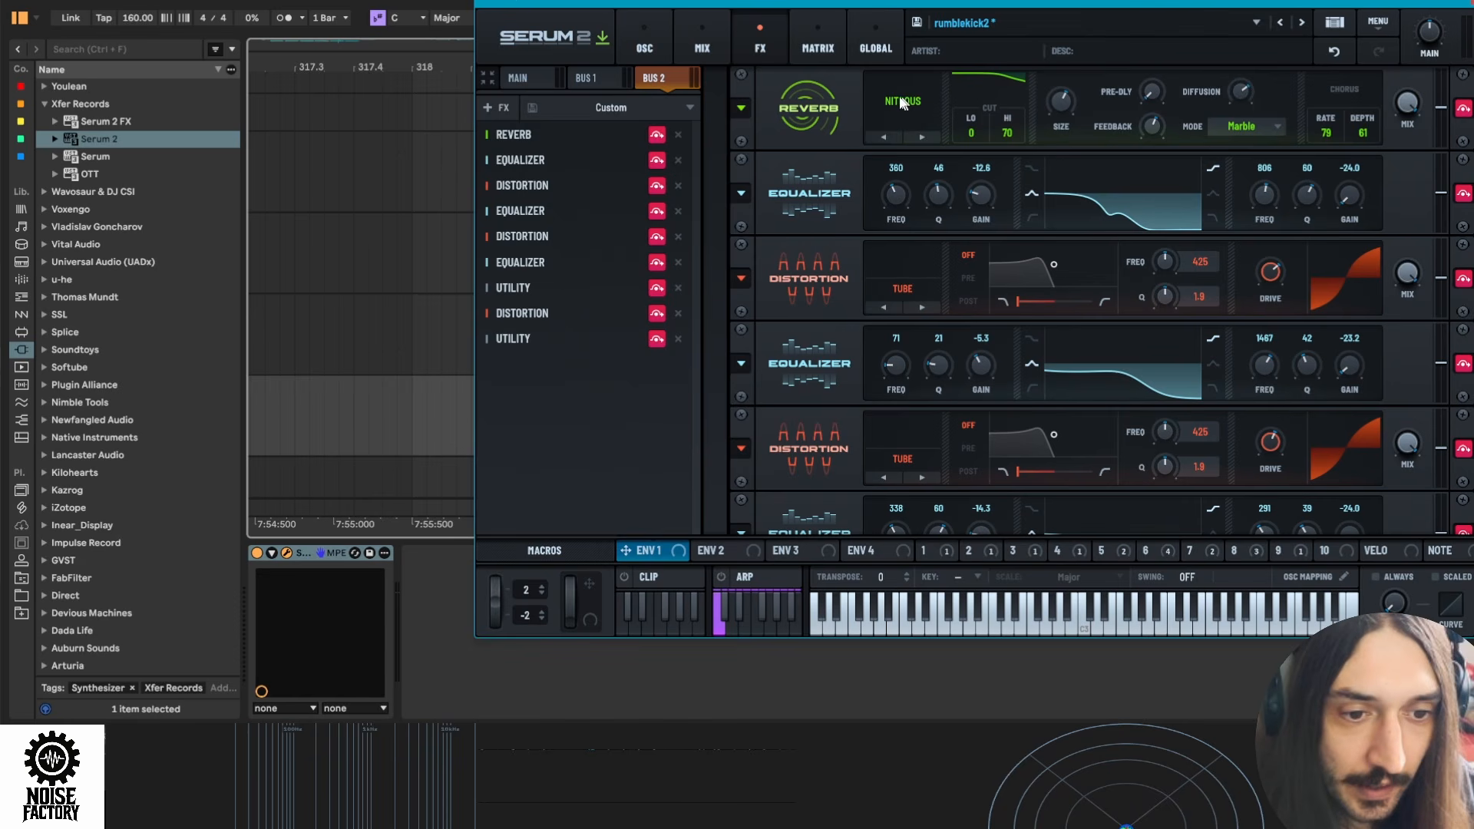
pyautogui.click(657, 135)
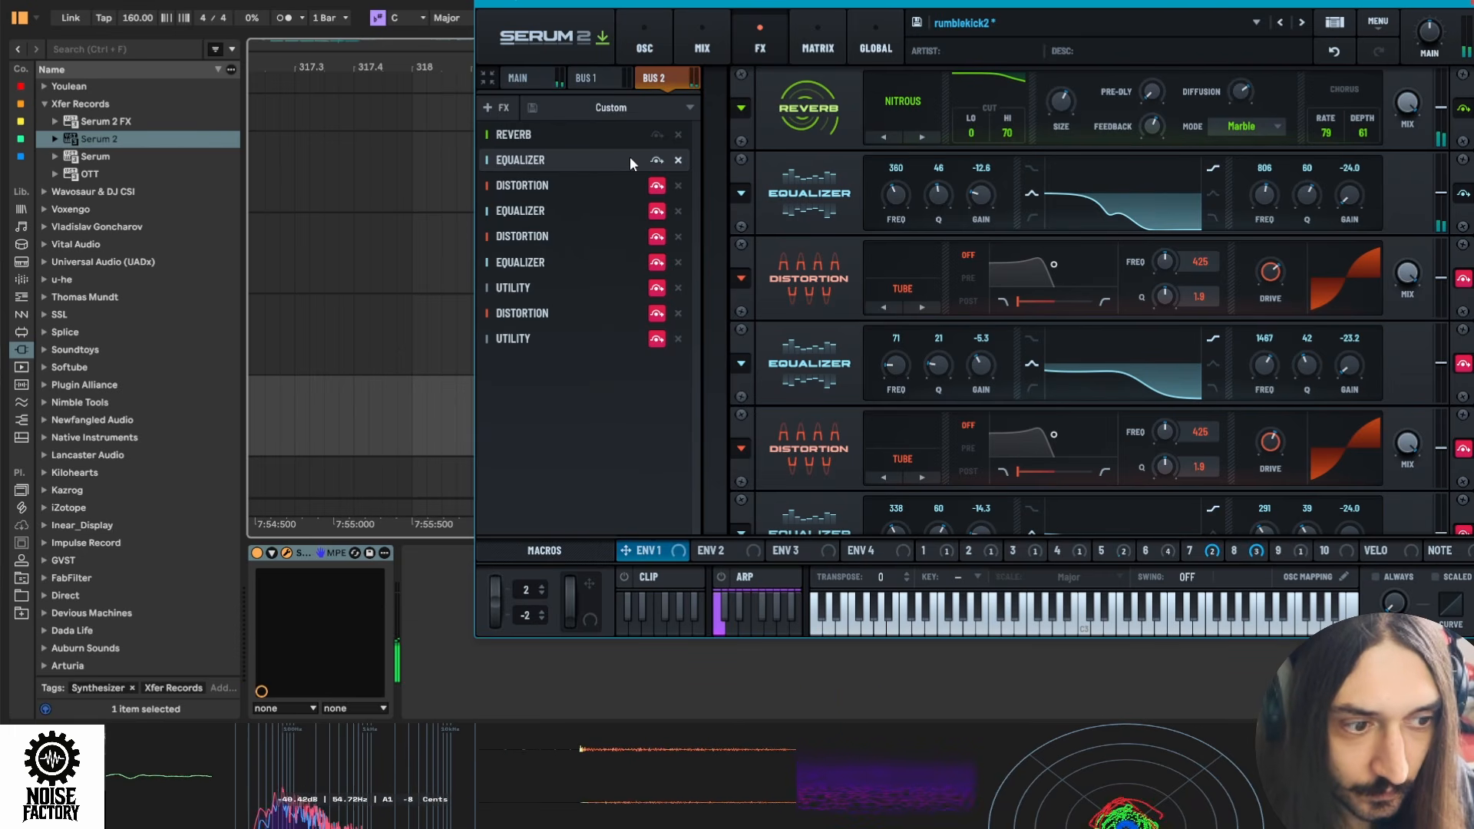
pyautogui.click(657, 186)
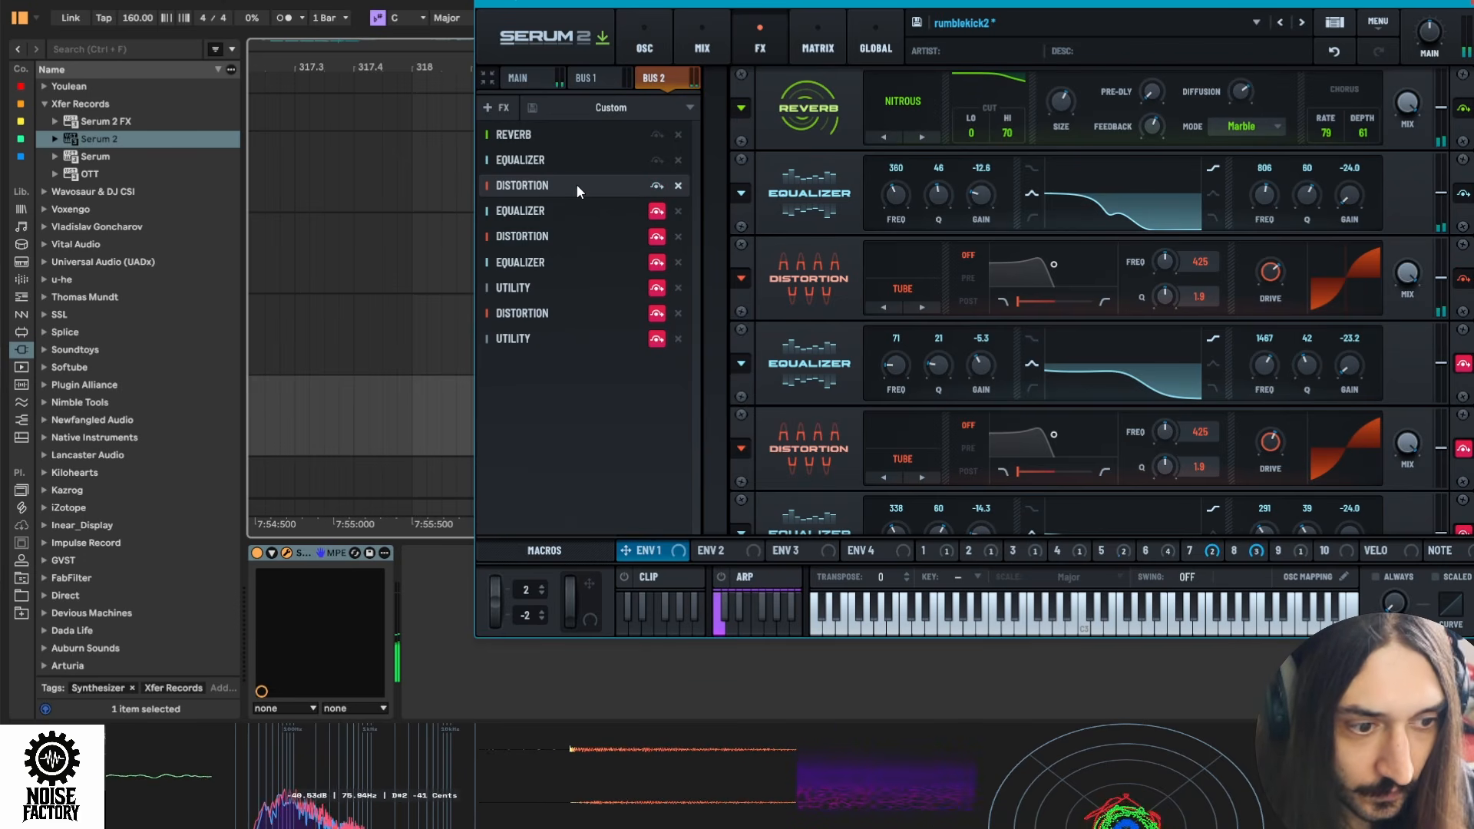
# Enable the second equalizer, the second distortion and the third equalizer in the Bus 2 effects chain
pyautogui.click(657, 211)
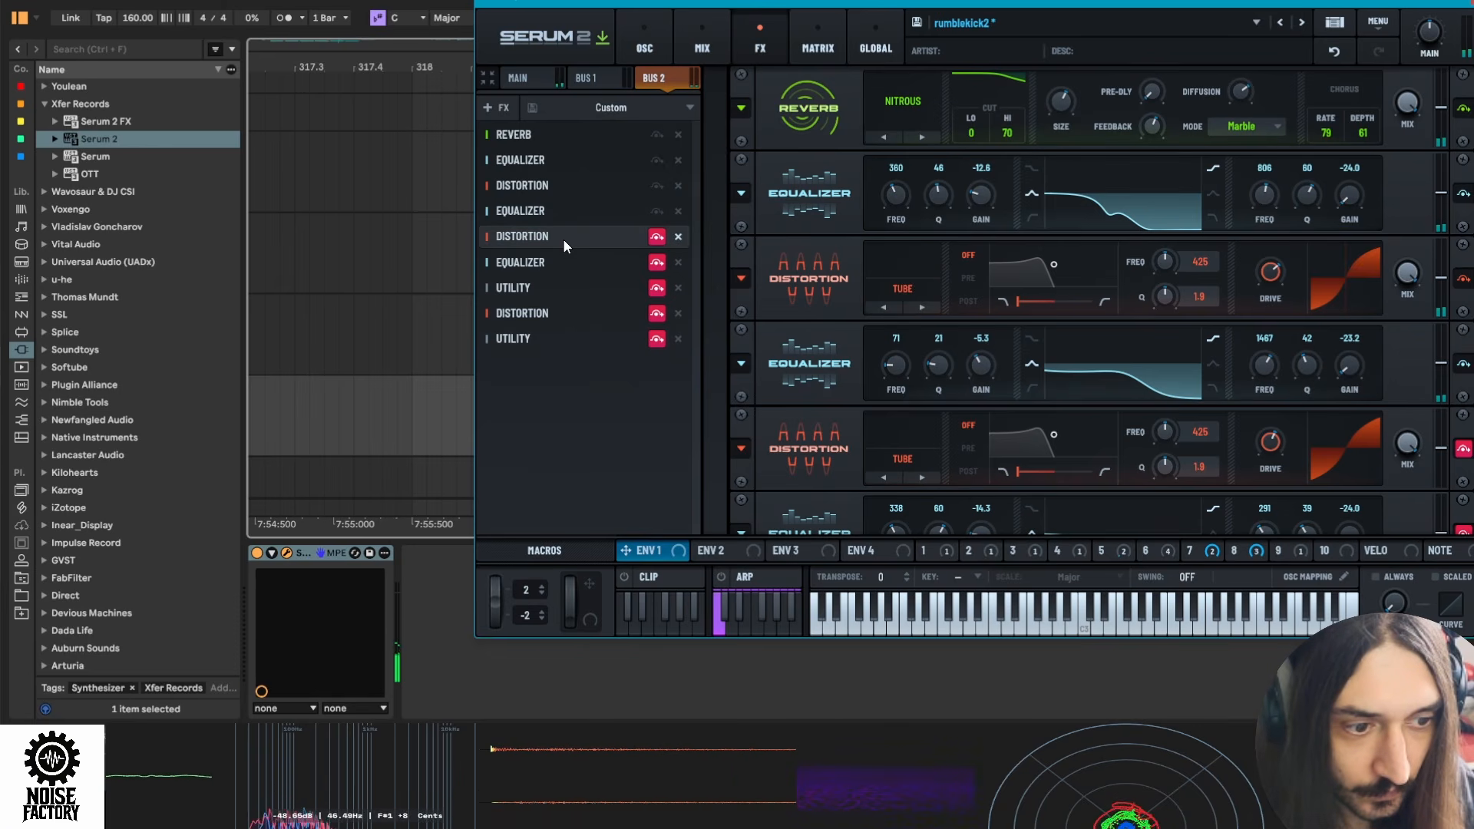
pyautogui.click(656, 238)
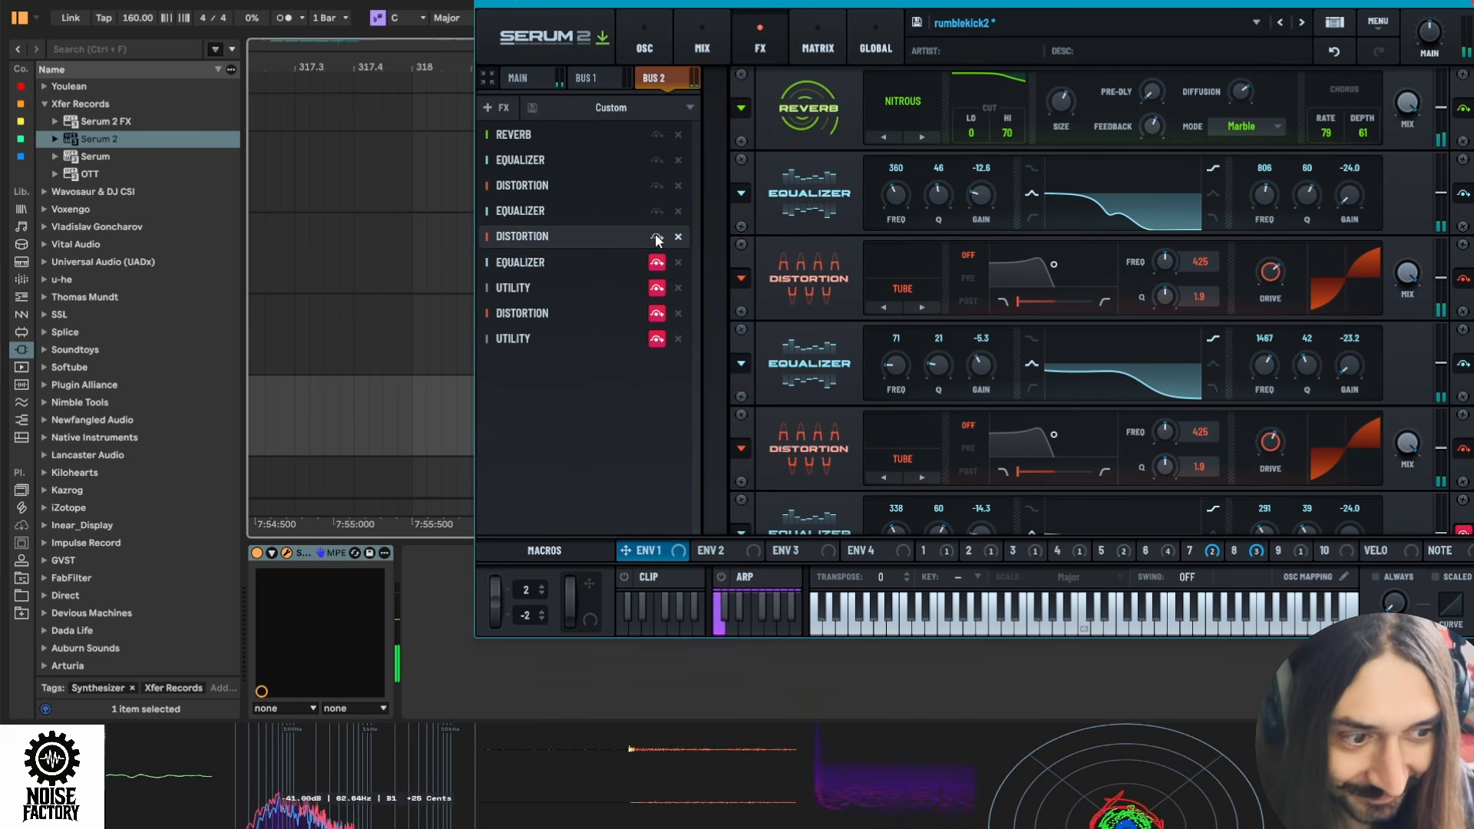
pyautogui.click(597, 264)
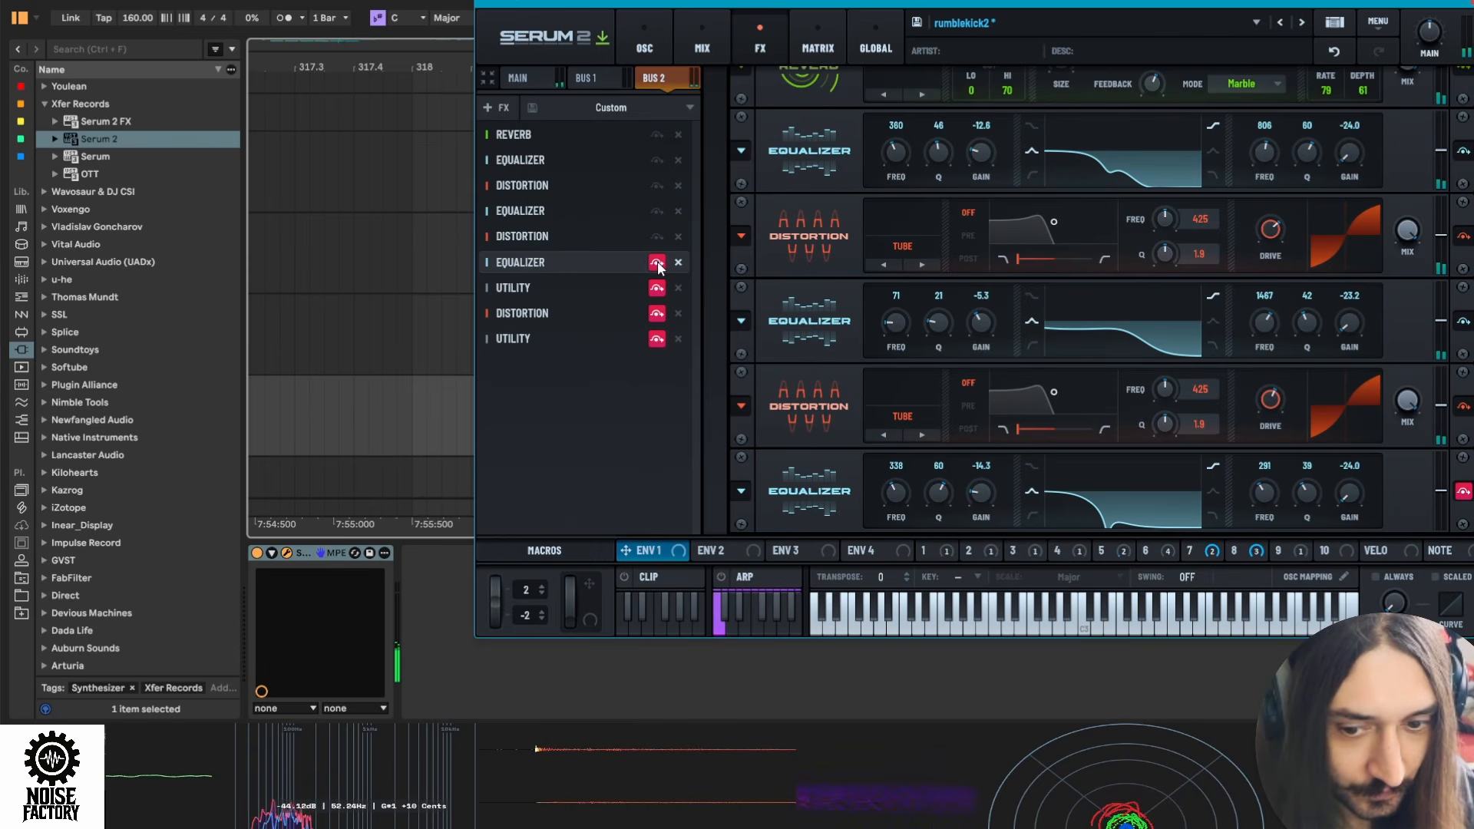
pyautogui.click(529, 291)
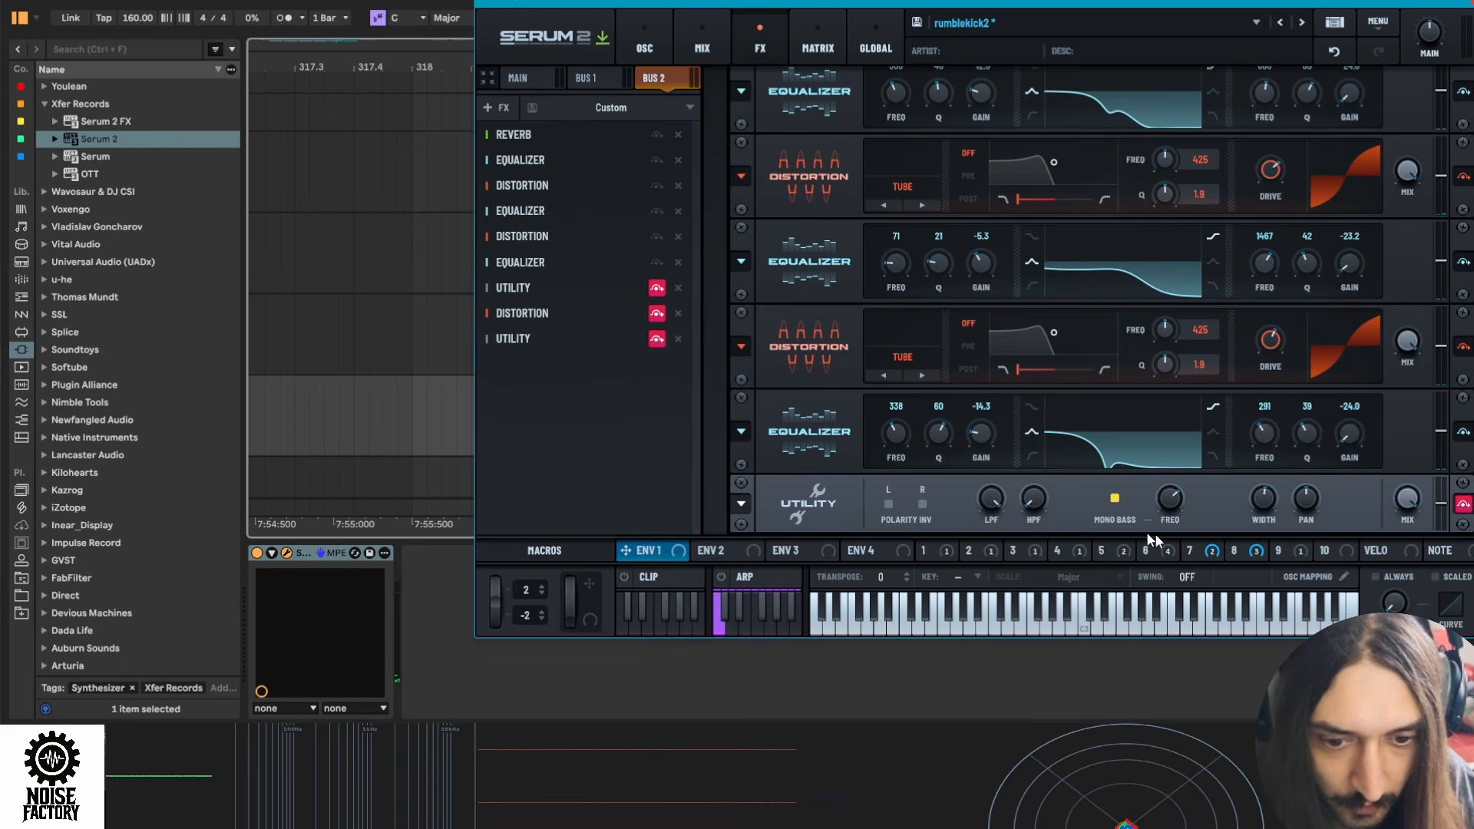
# Enable the first utility, the Softclip distortion and the final utility in the Bus 2 effects chain
pyautogui.click(656, 288)
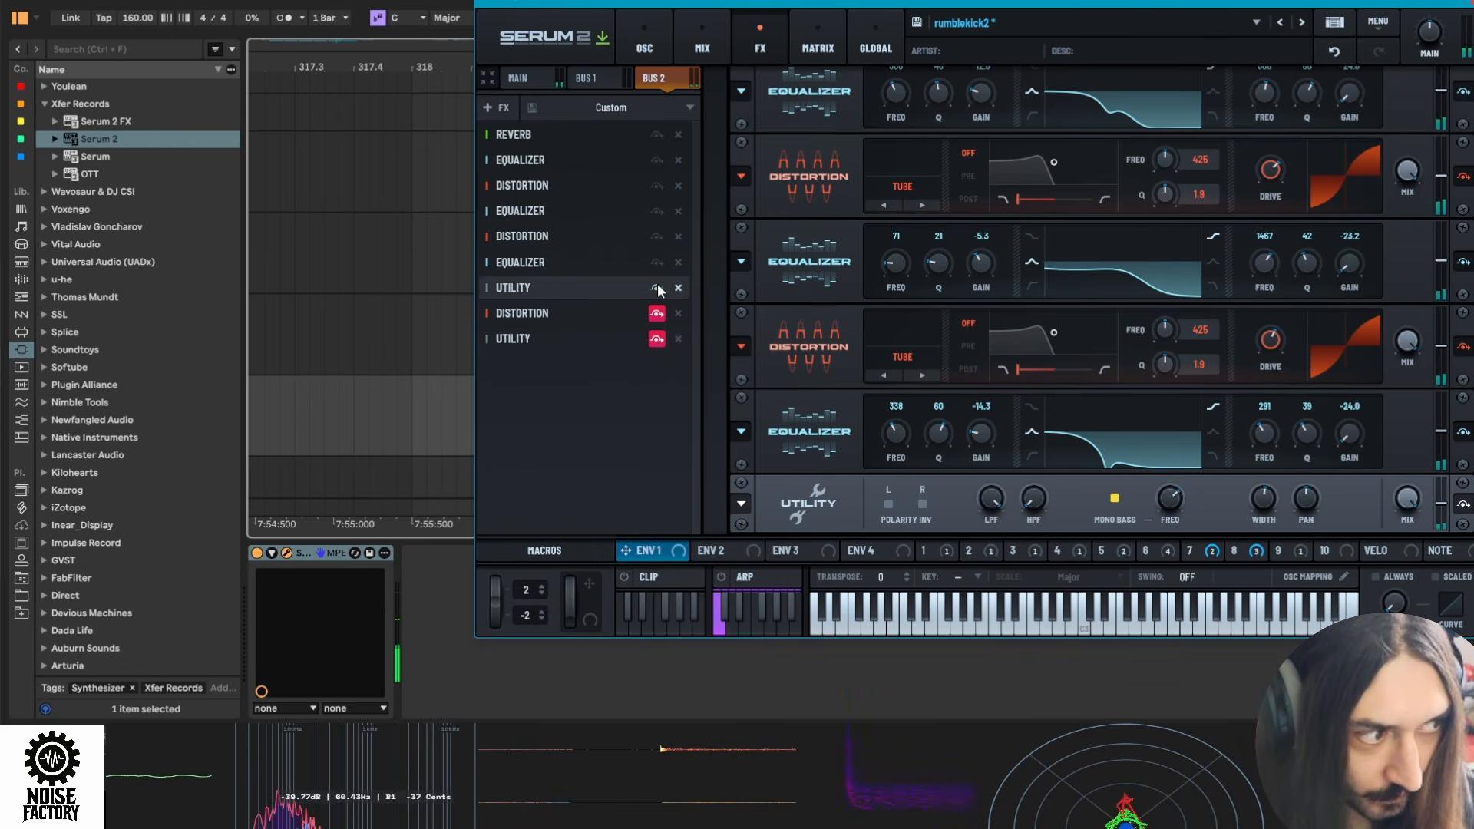
pyautogui.scroll(-1, 1175, 488)
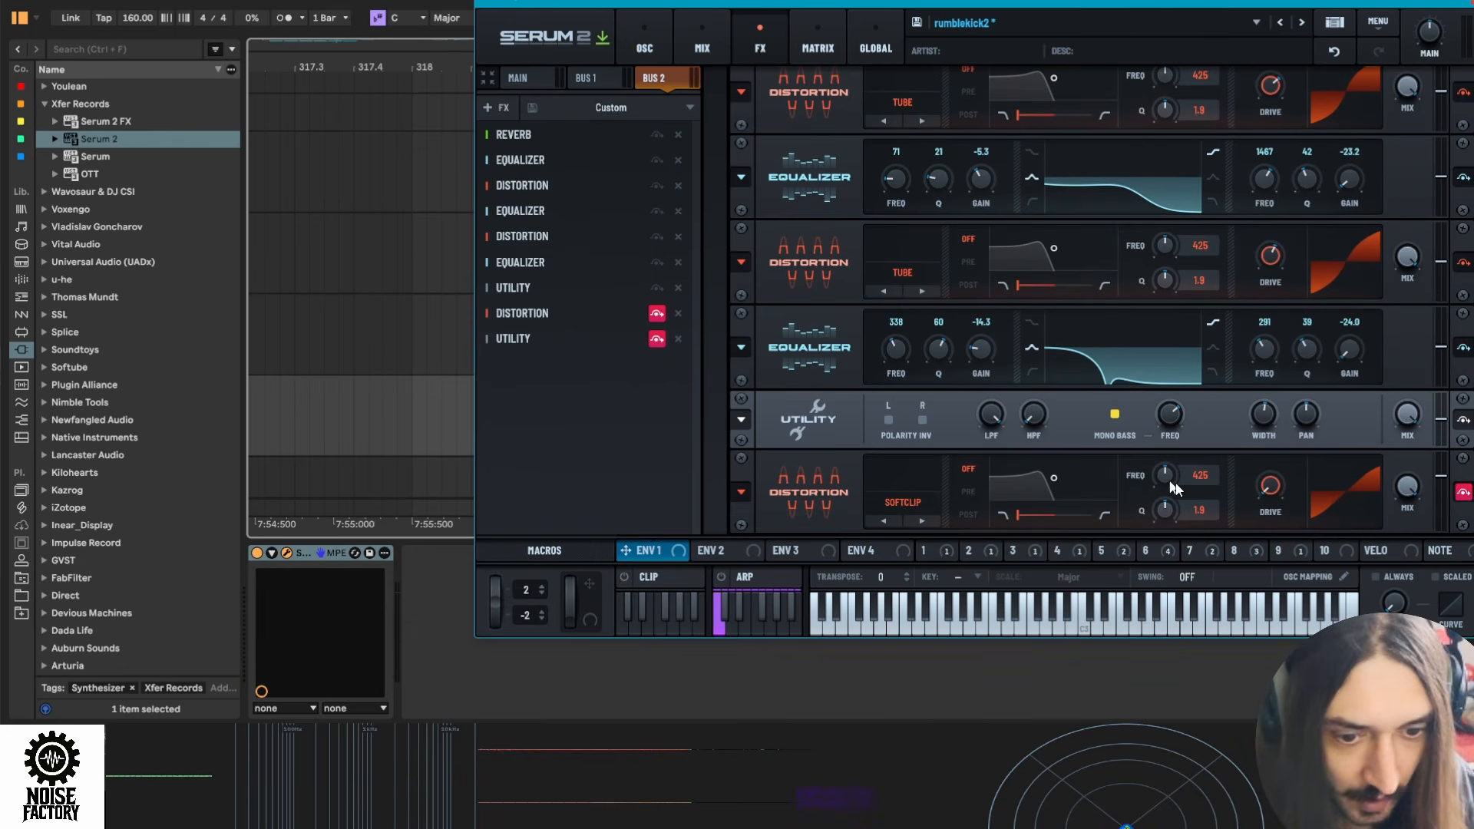
pyautogui.click(657, 314)
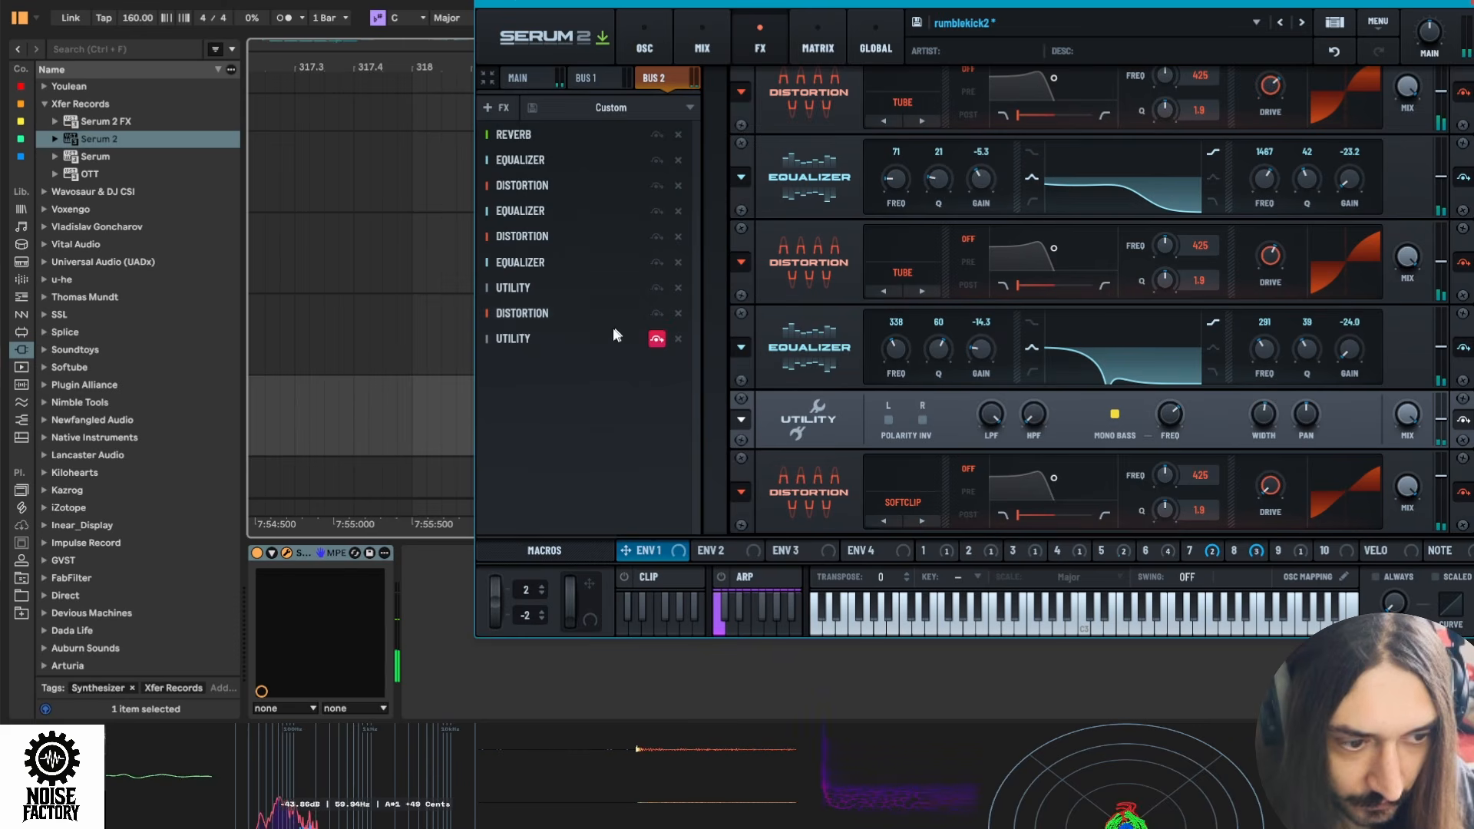
pyautogui.click(536, 339)
pyautogui.click(537, 338)
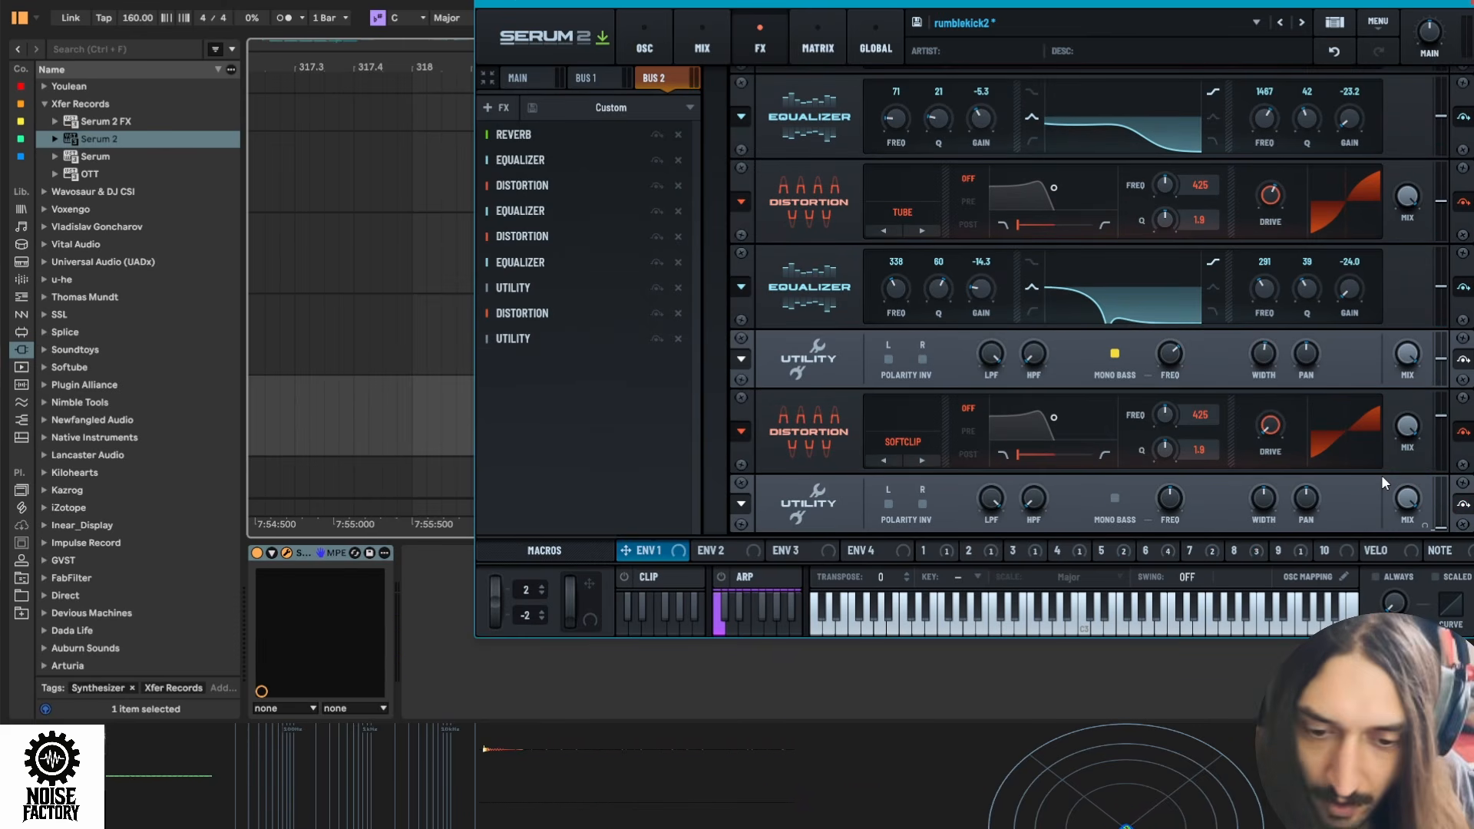
# Switch on oscillator C and play the clip from just before bar 319
pyautogui.moveTo(1442, 532)
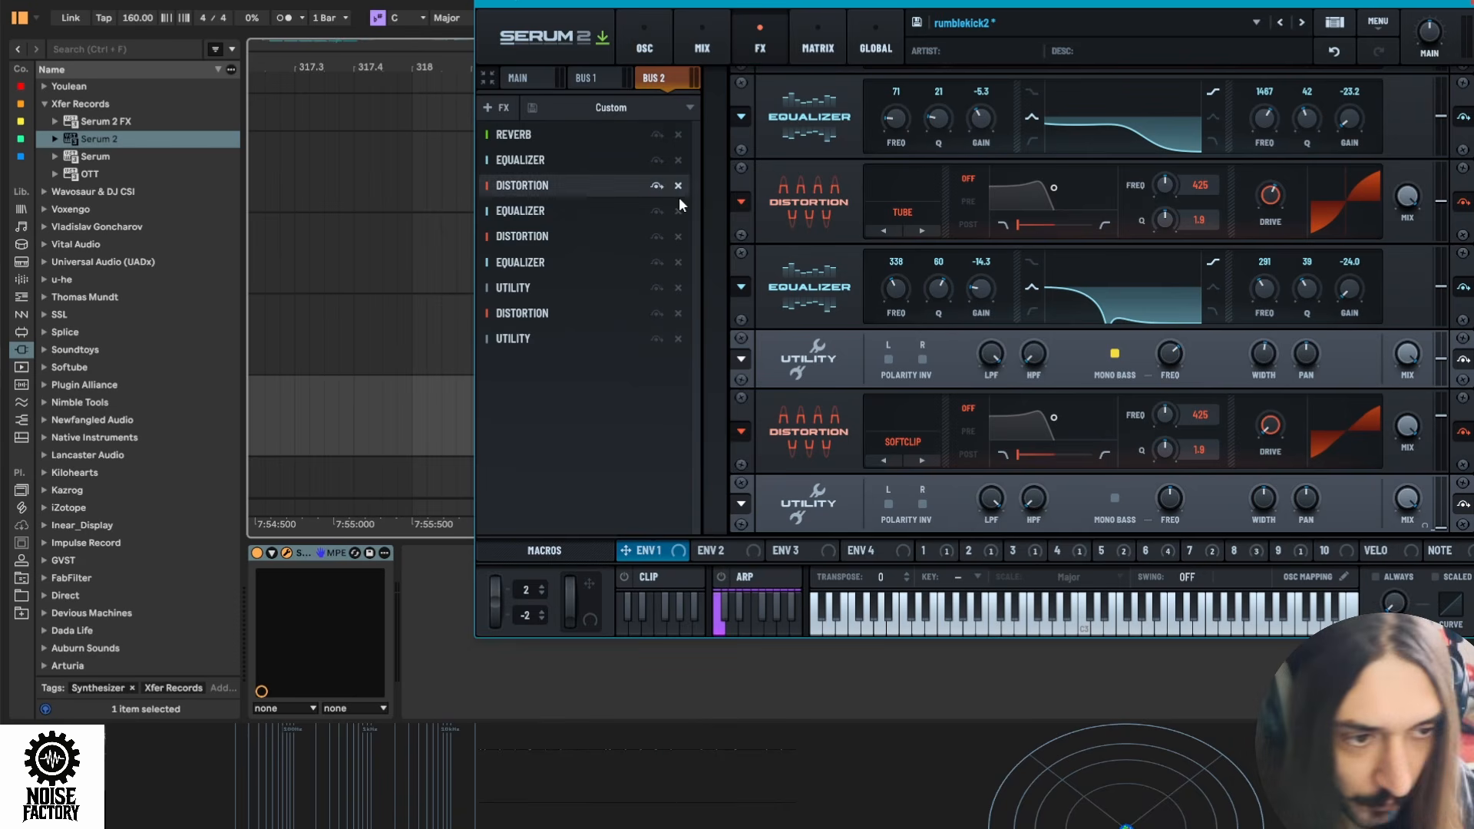
pyautogui.click(753, 50)
pyautogui.click(511, 338)
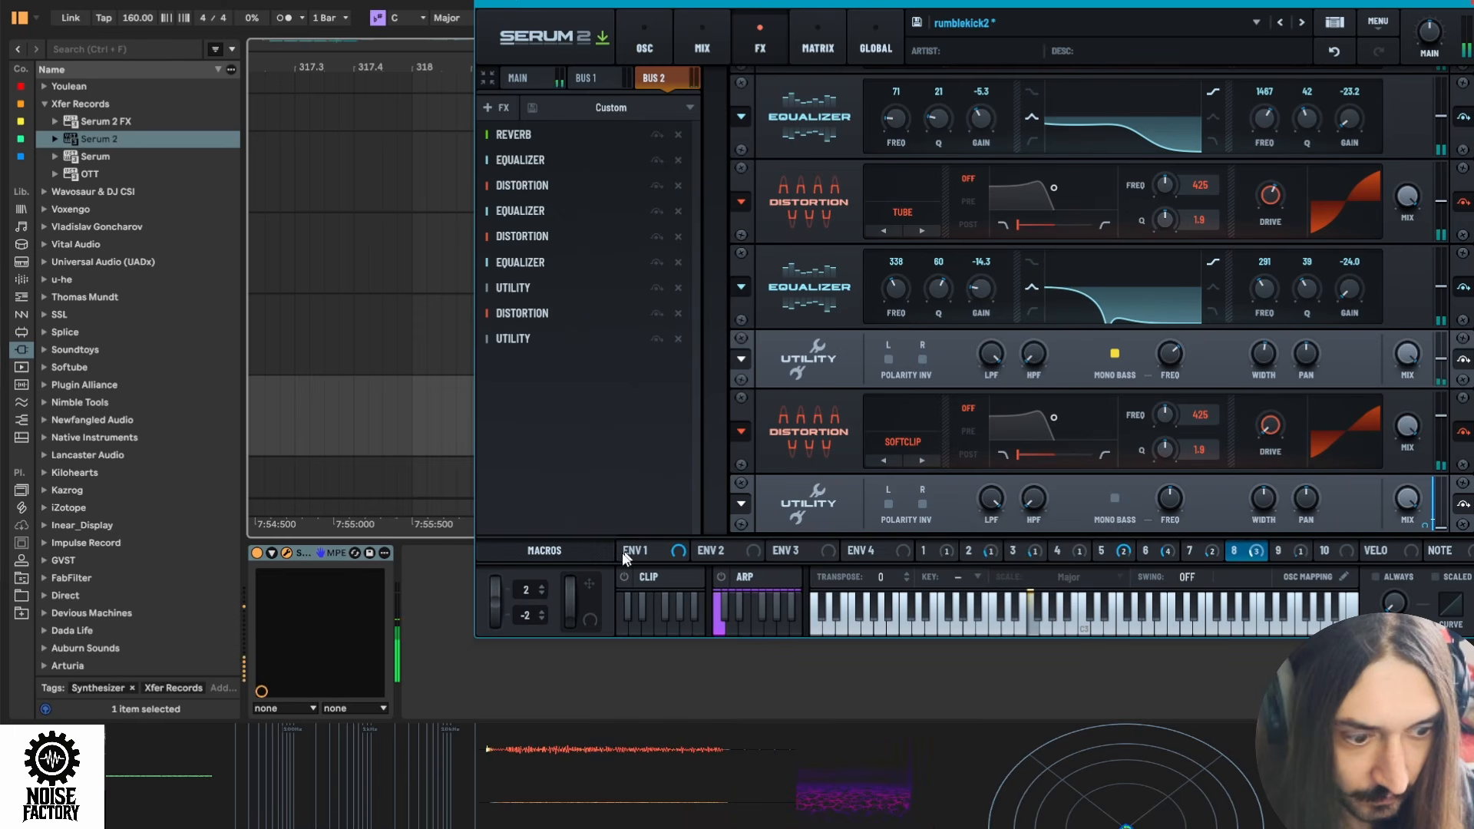
pyautogui.click(489, 78)
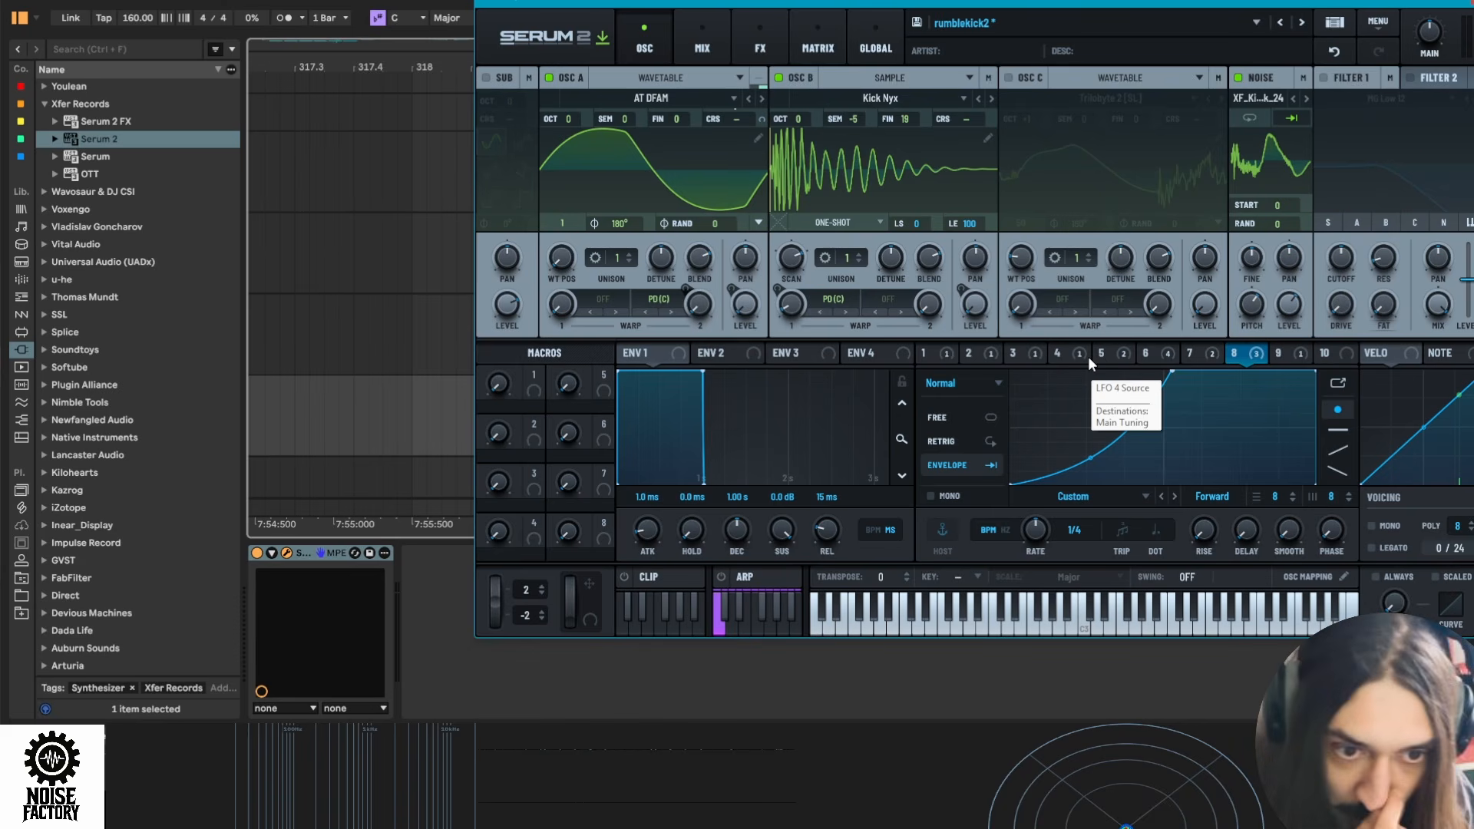
pyautogui.click(1008, 77)
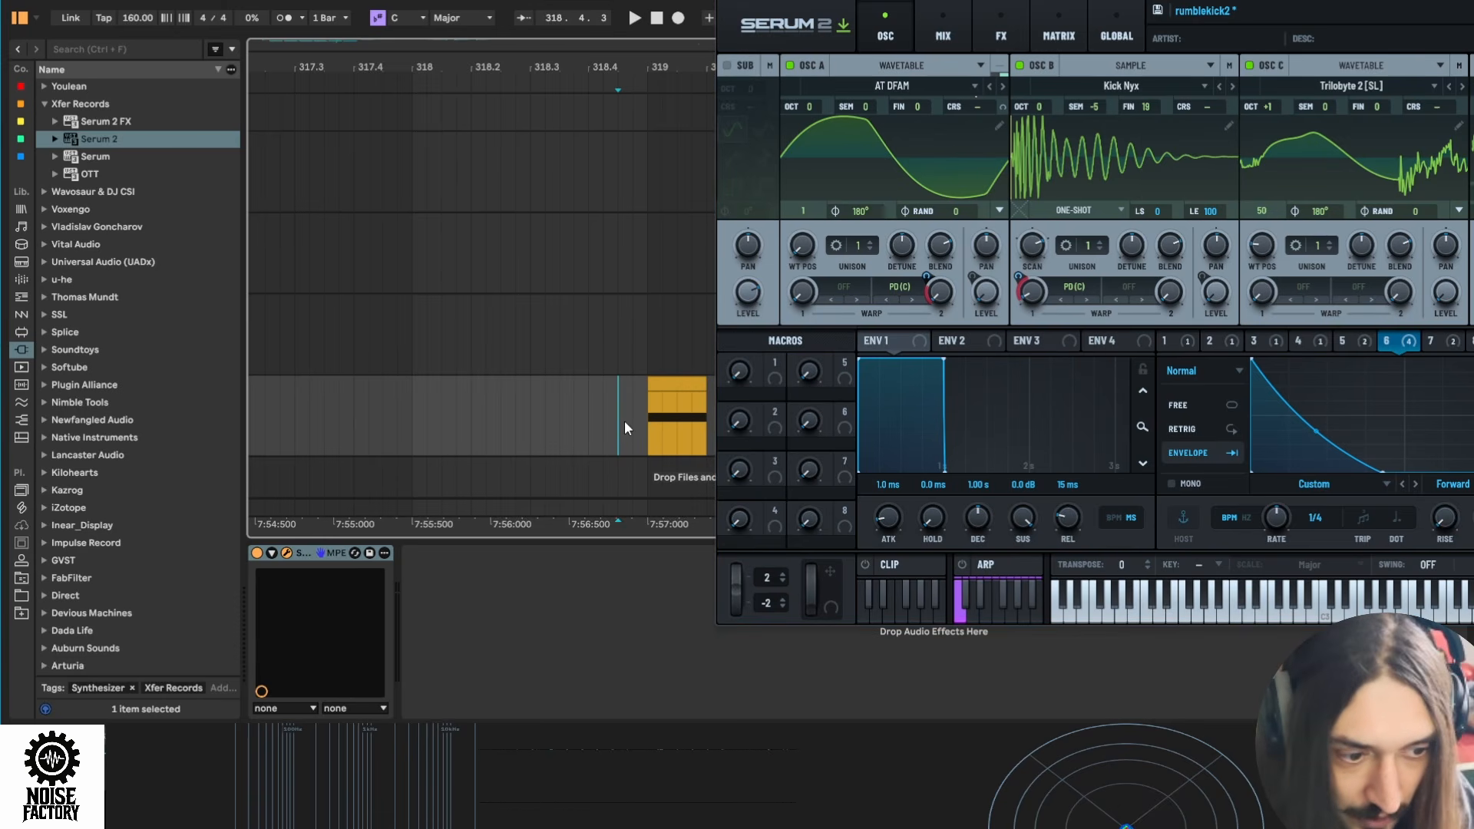
pyautogui.press('space')
pyautogui.press('space')
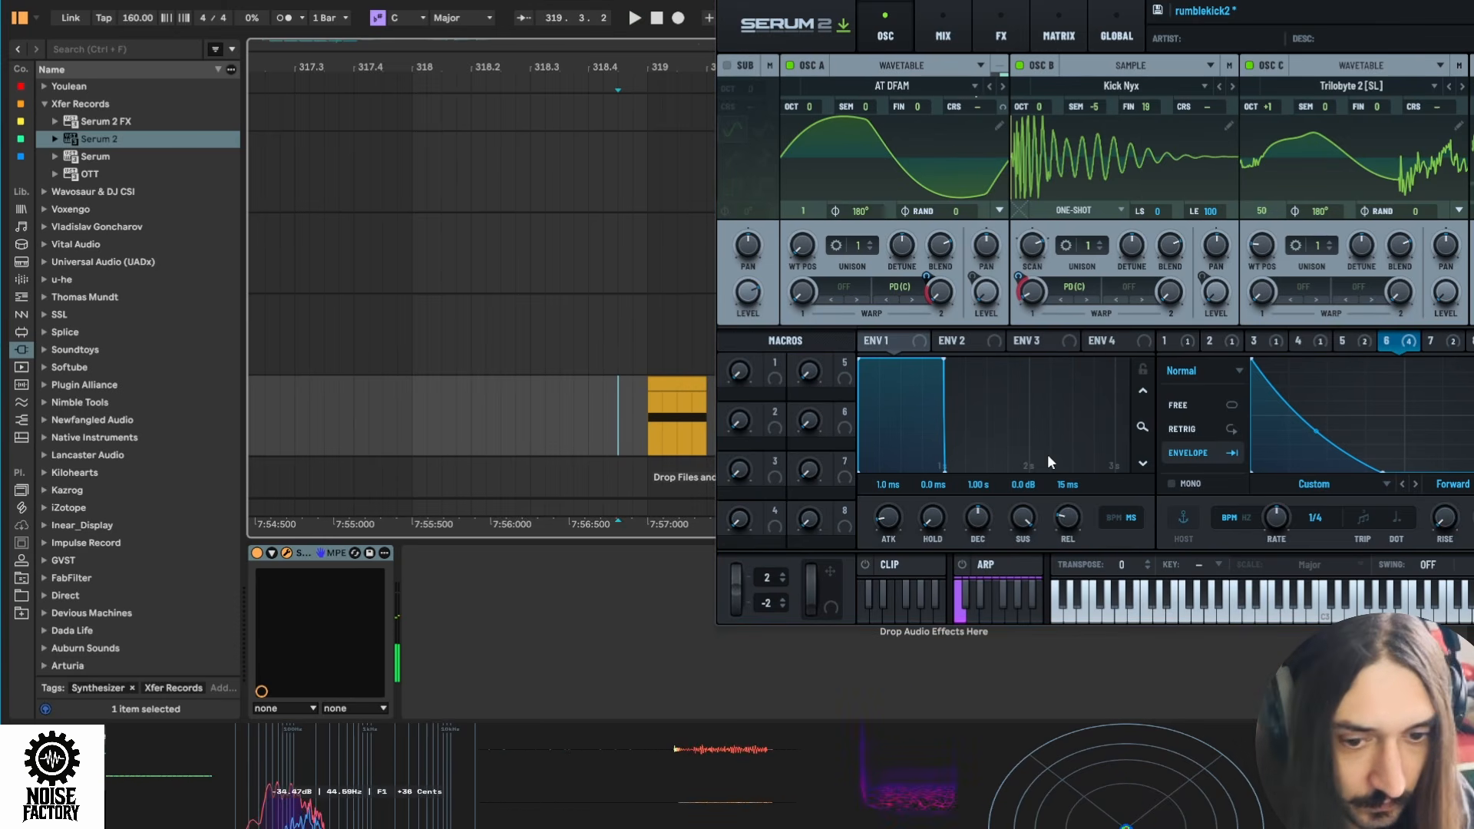
# Activate all destinations of LFO 6 and play the clip with its modulations
pyautogui.rightClick(1399, 342)
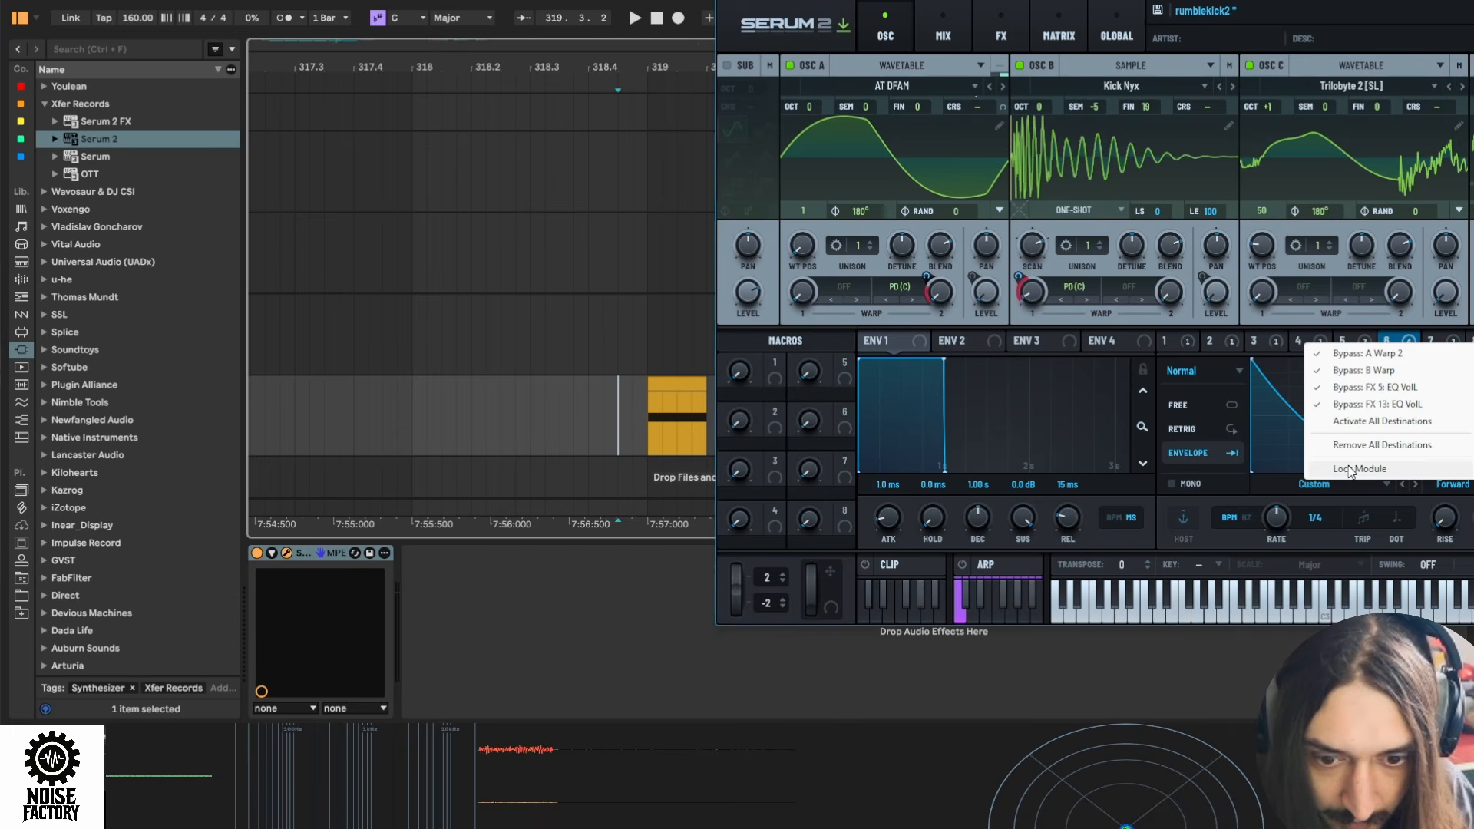
pyautogui.click(1364, 422)
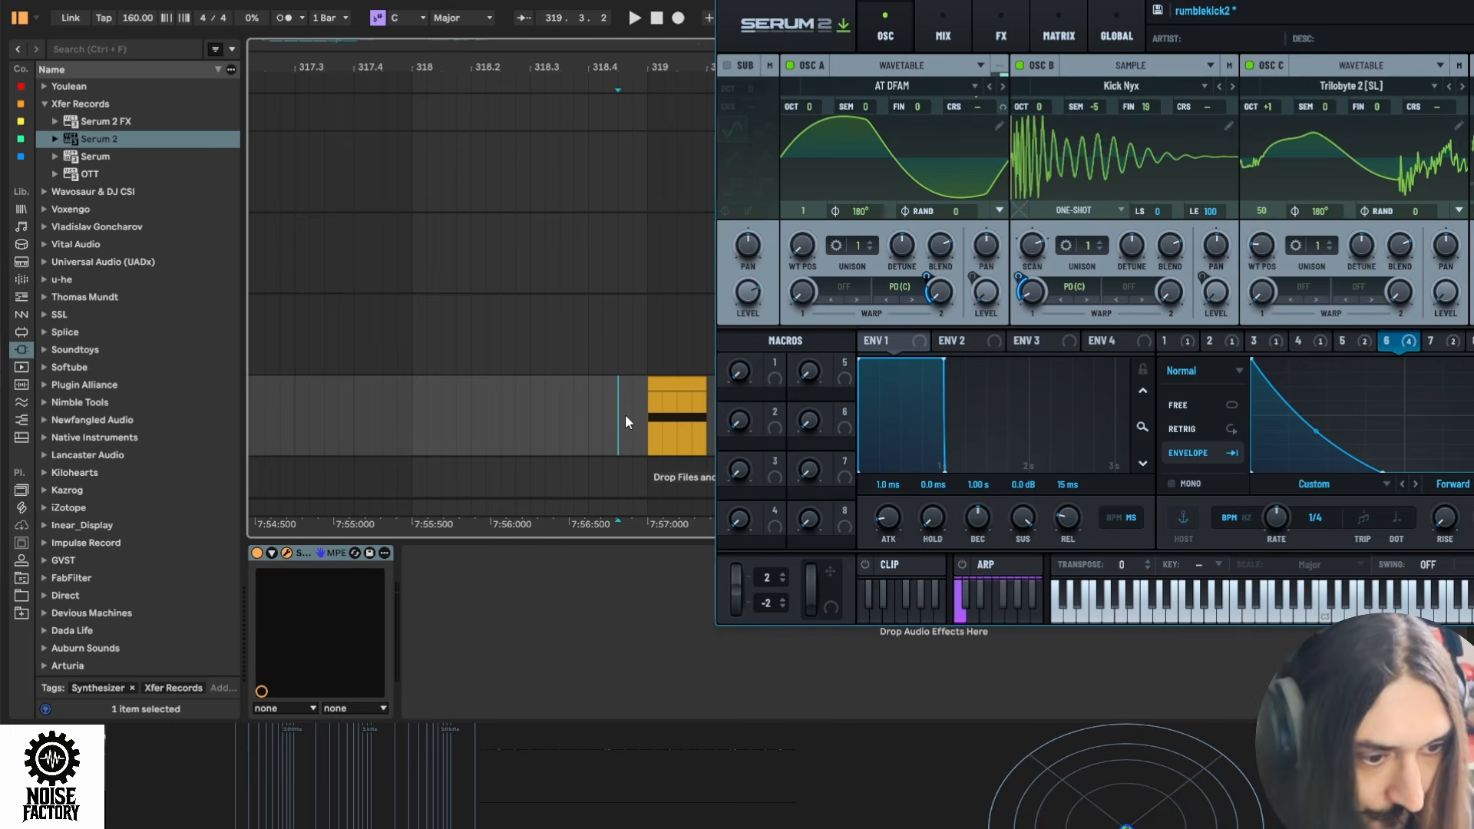
pyautogui.press('space')
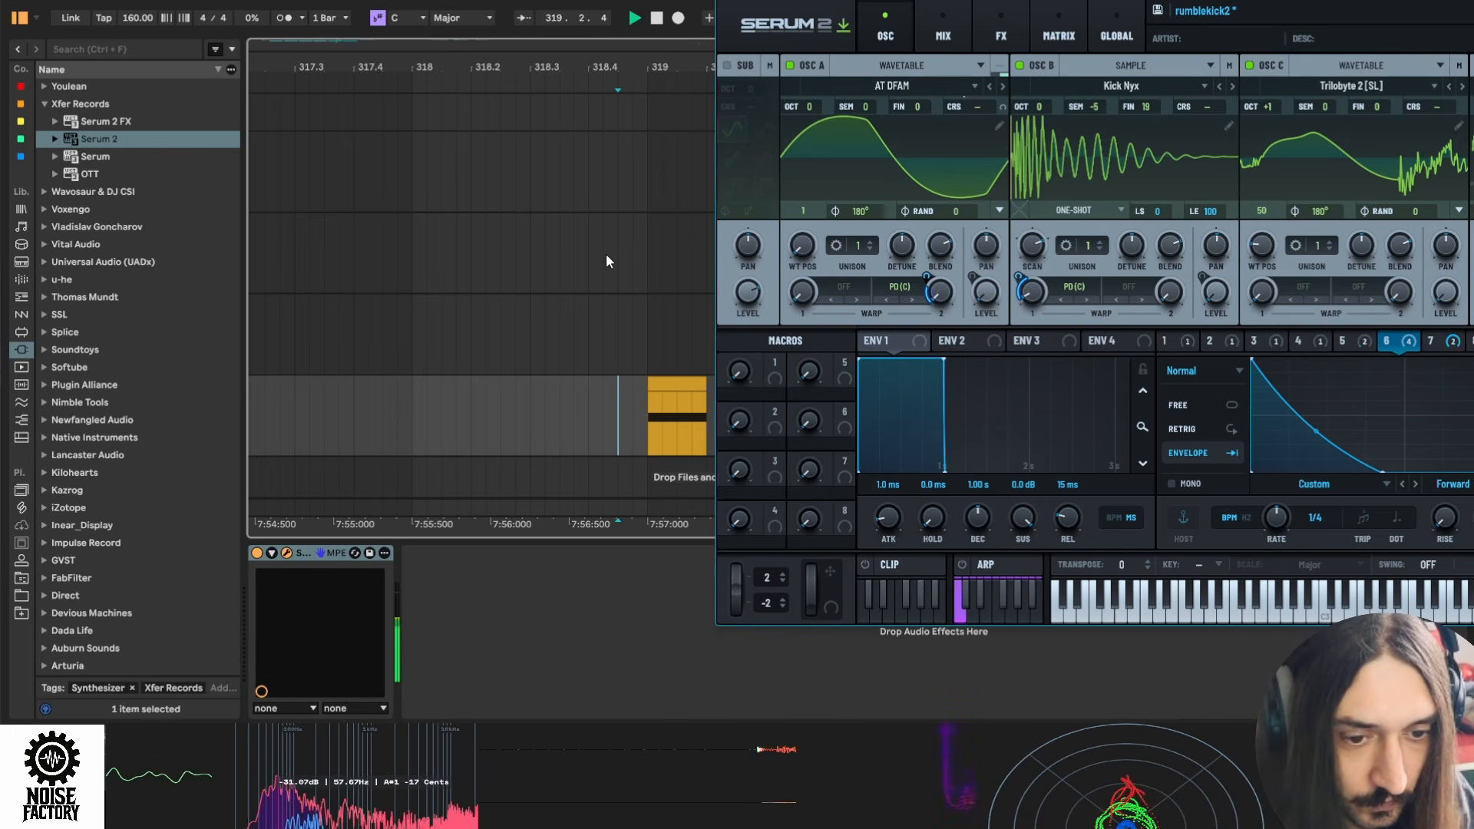
pyautogui.press('space')
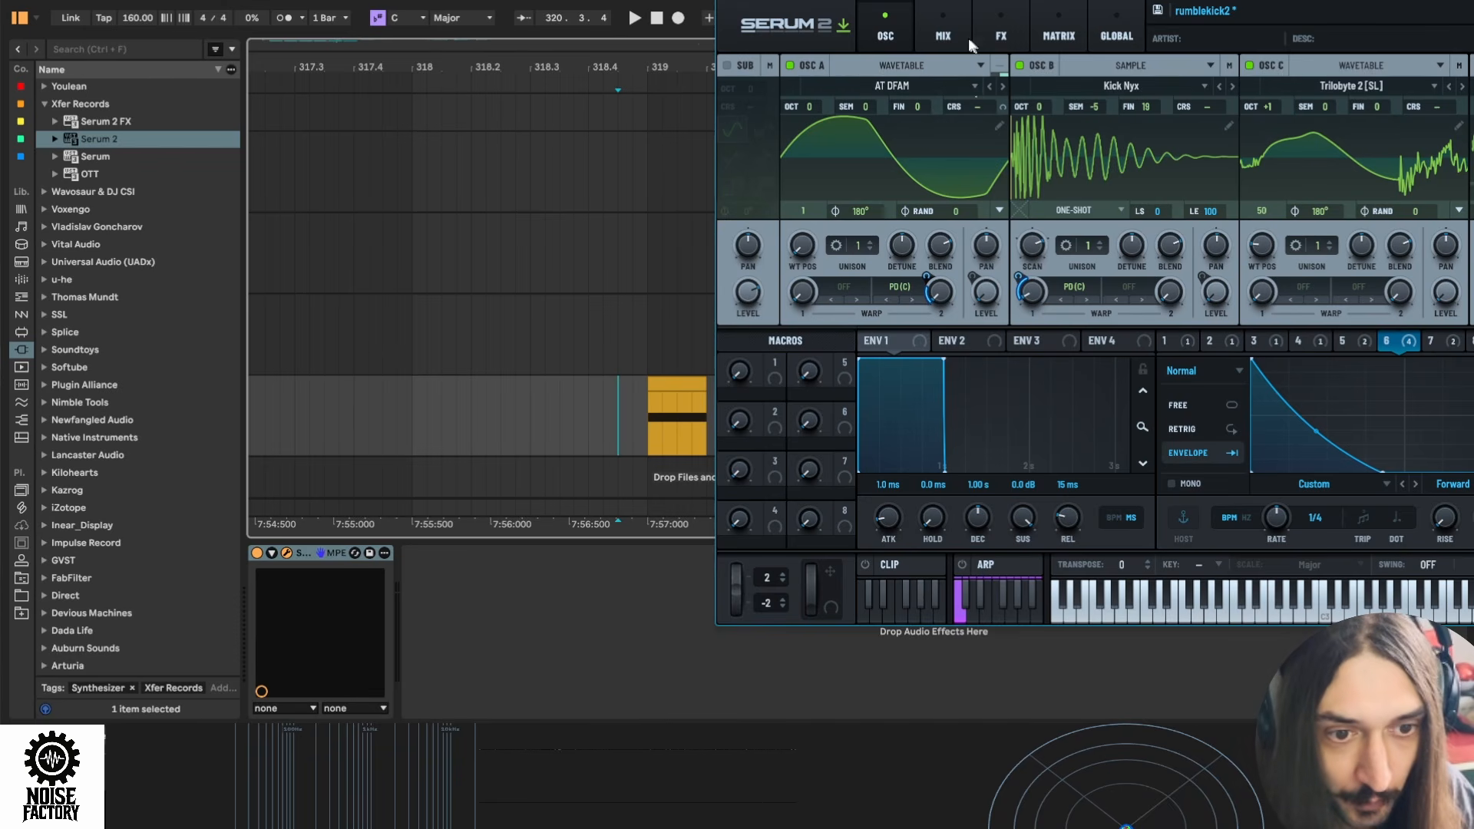
# Enable the Combs filter at the start of the Main effects chain and play the clip through it
pyautogui.click(942, 35)
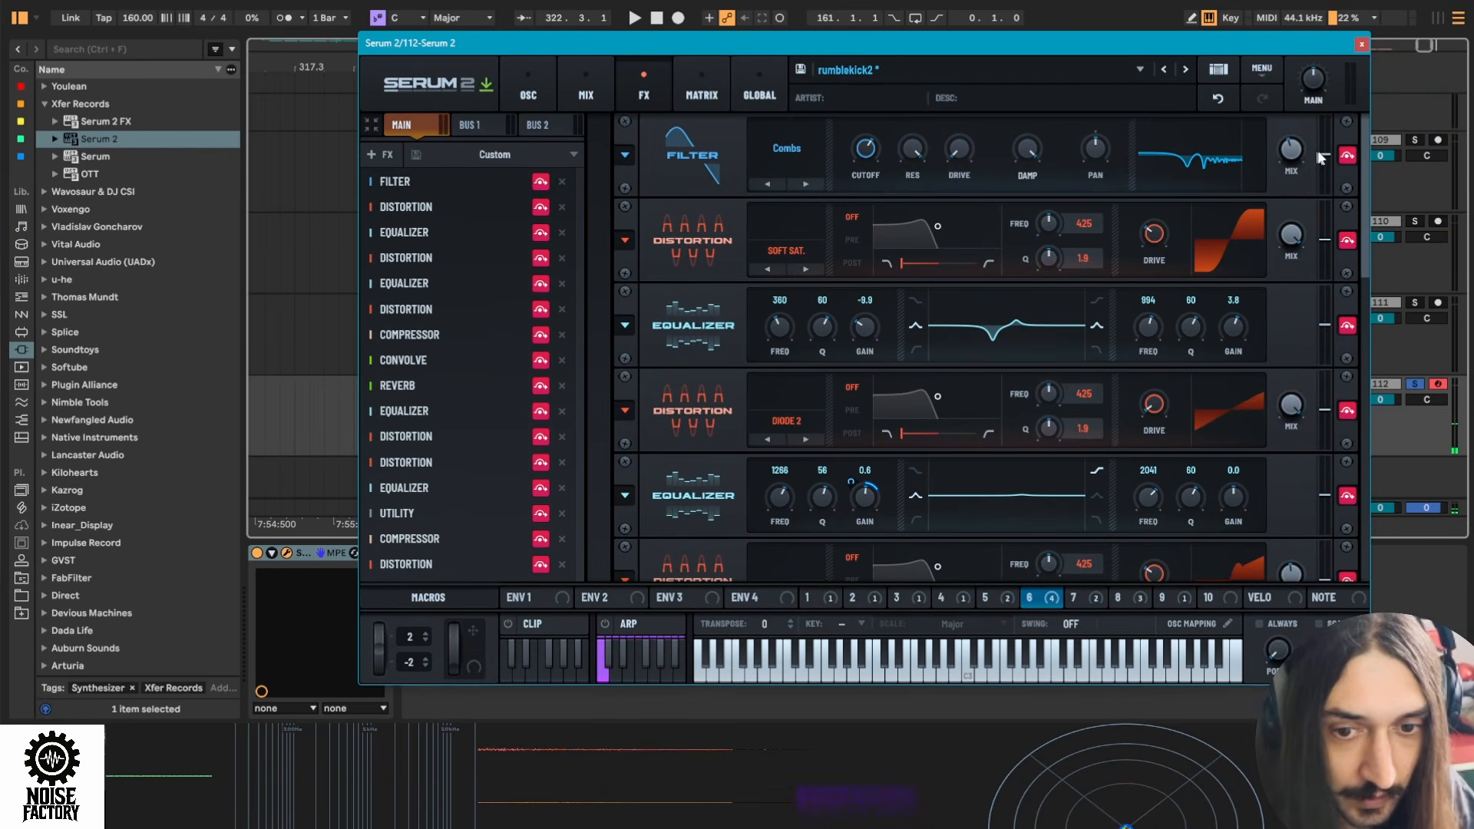
pyautogui.click(1346, 157)
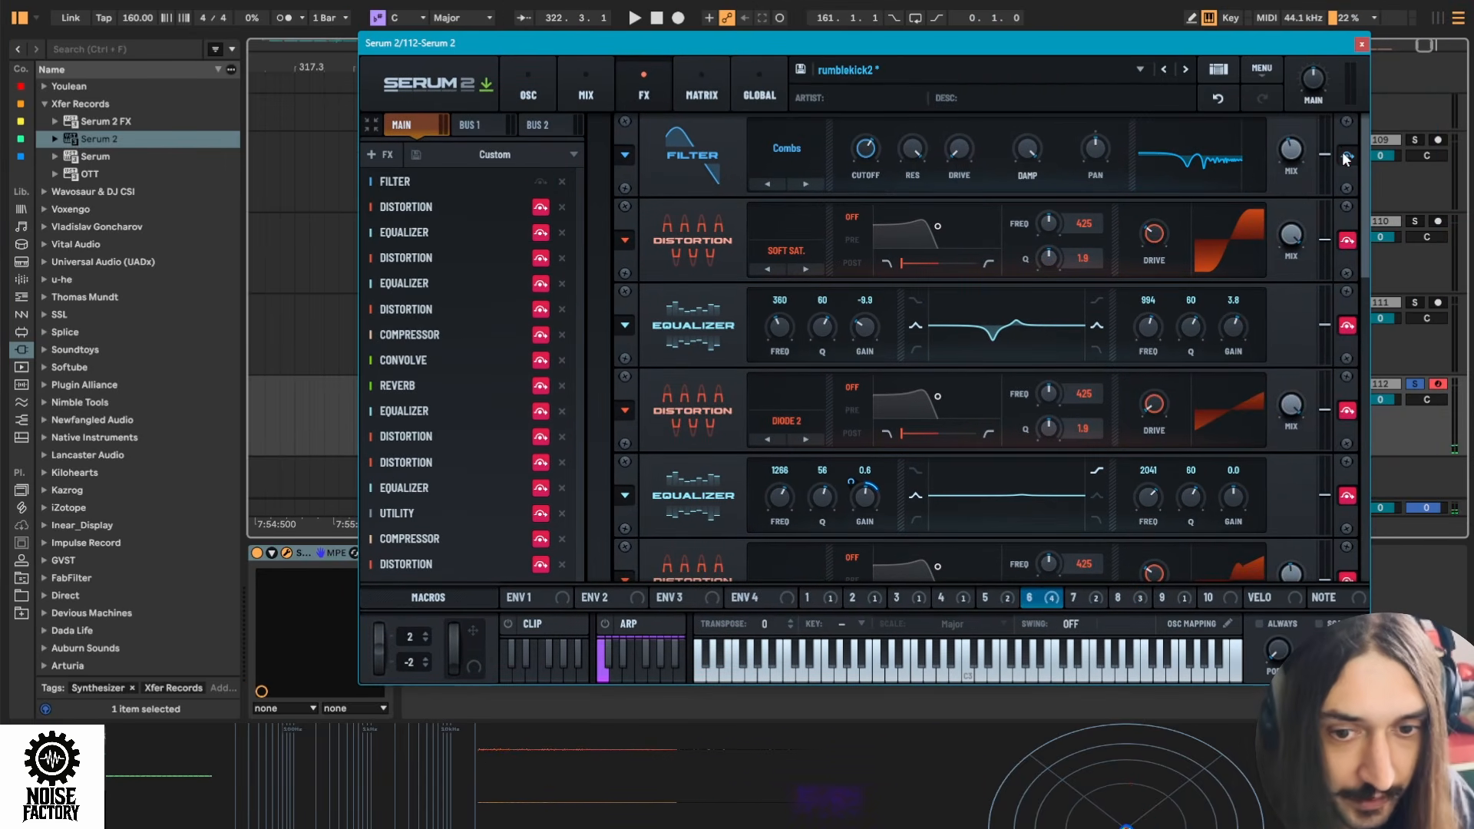
pyautogui.press('space')
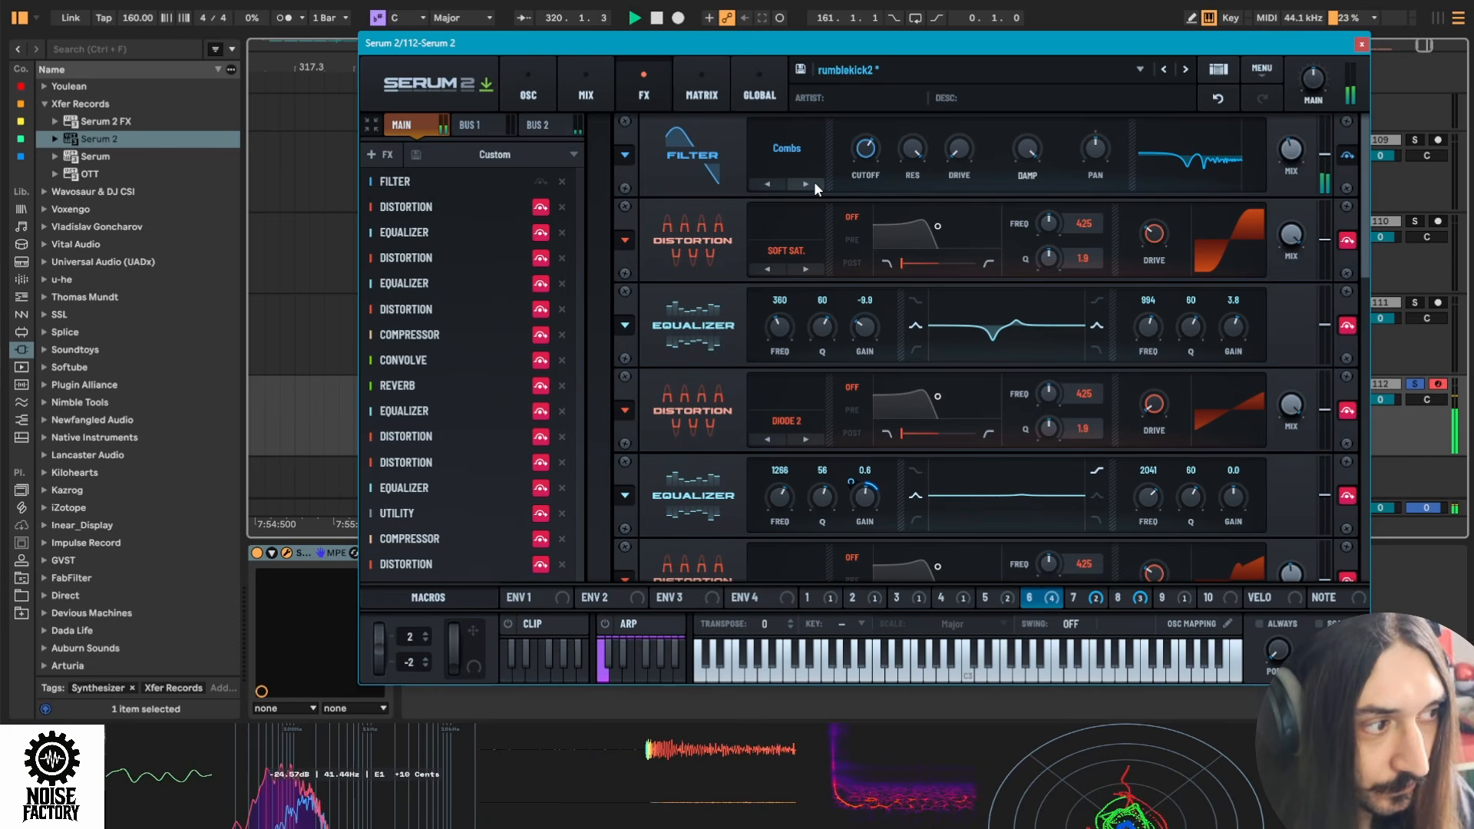
pyautogui.press('space')
pyautogui.moveTo(866, 151)
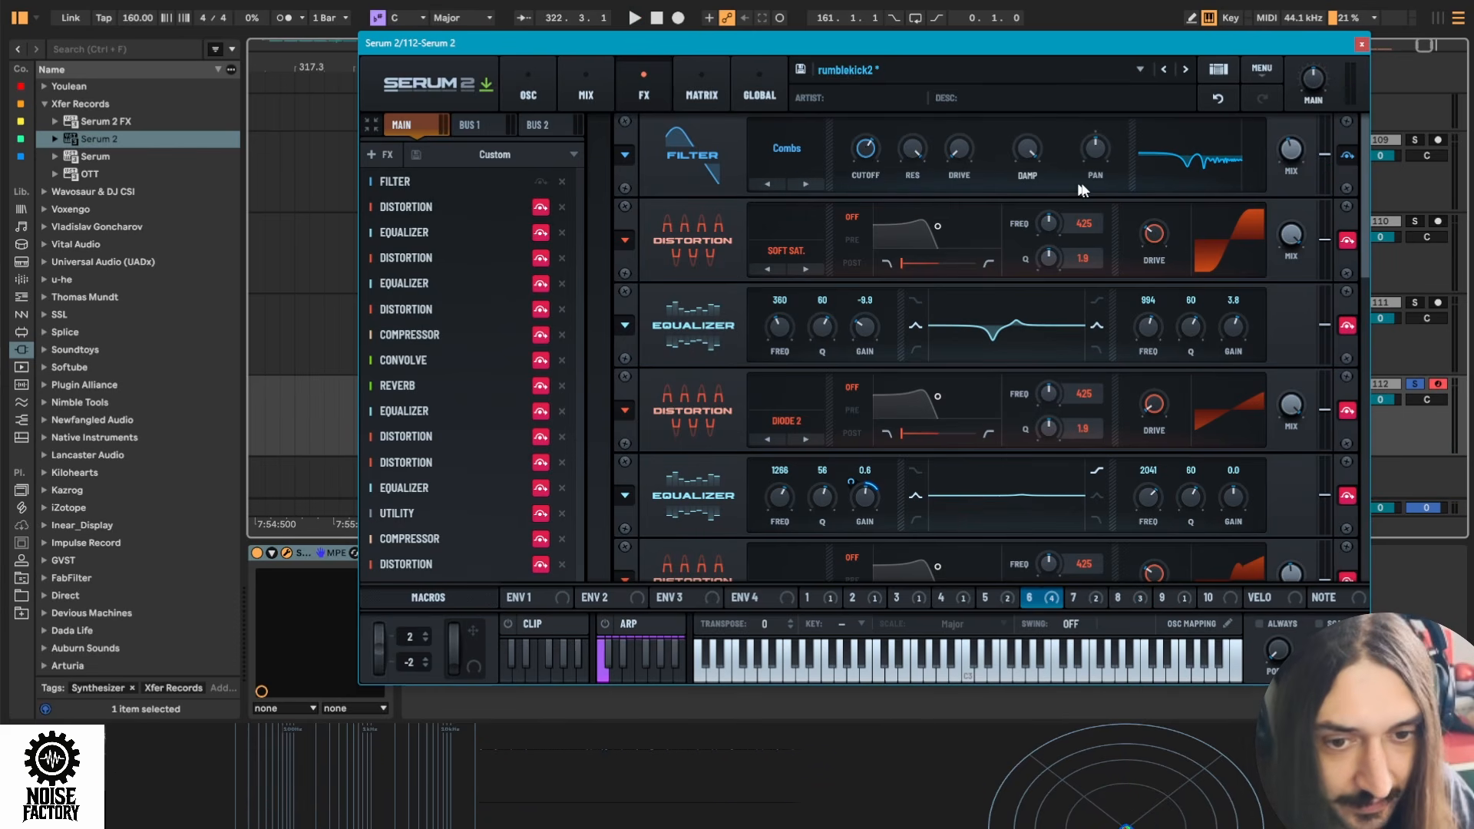
pyautogui.moveTo(1280, 170)
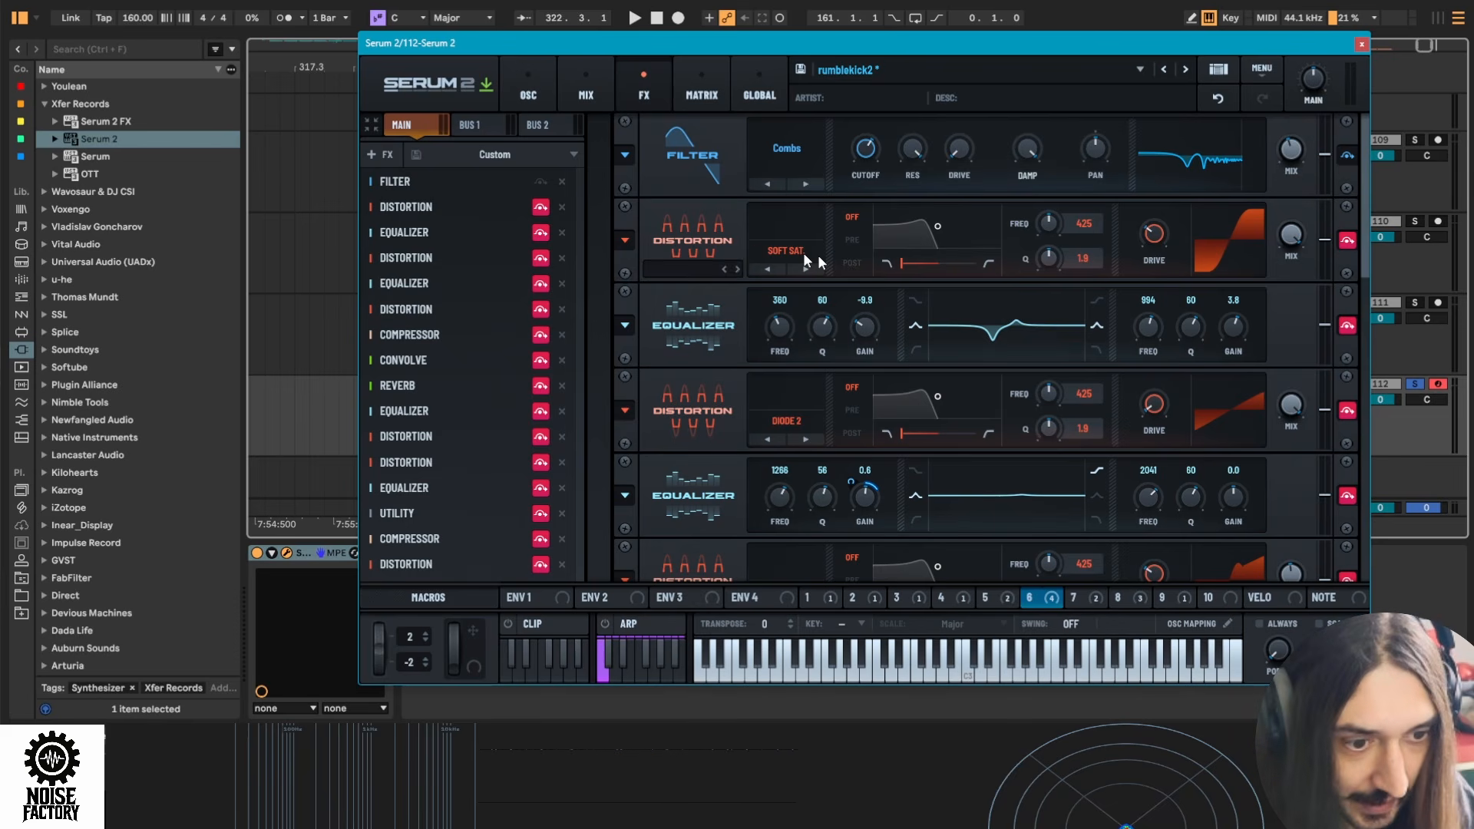
# Enable the Soft Sat. distortion in the Main effects chain and play the clip
pyautogui.click(540, 208)
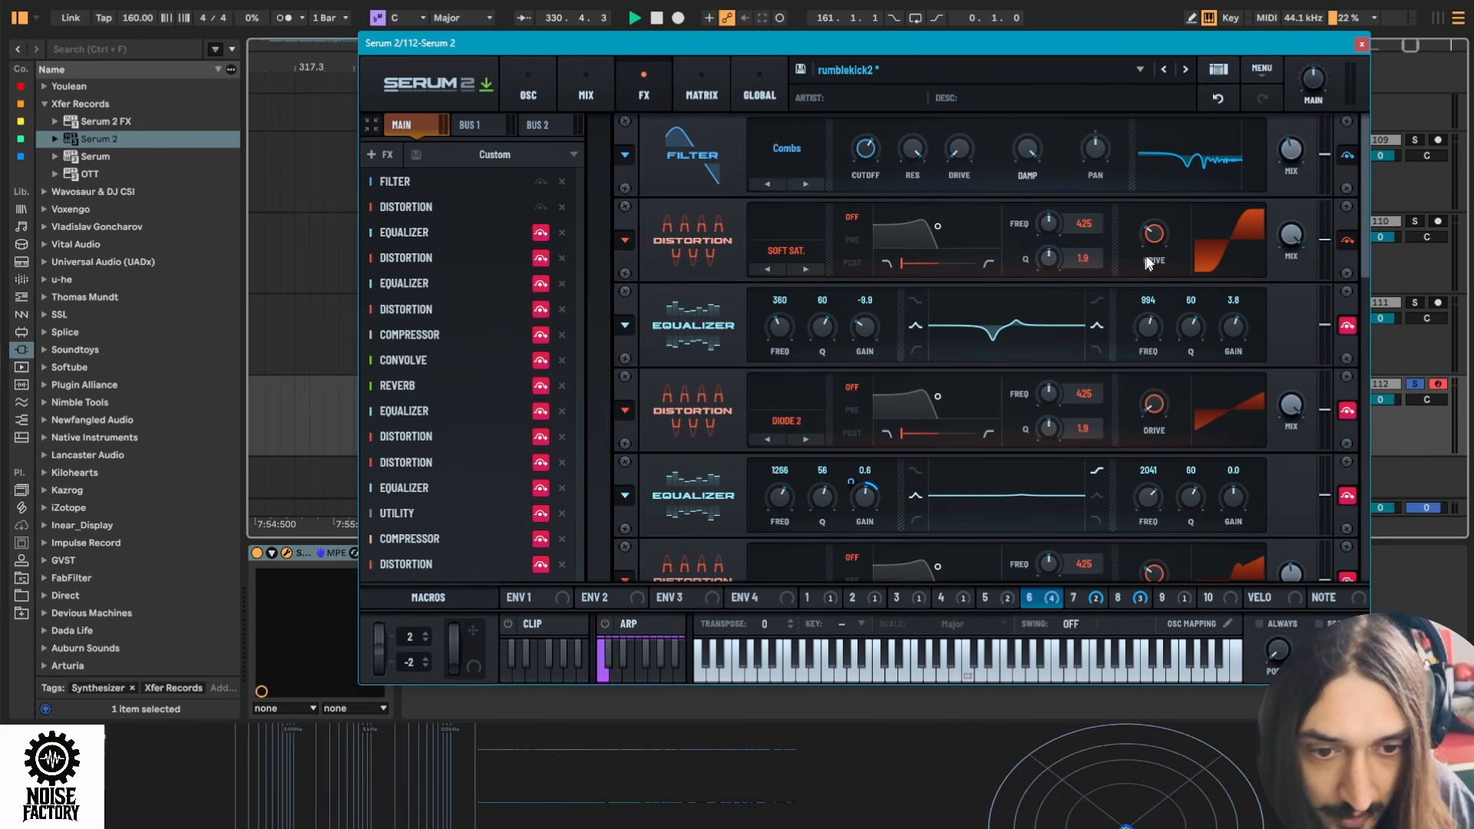
pyautogui.press('space')
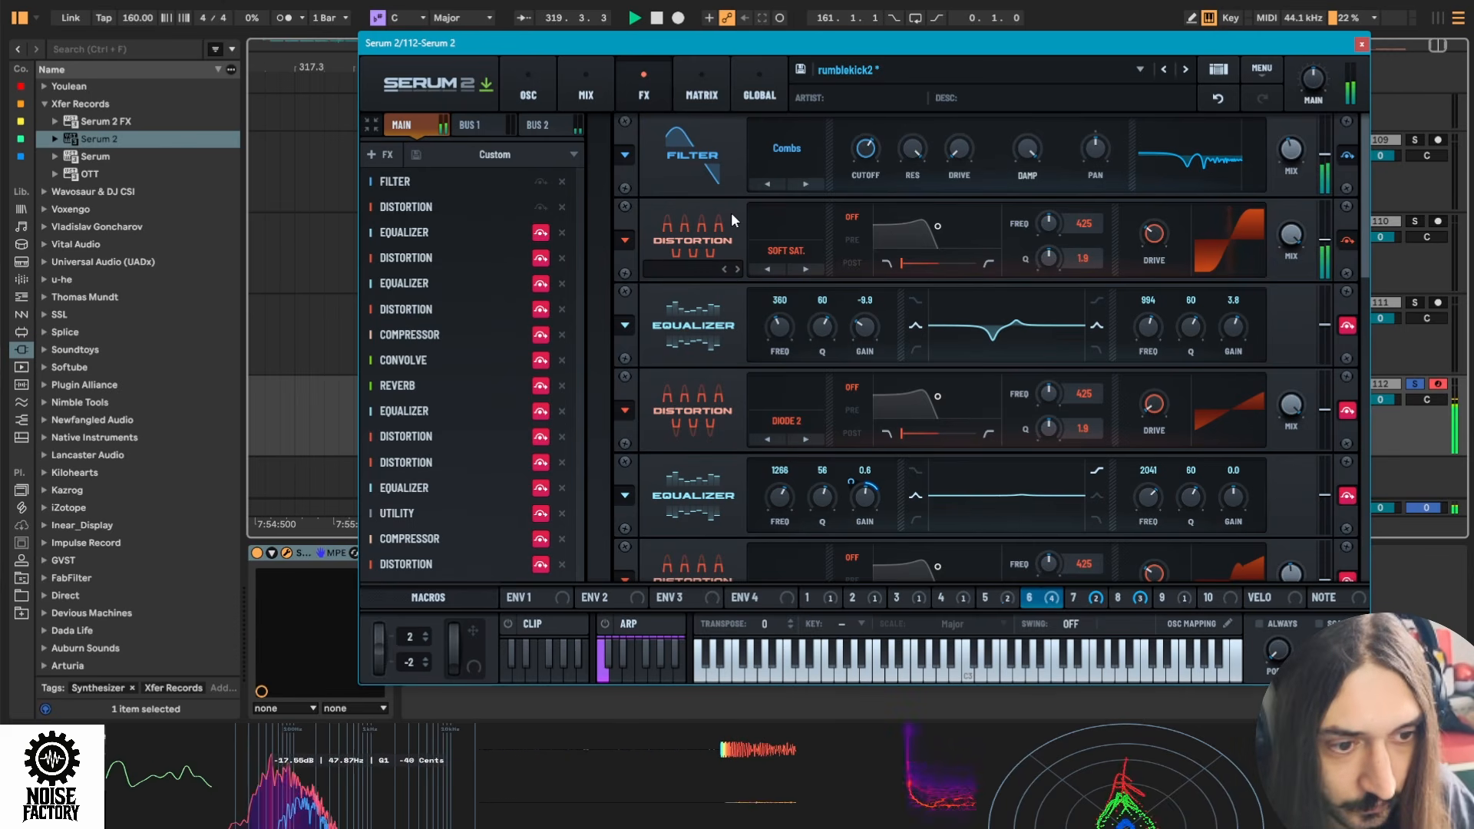
pyautogui.press('space')
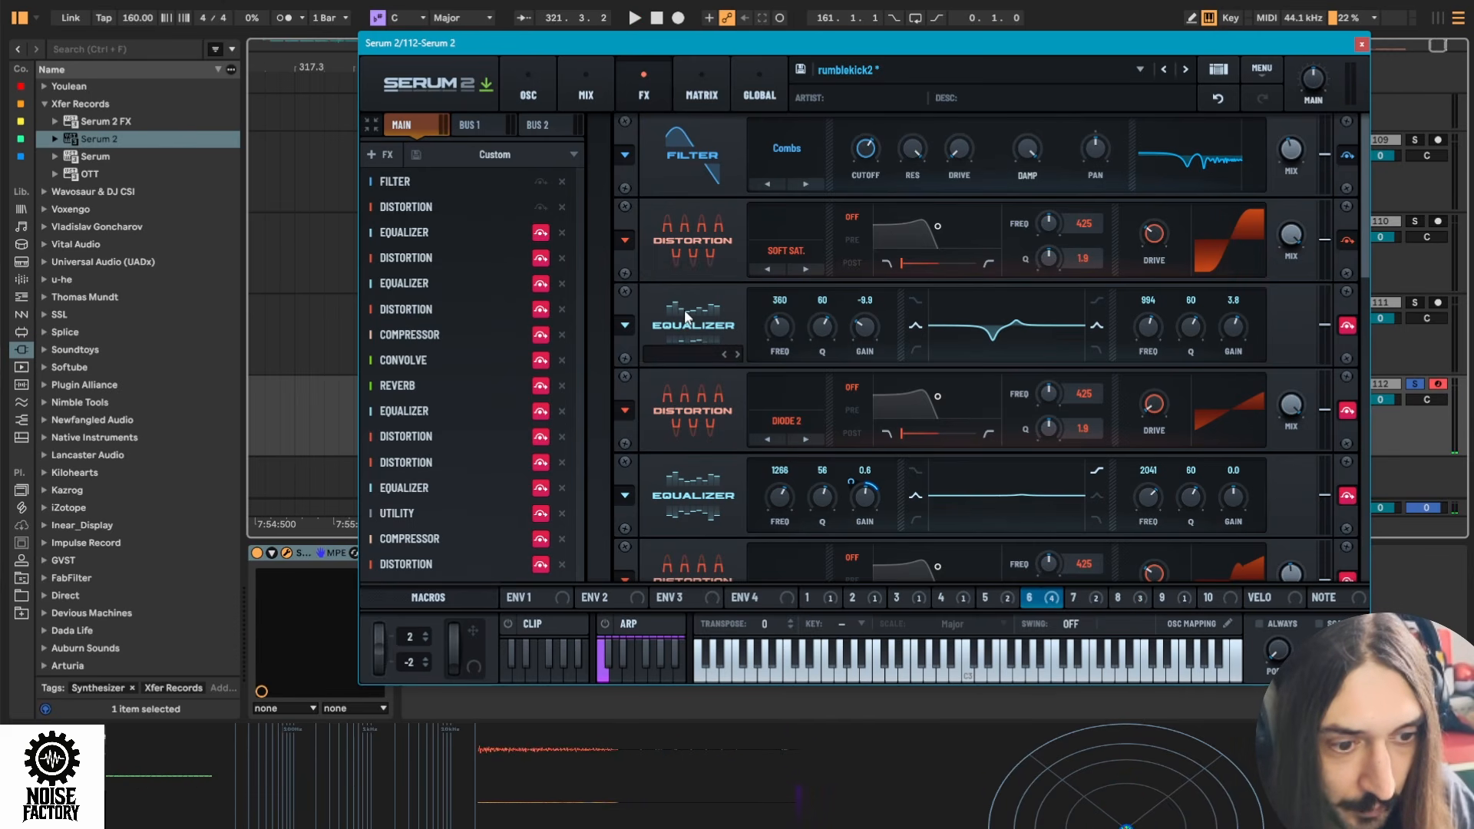
# Enable the first equalizer in the Main effects chain and play the clip
pyautogui.click(540, 233)
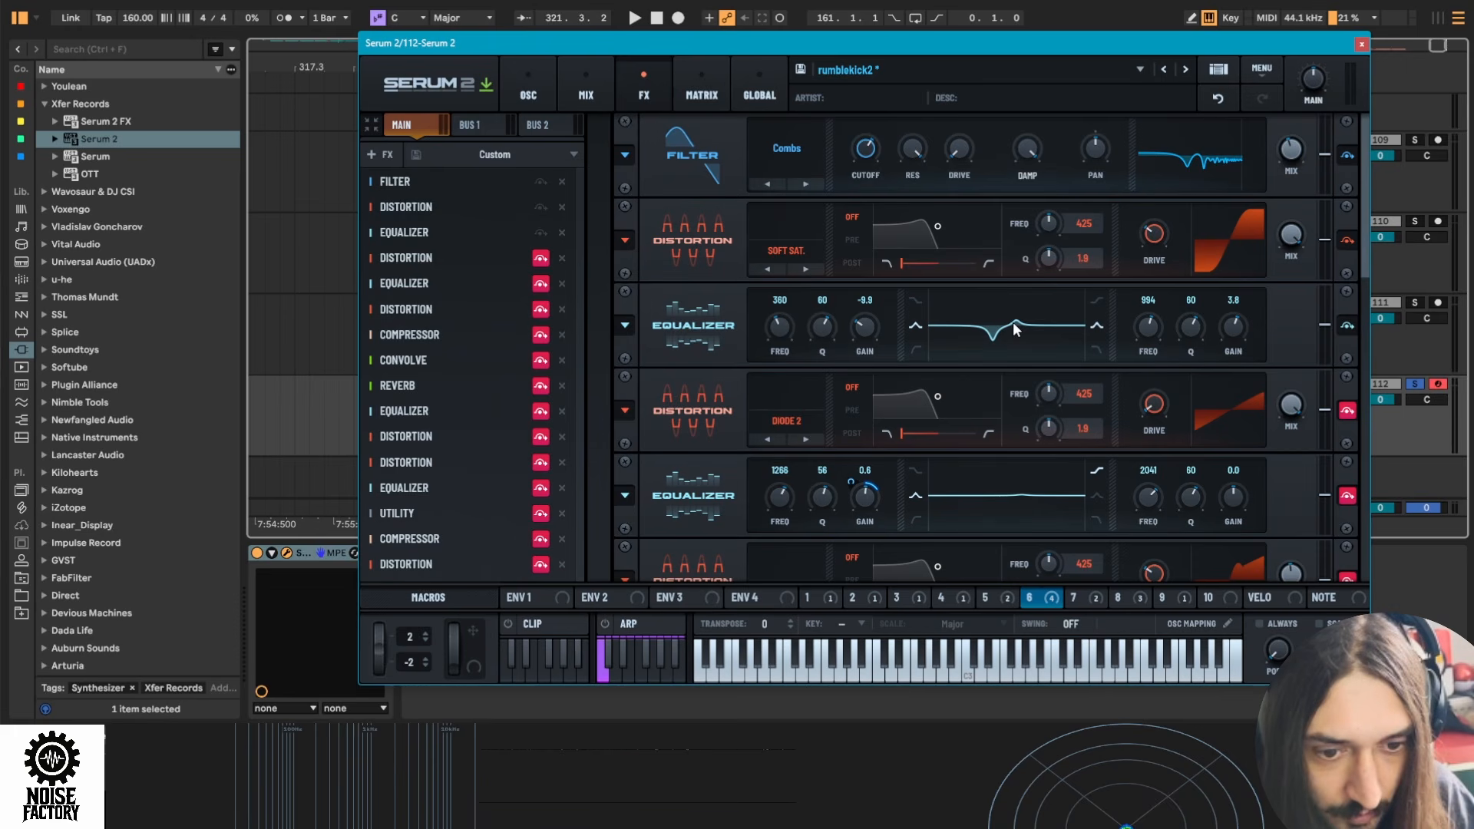
pyautogui.press('space')
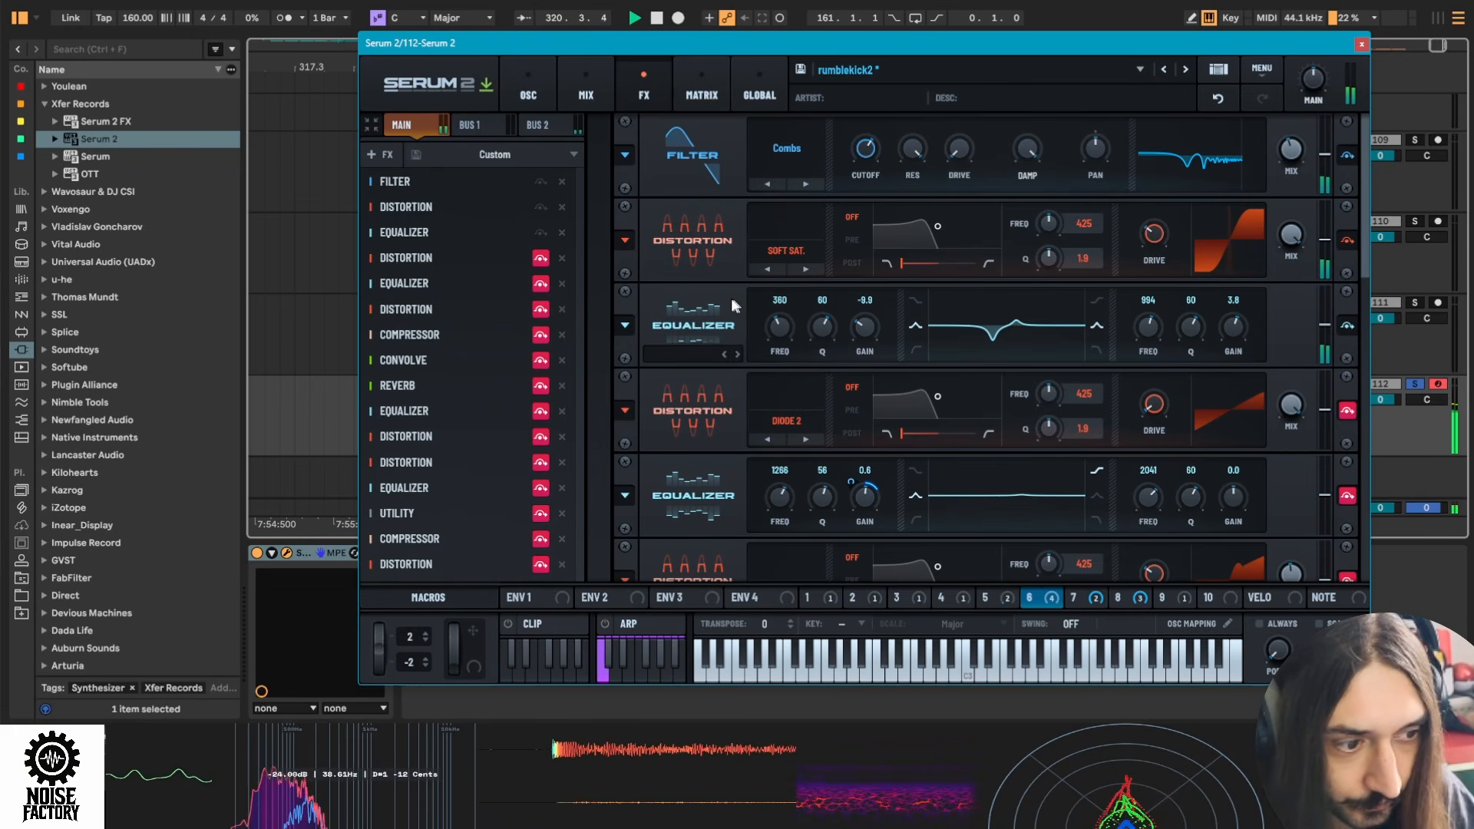
pyautogui.press('space')
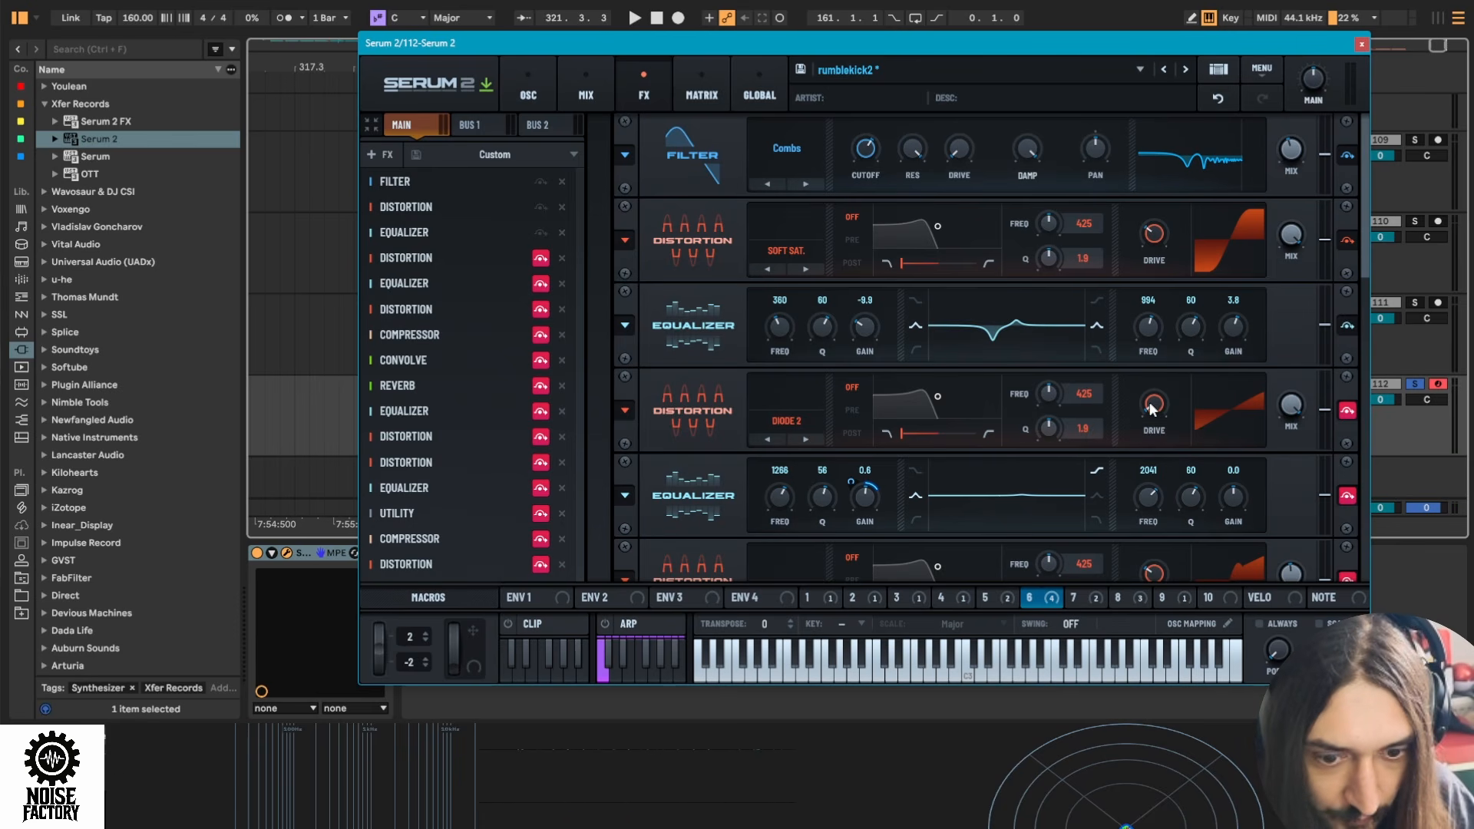
# Enable the second distortion and second equalizer in the Main chain, and check that equalizer's gain modulator
pyautogui.click(540, 259)
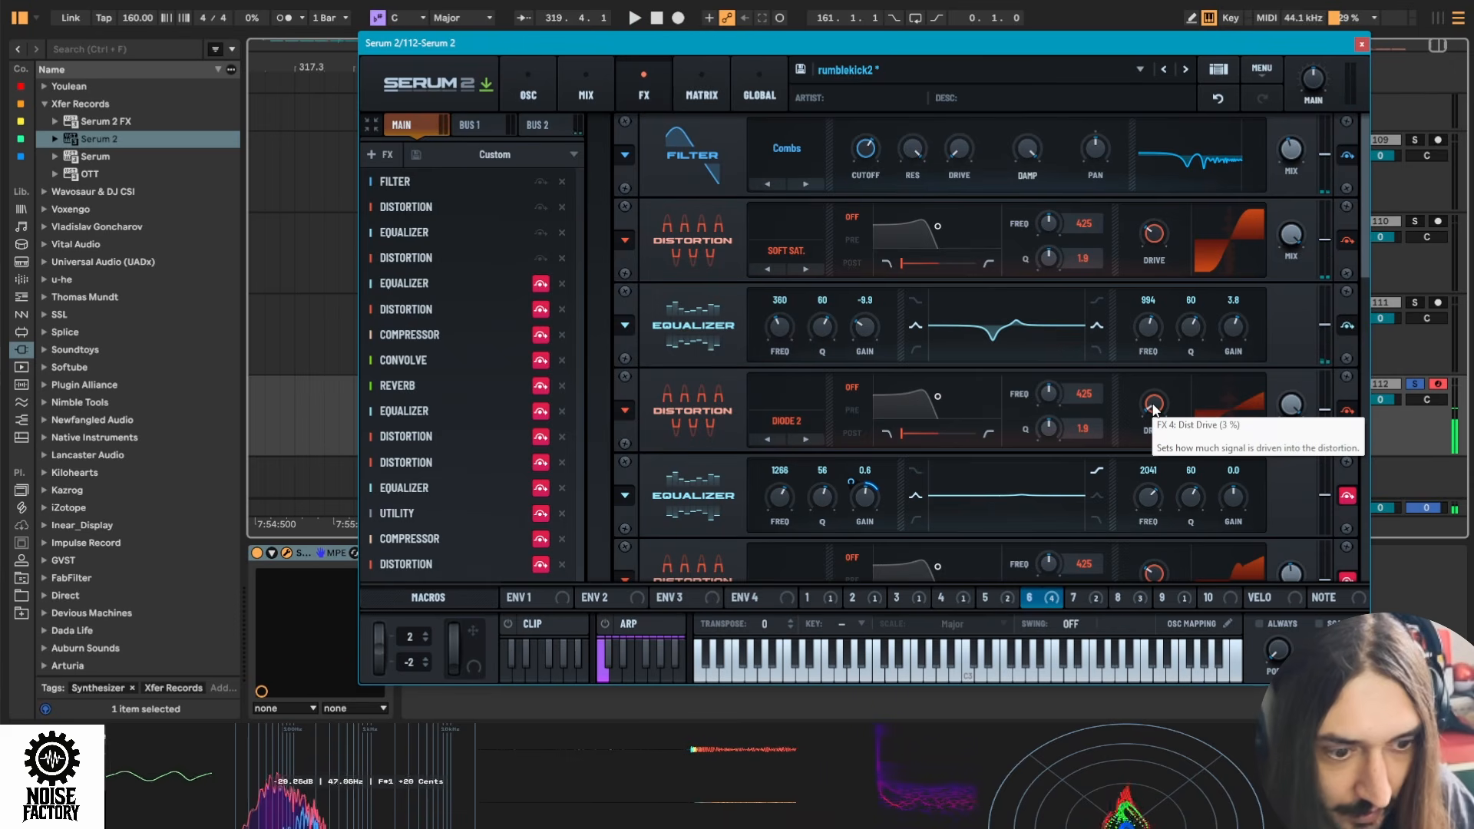
pyautogui.press('space')
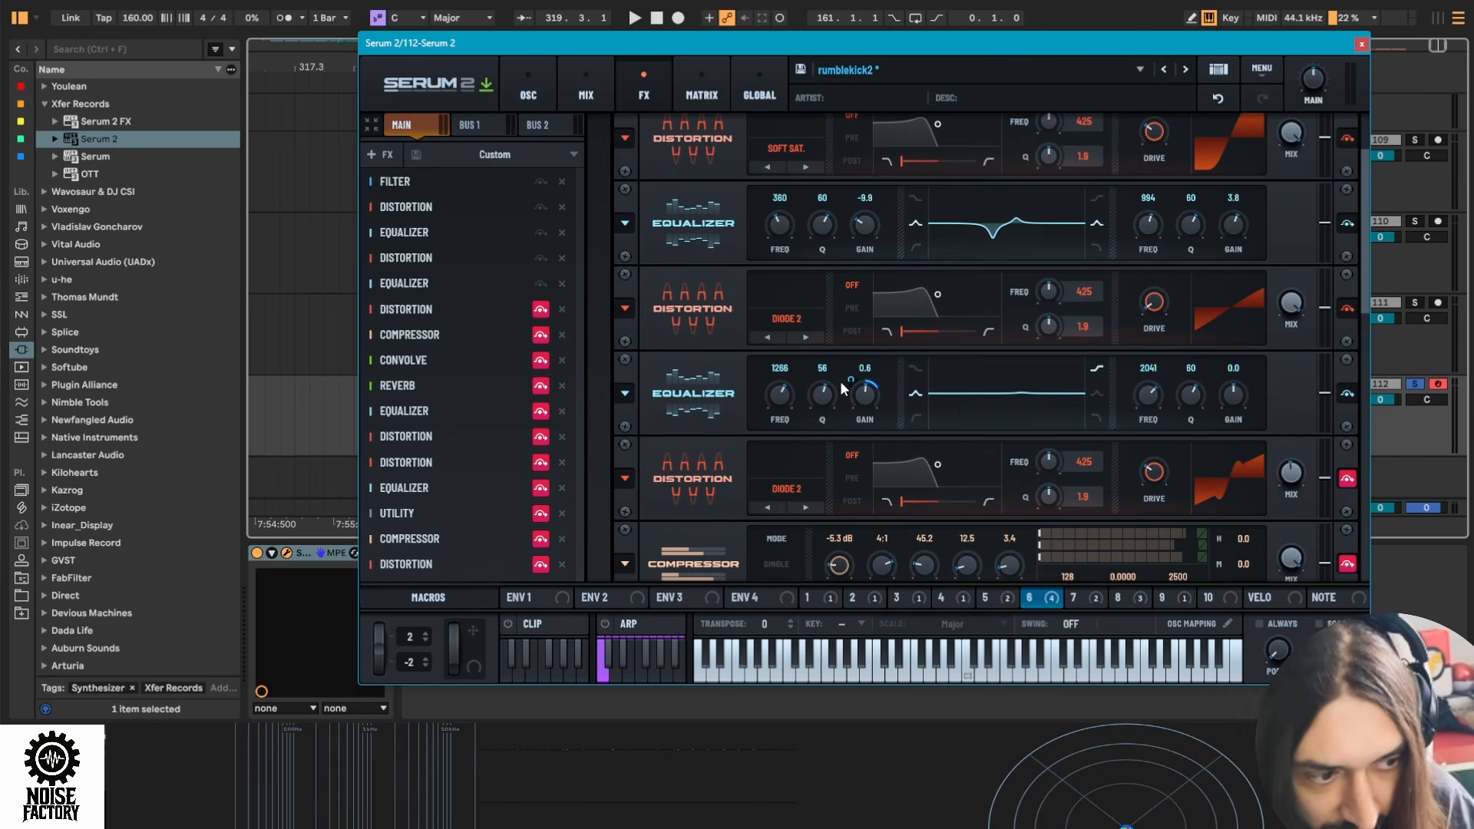
pyautogui.moveTo(873, 396)
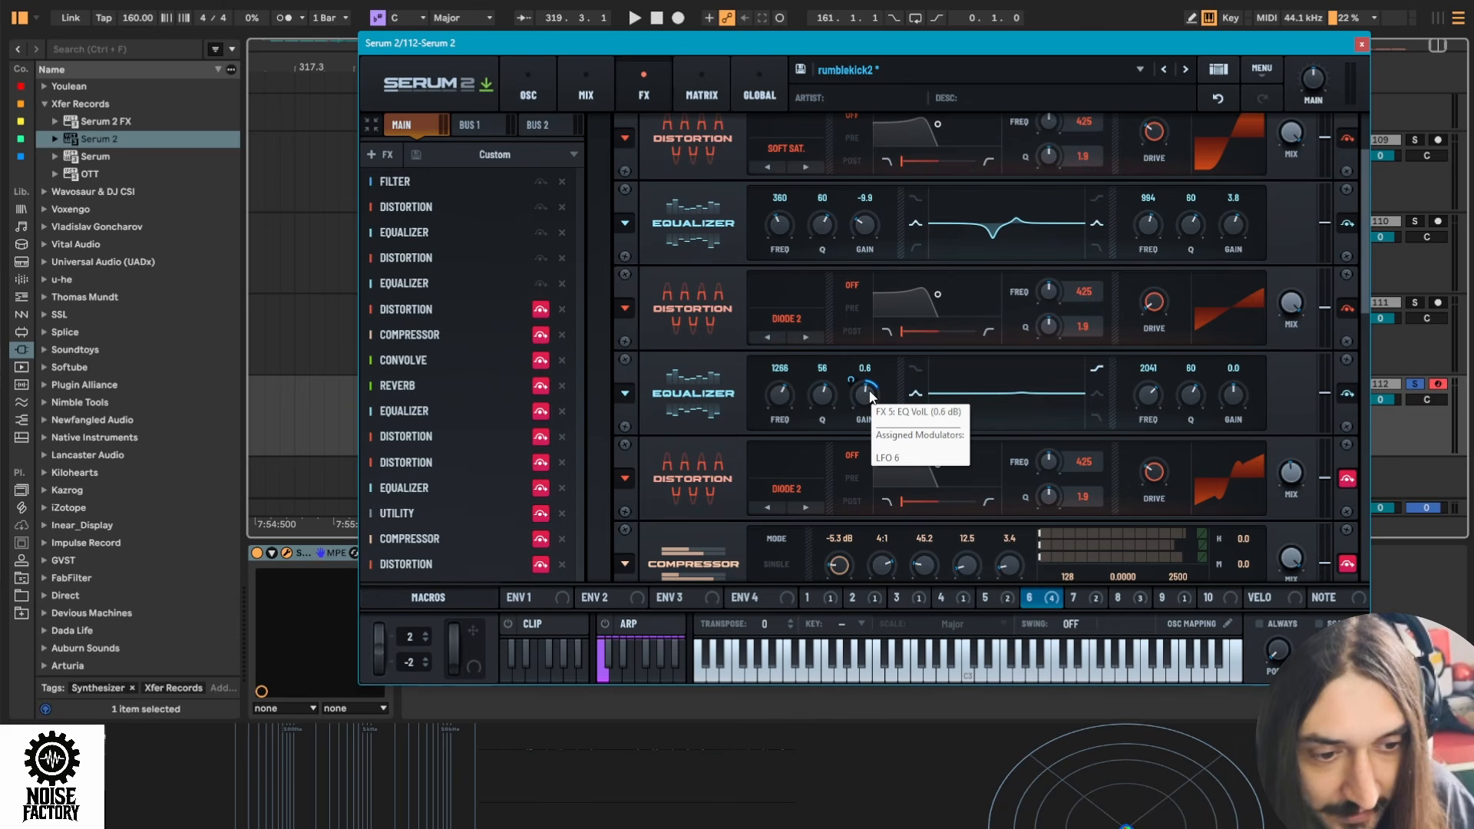
pyautogui.moveTo(833, 382)
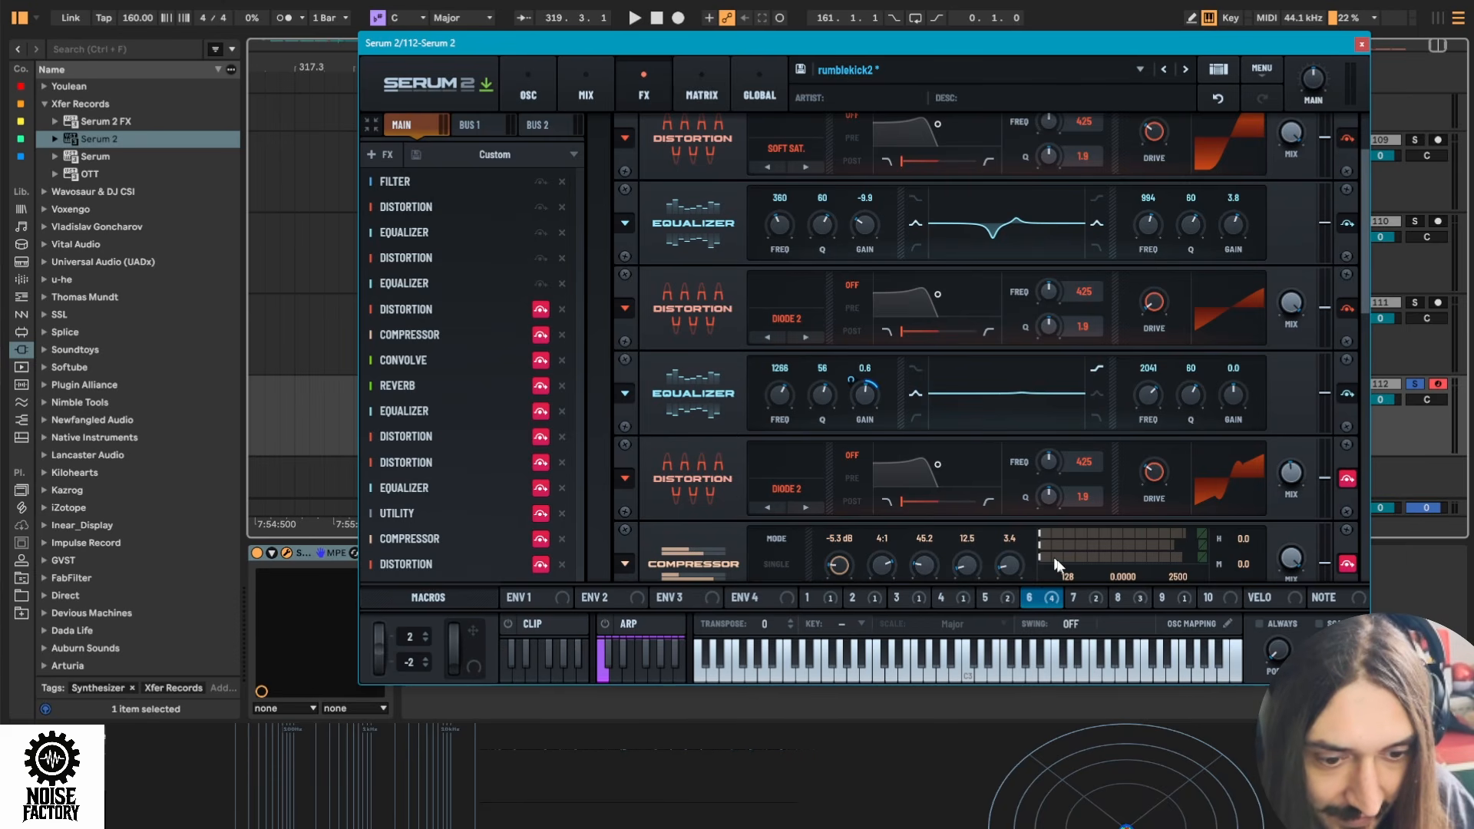
# Check LFO 6's curve, then enable the third distortion in the Main chain and play the clip
pyautogui.click(378, 126)
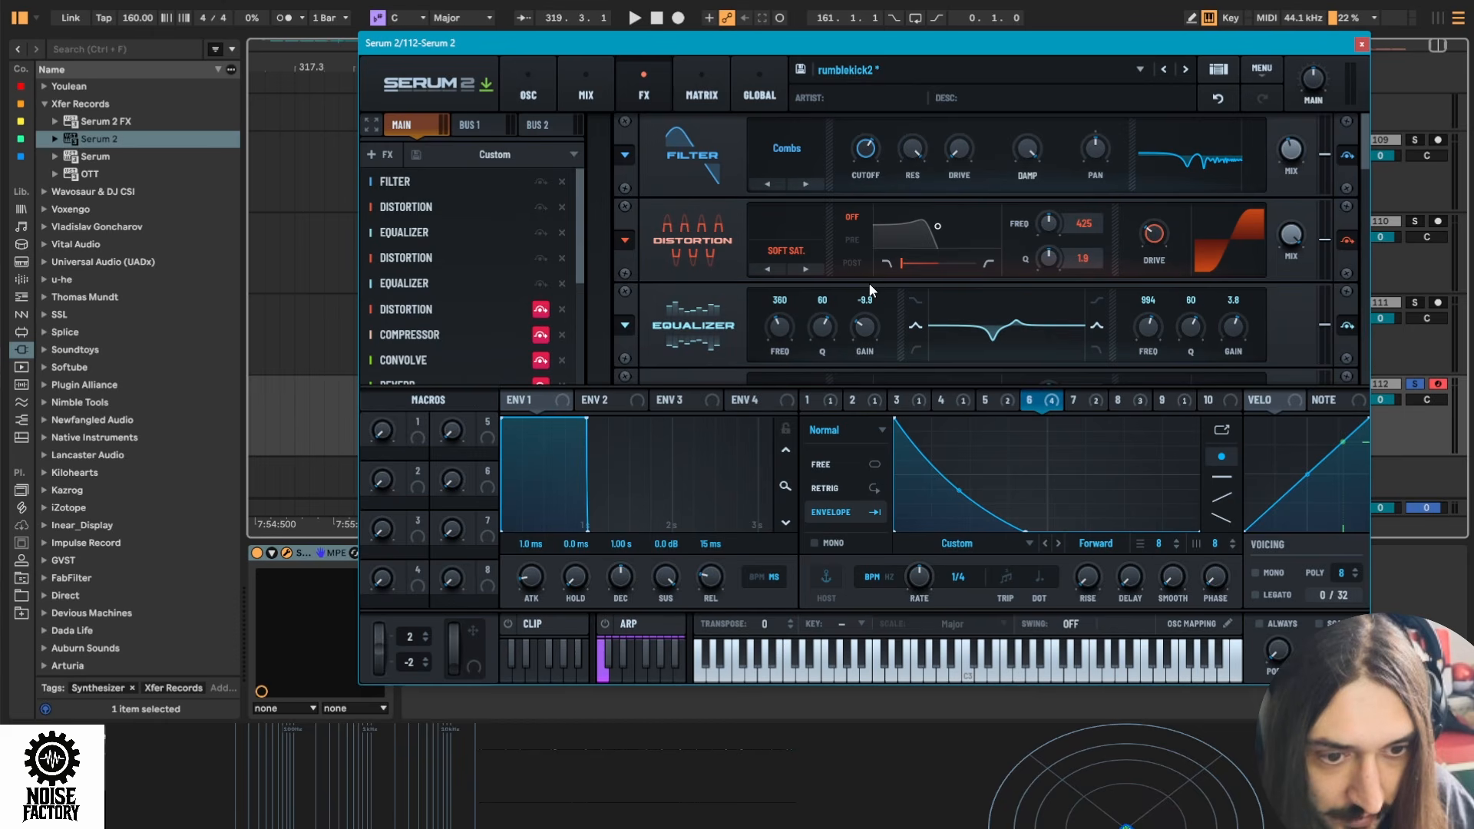
pyautogui.scroll(-2, 870, 290)
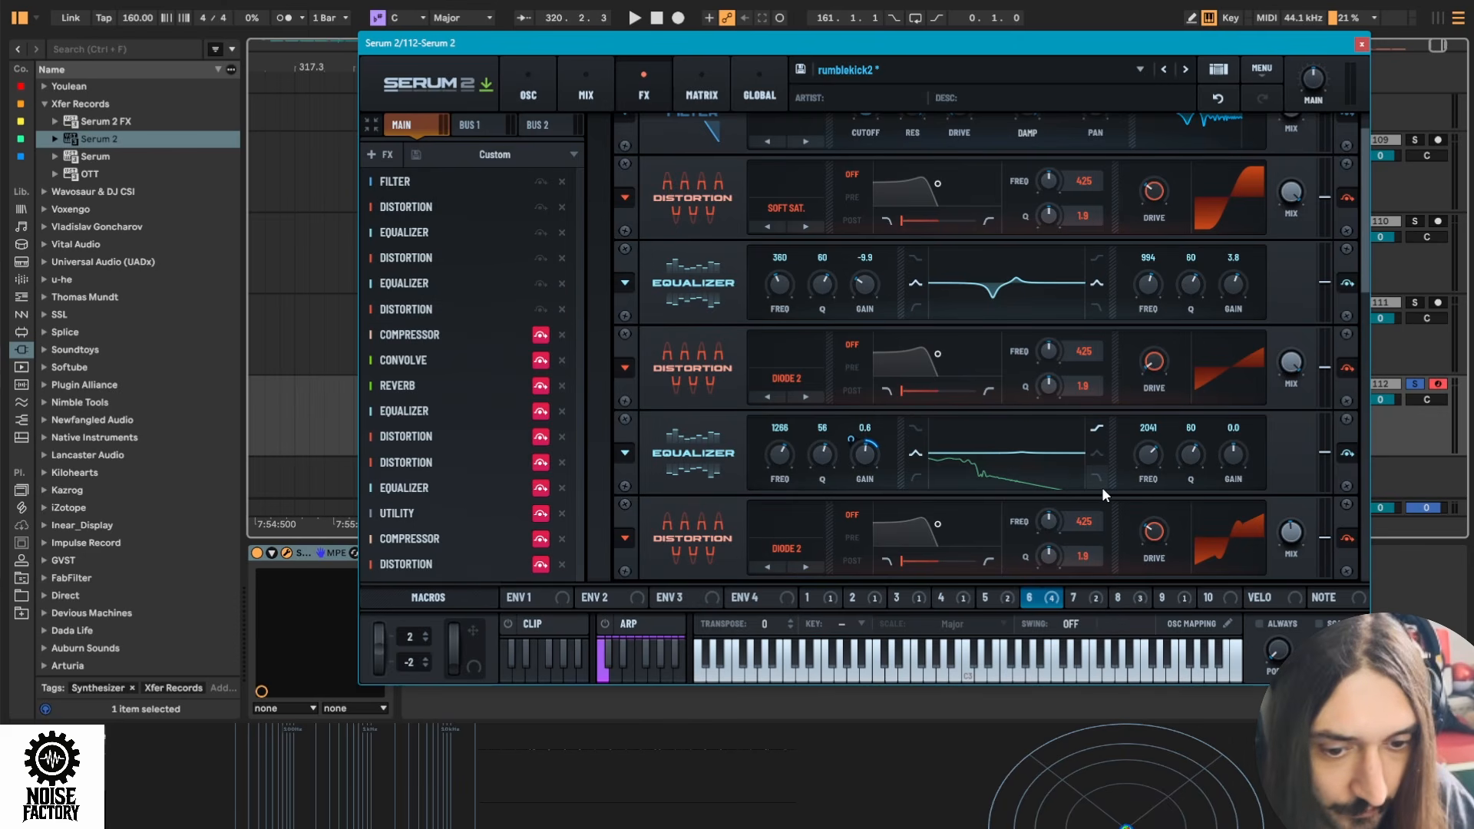
pyautogui.press('space')
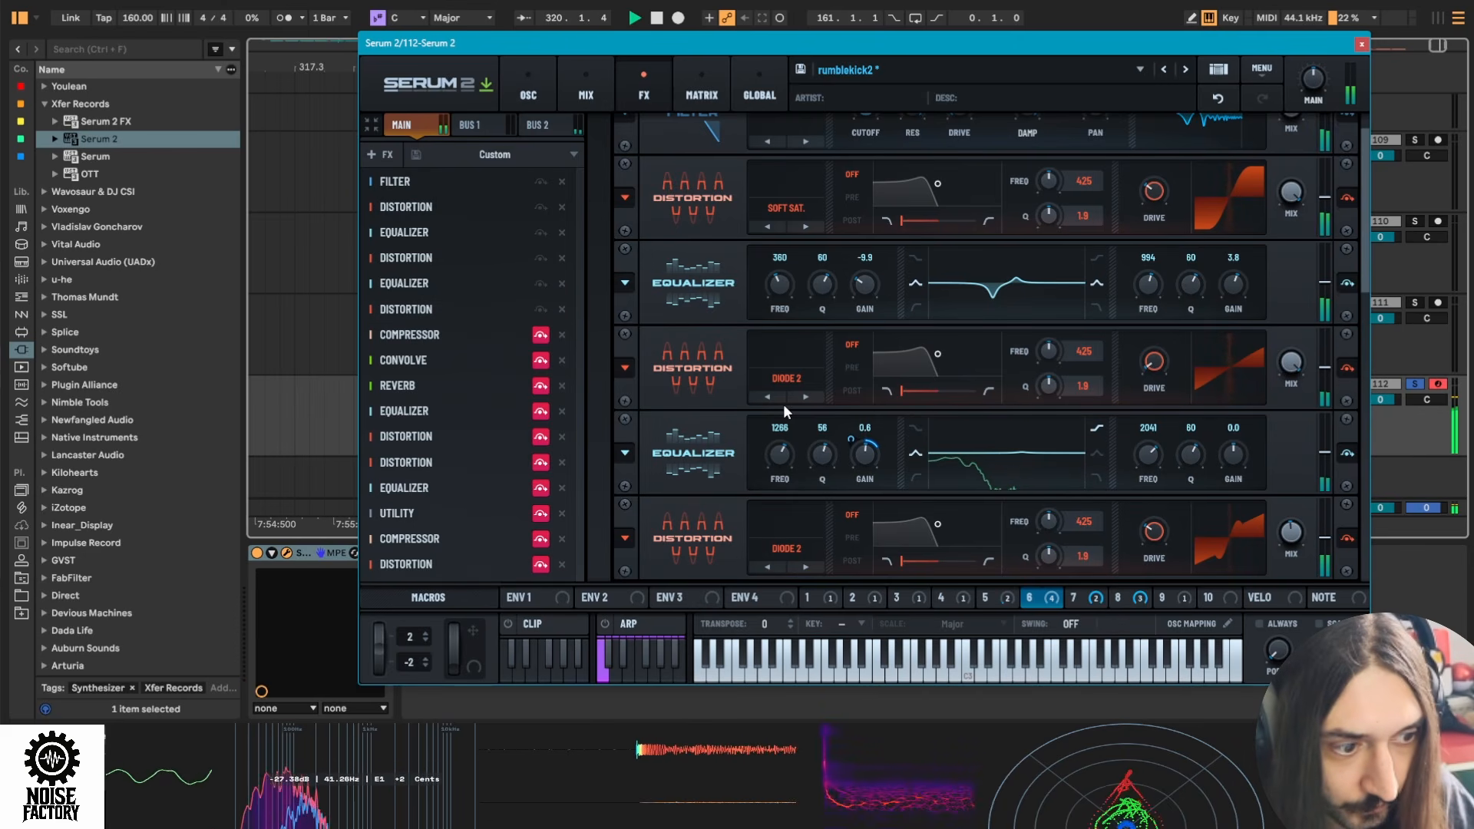
# Enable the first compressor in the Main effects chain and play the clip
pyautogui.click(541, 335)
pyautogui.press('space')
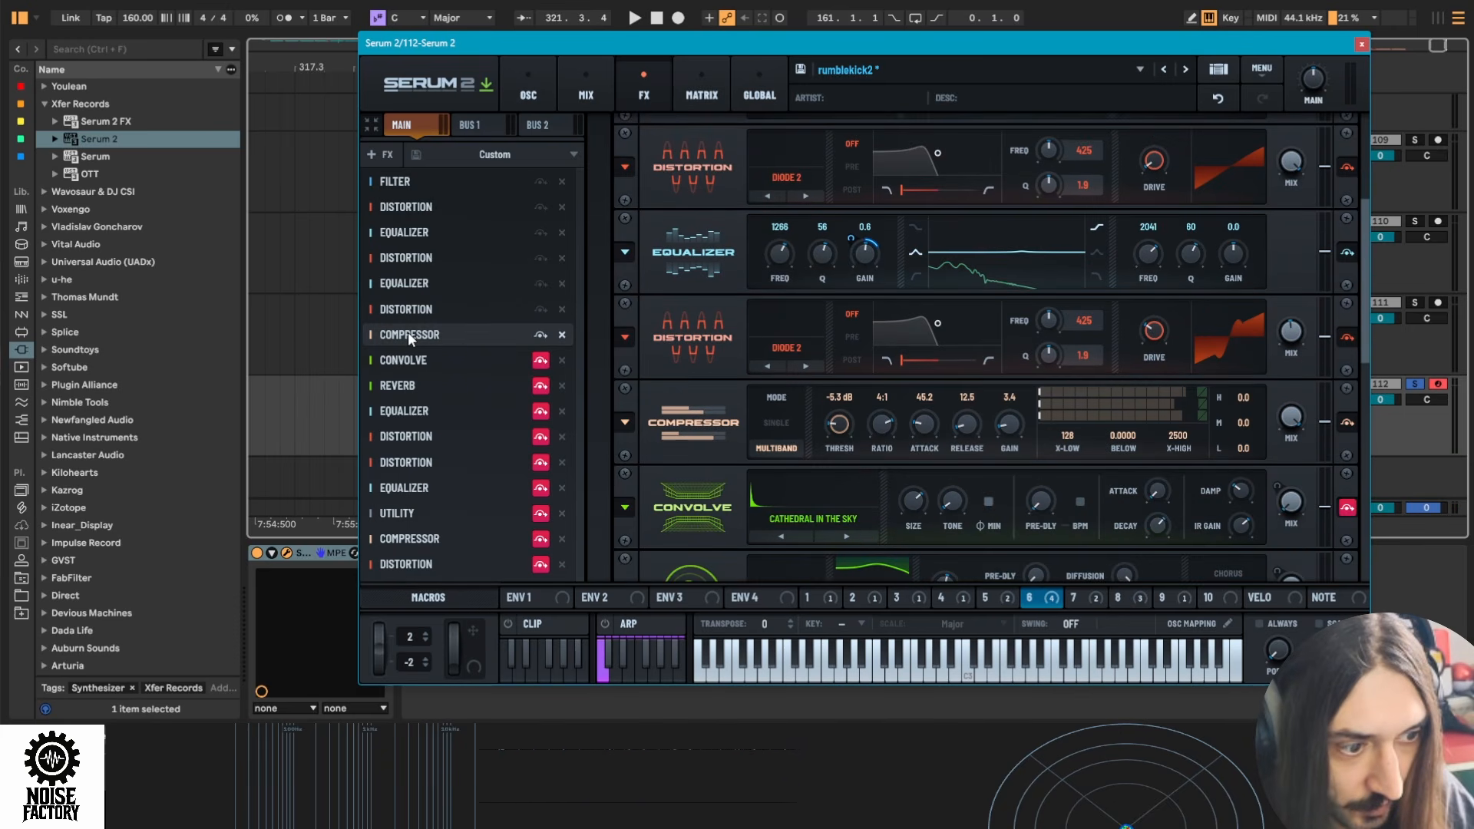
pyautogui.press('space')
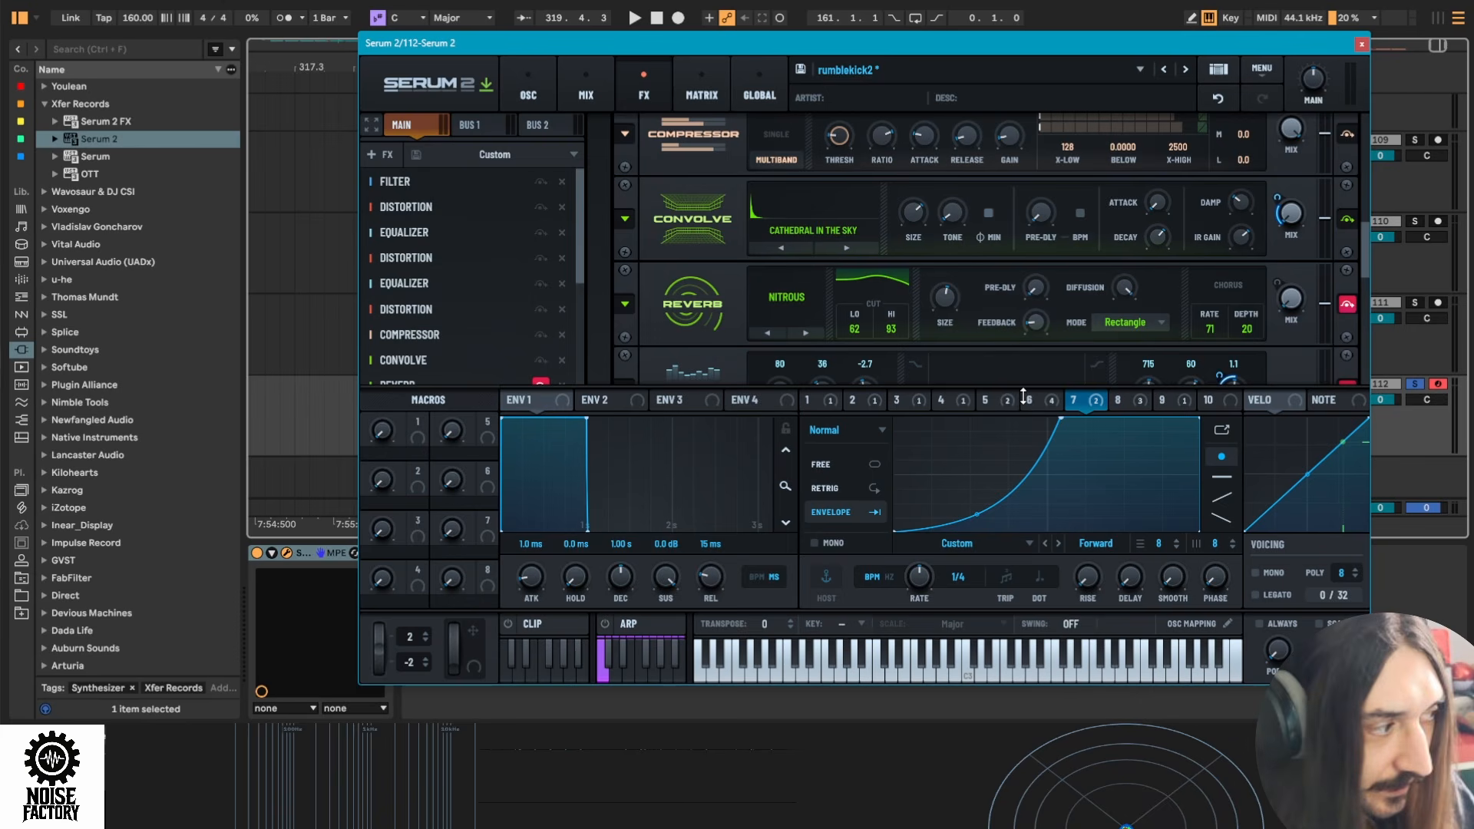
# Enable the Convolve and Reverb effects in the Main chain, playing the clip with each
pyautogui.press('space')
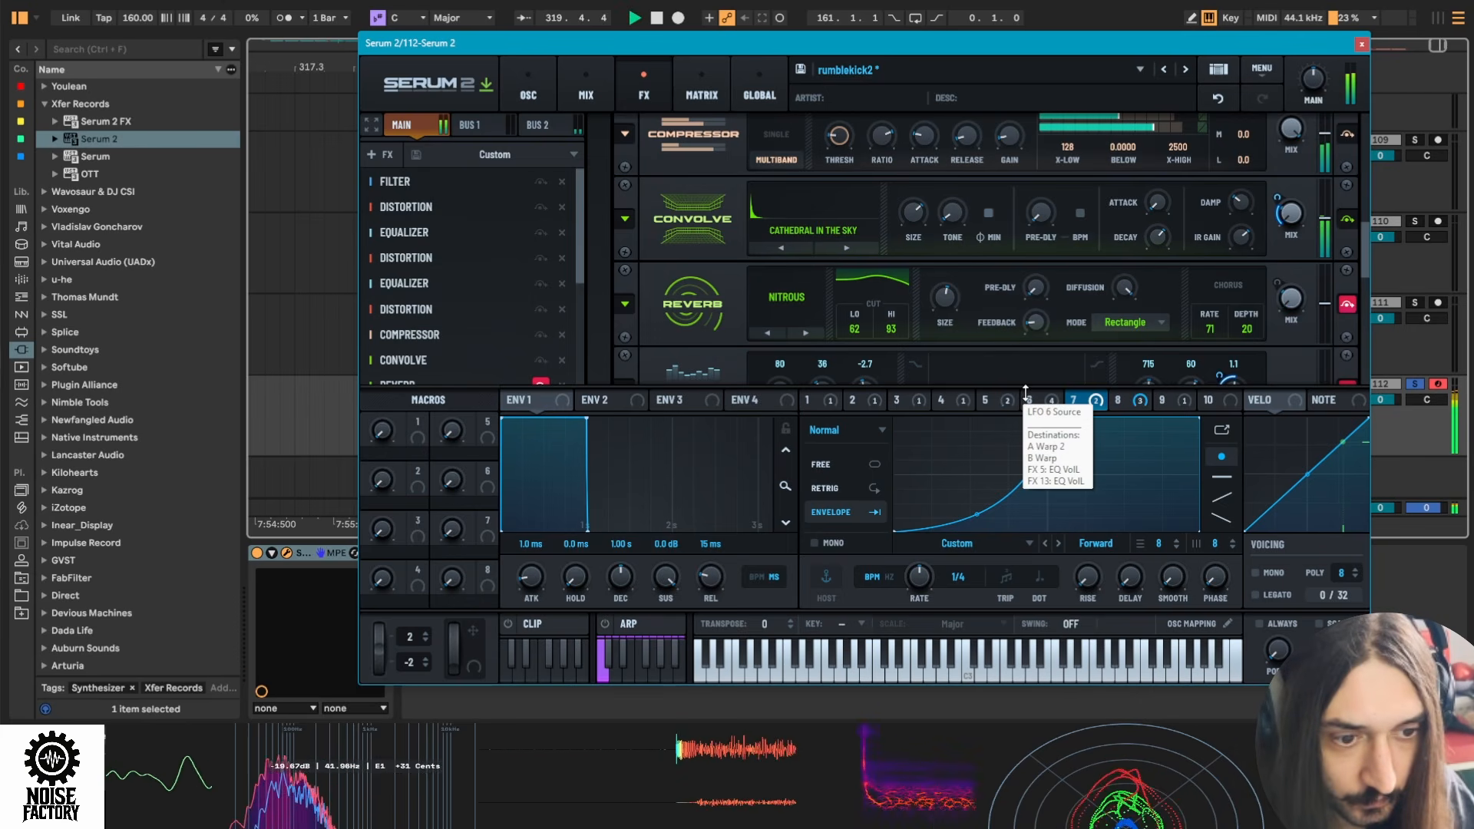
pyautogui.press('space')
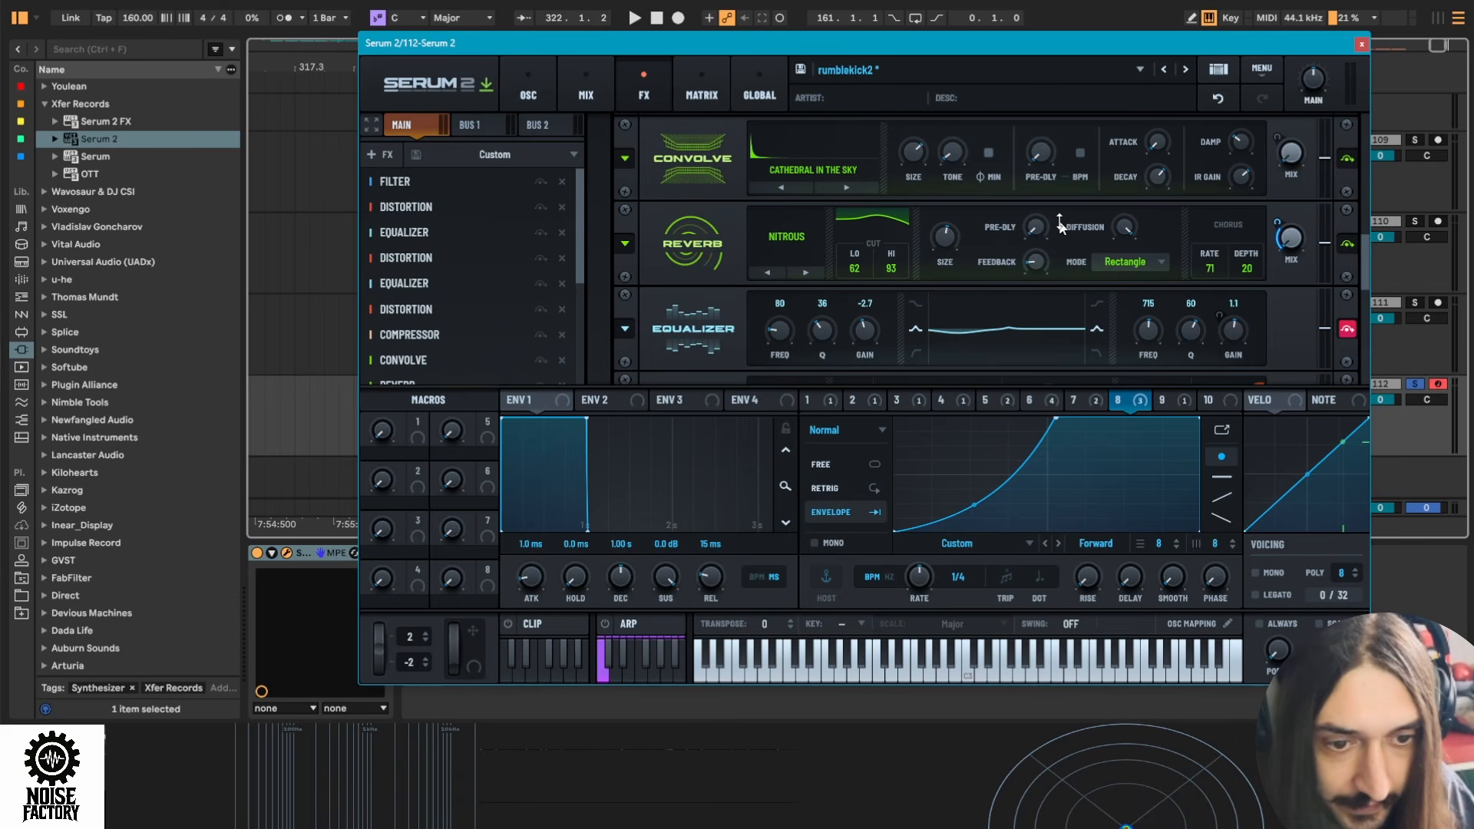
pyautogui.press('space')
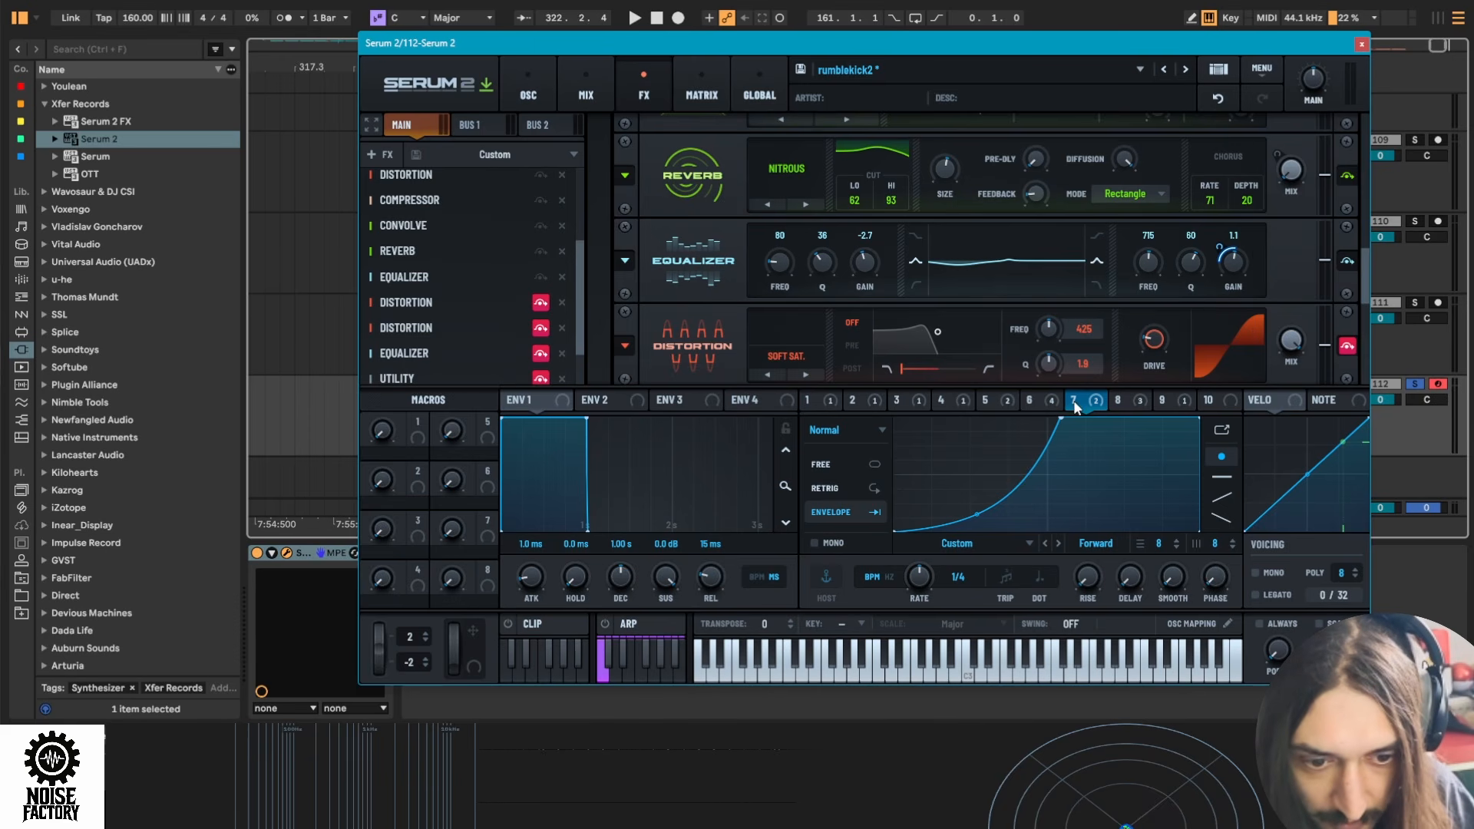
# Enable the equalizer after the reverb and the Soft Sat. distortion following it, playing the clip with each
pyautogui.press('space')
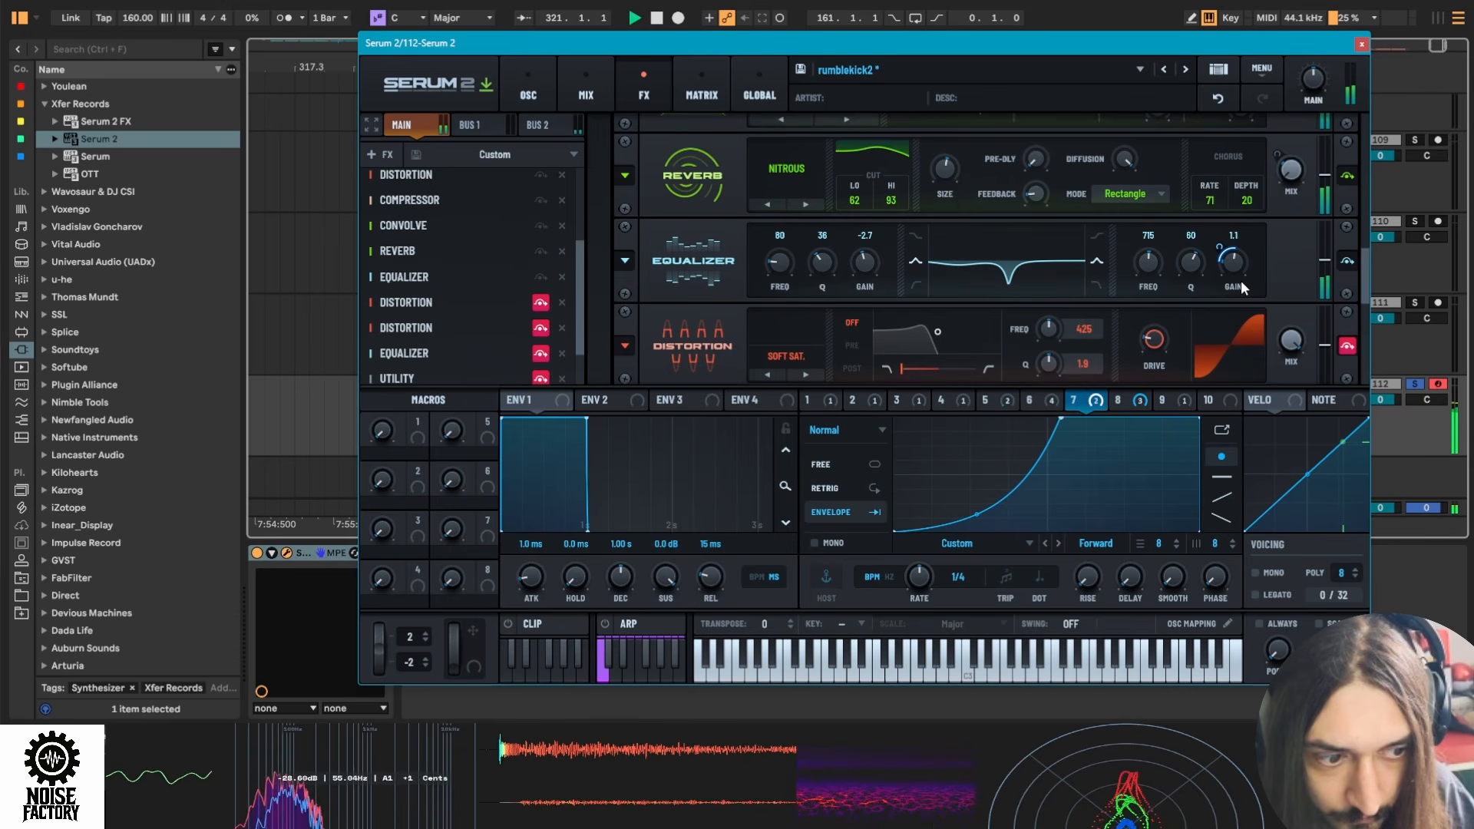
pyautogui.press('space')
pyautogui.scroll(-2, 1241, 279)
pyautogui.click(540, 303)
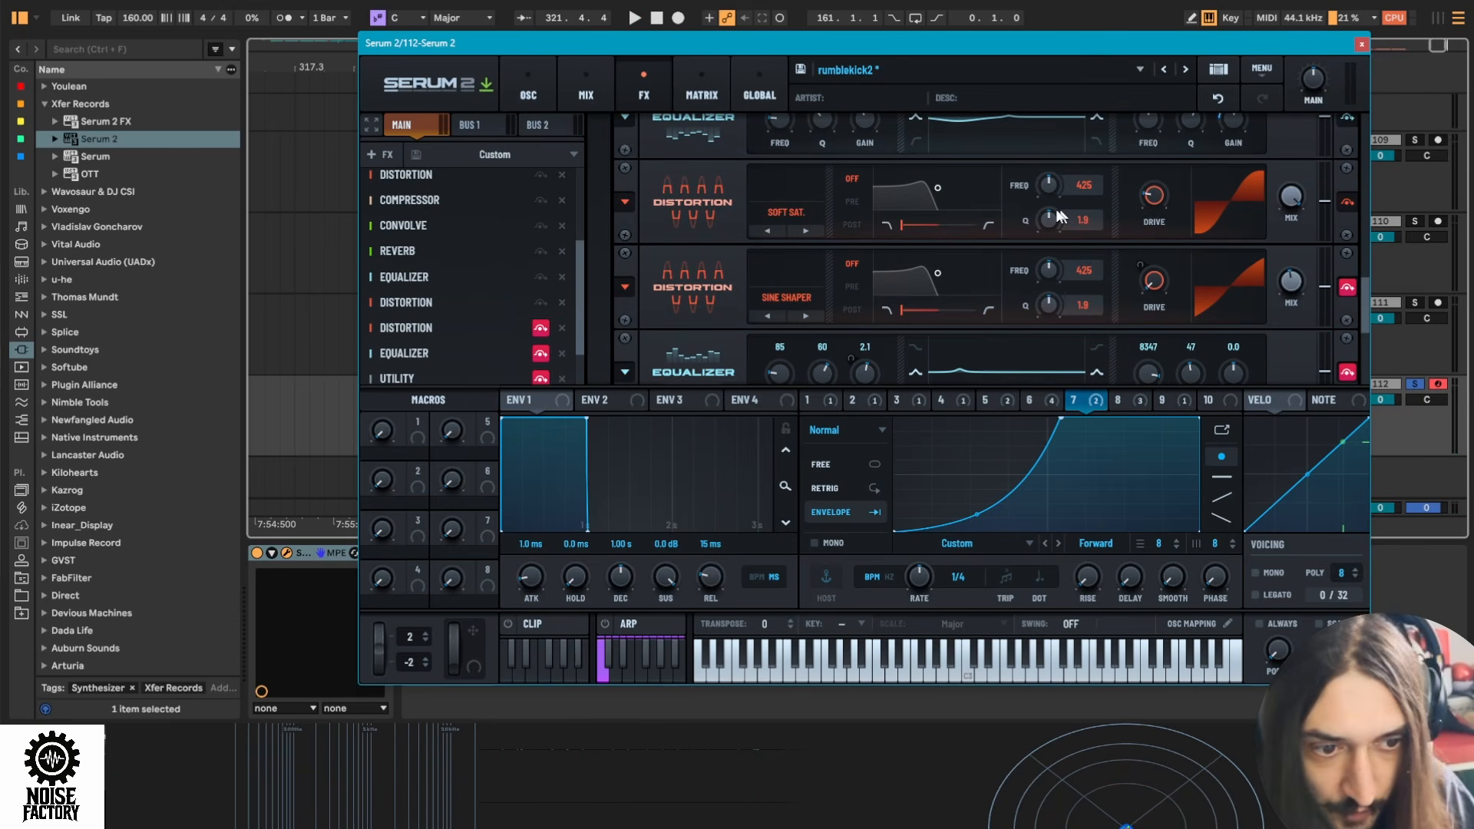
pyautogui.press('space')
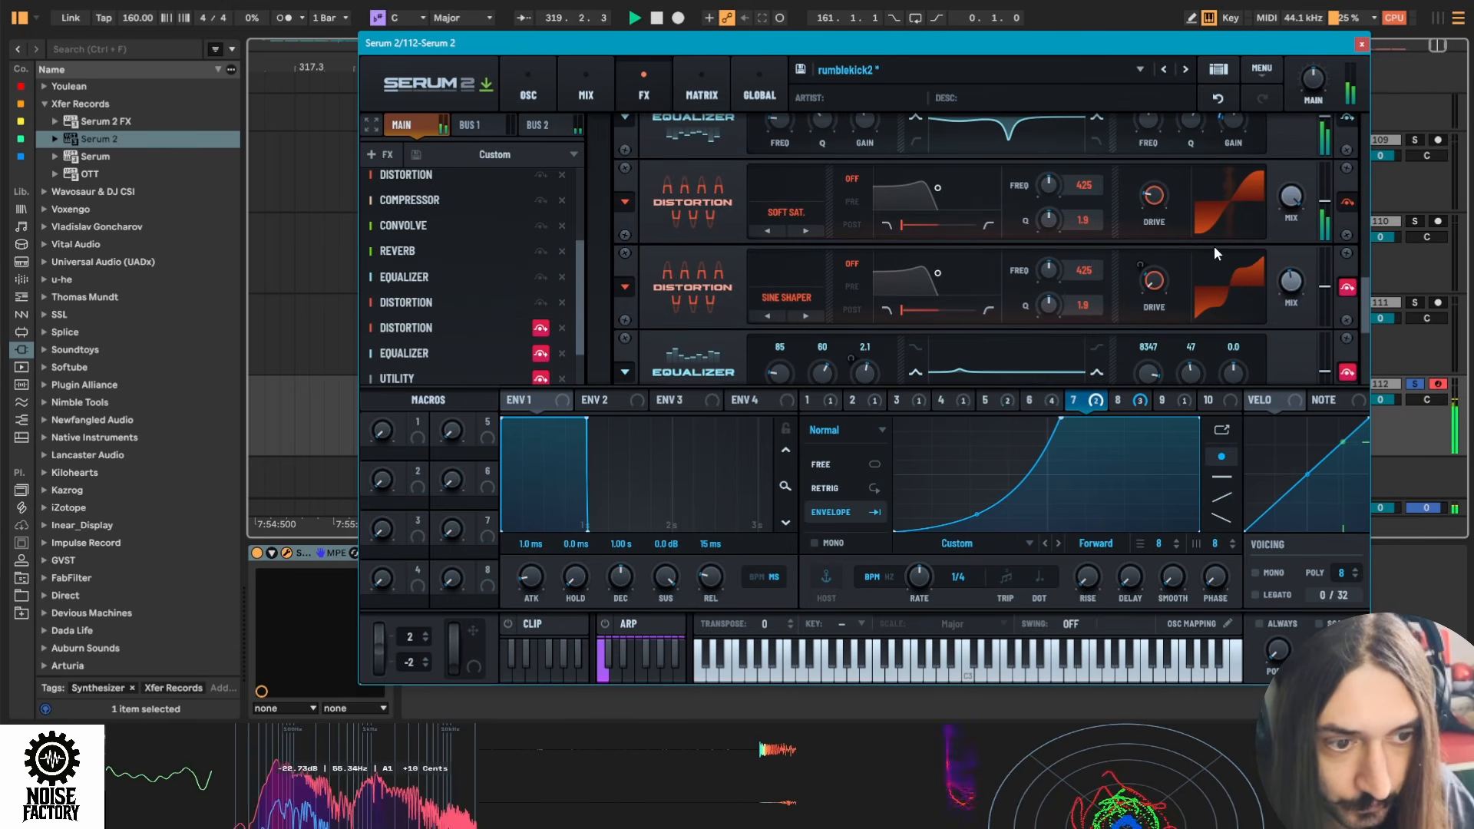
# Enable the Sine Shaper distortion in the Main chain and check the LFO 8 curve
pyautogui.click(1348, 286)
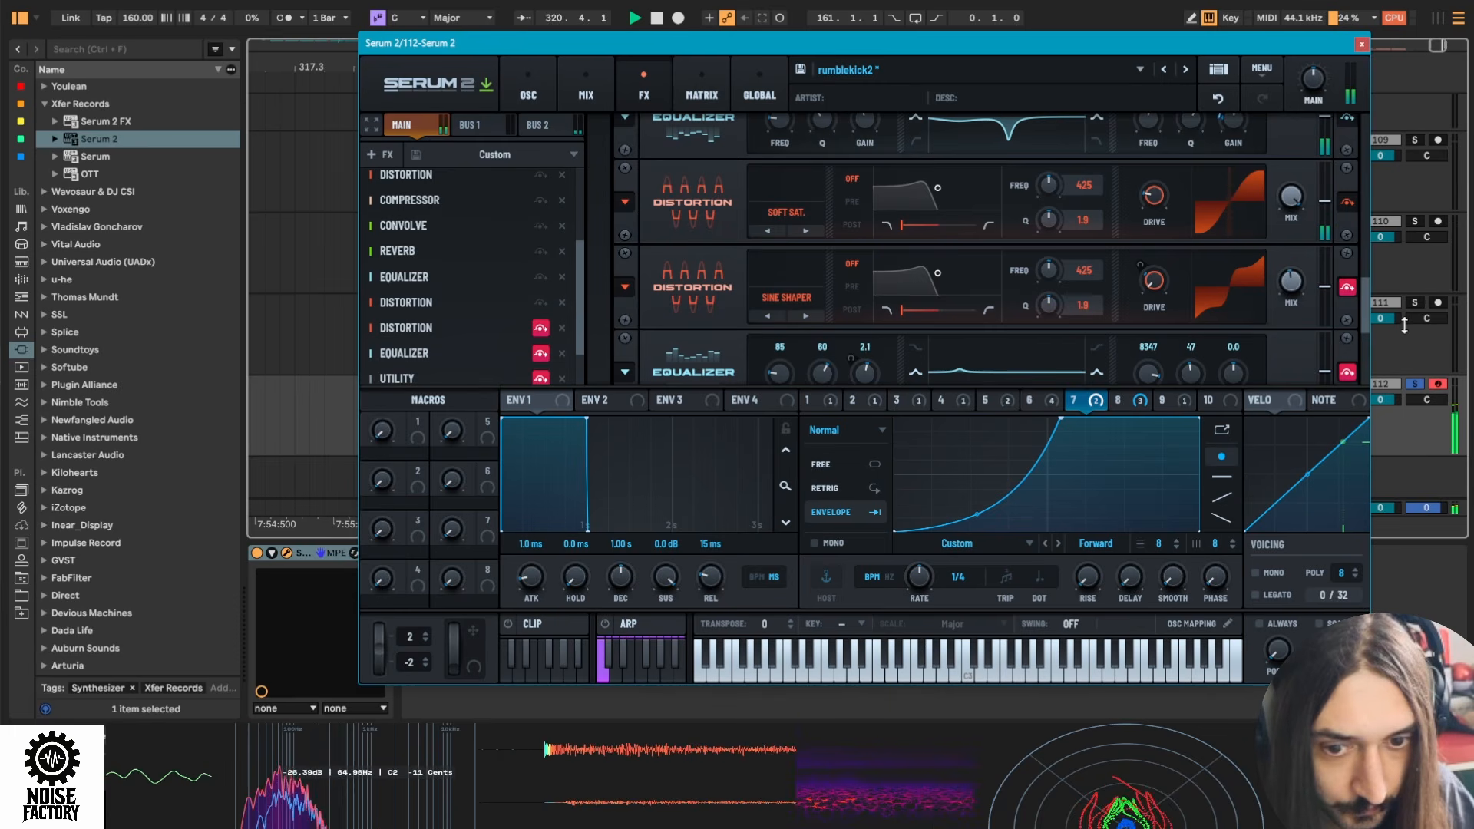
pyautogui.press('space')
pyautogui.click(1136, 403)
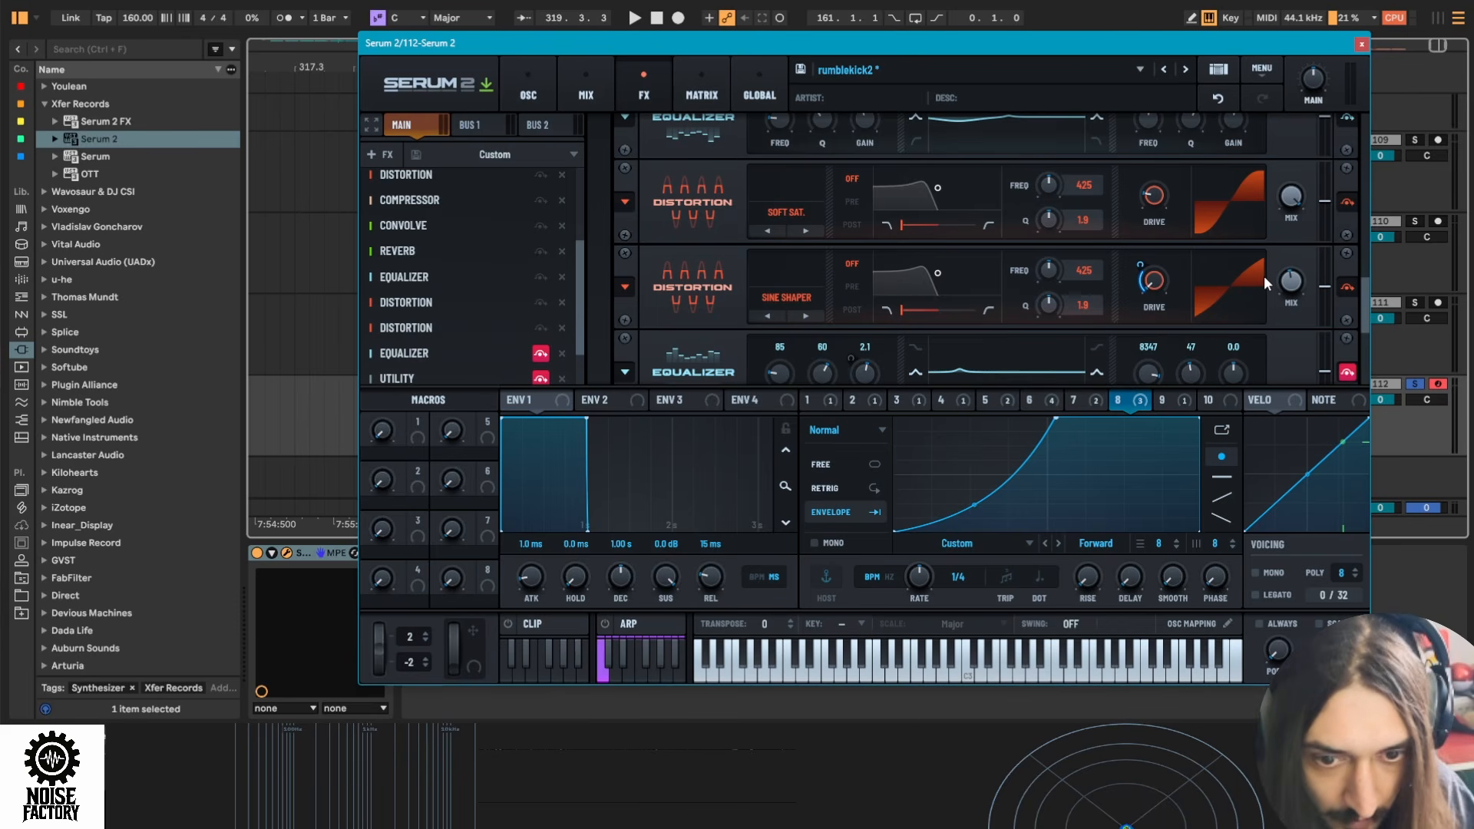
pyautogui.moveTo(1296, 281)
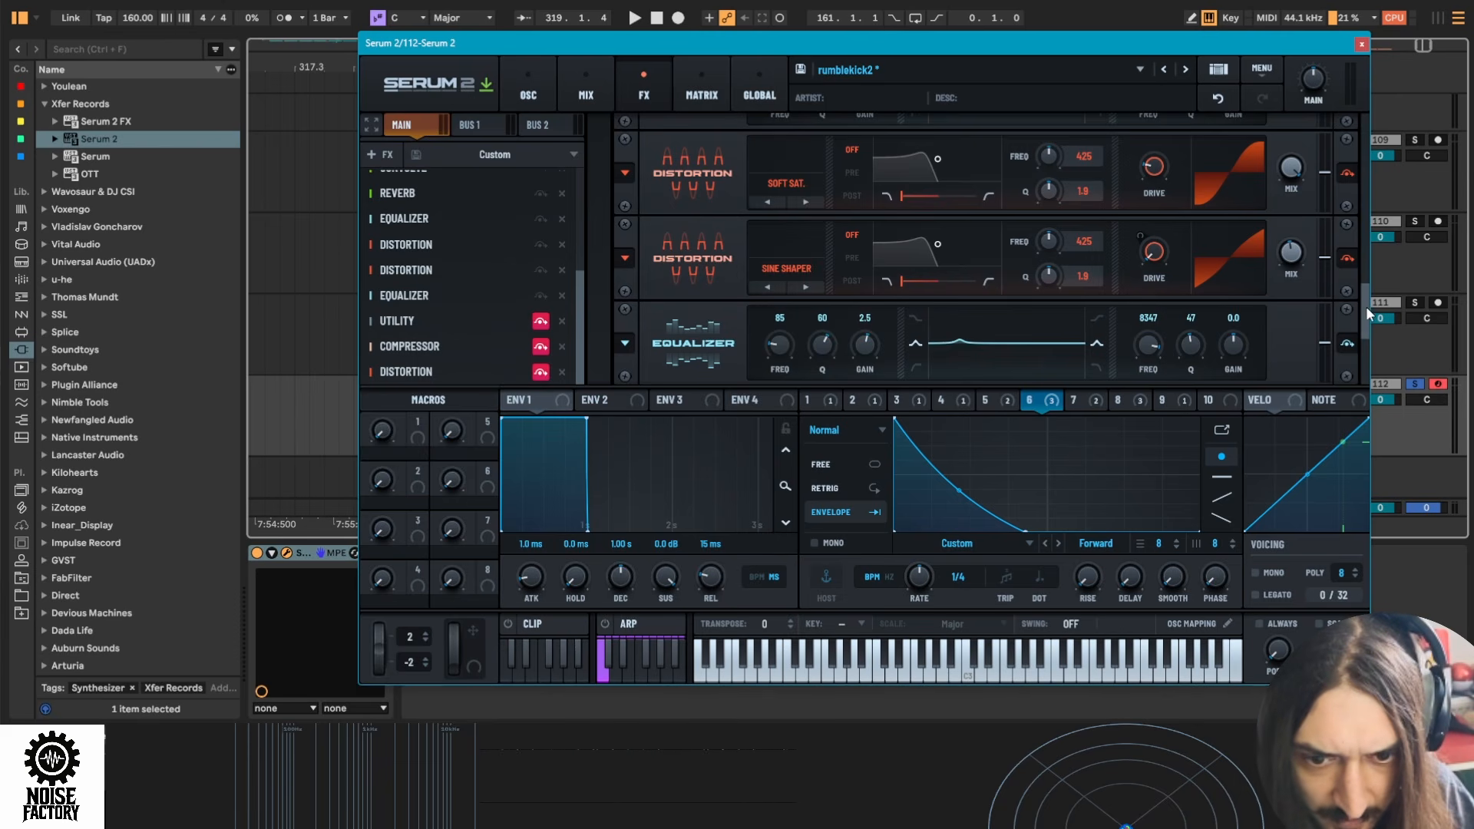
# Enable the Utility effect in the Main chain and play the clip
pyautogui.scroll(-3, 1366, 306)
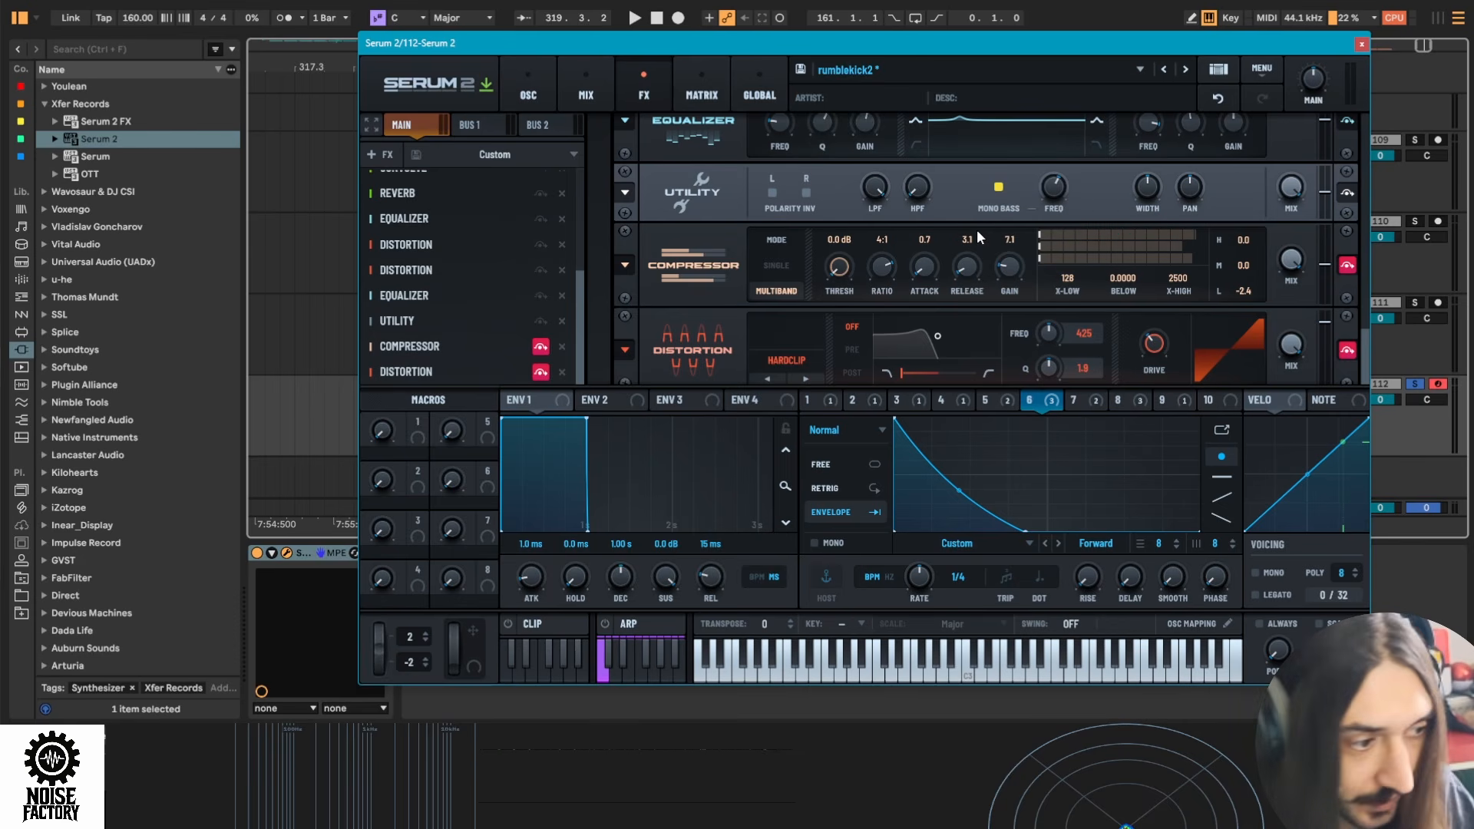
pyautogui.press('space')
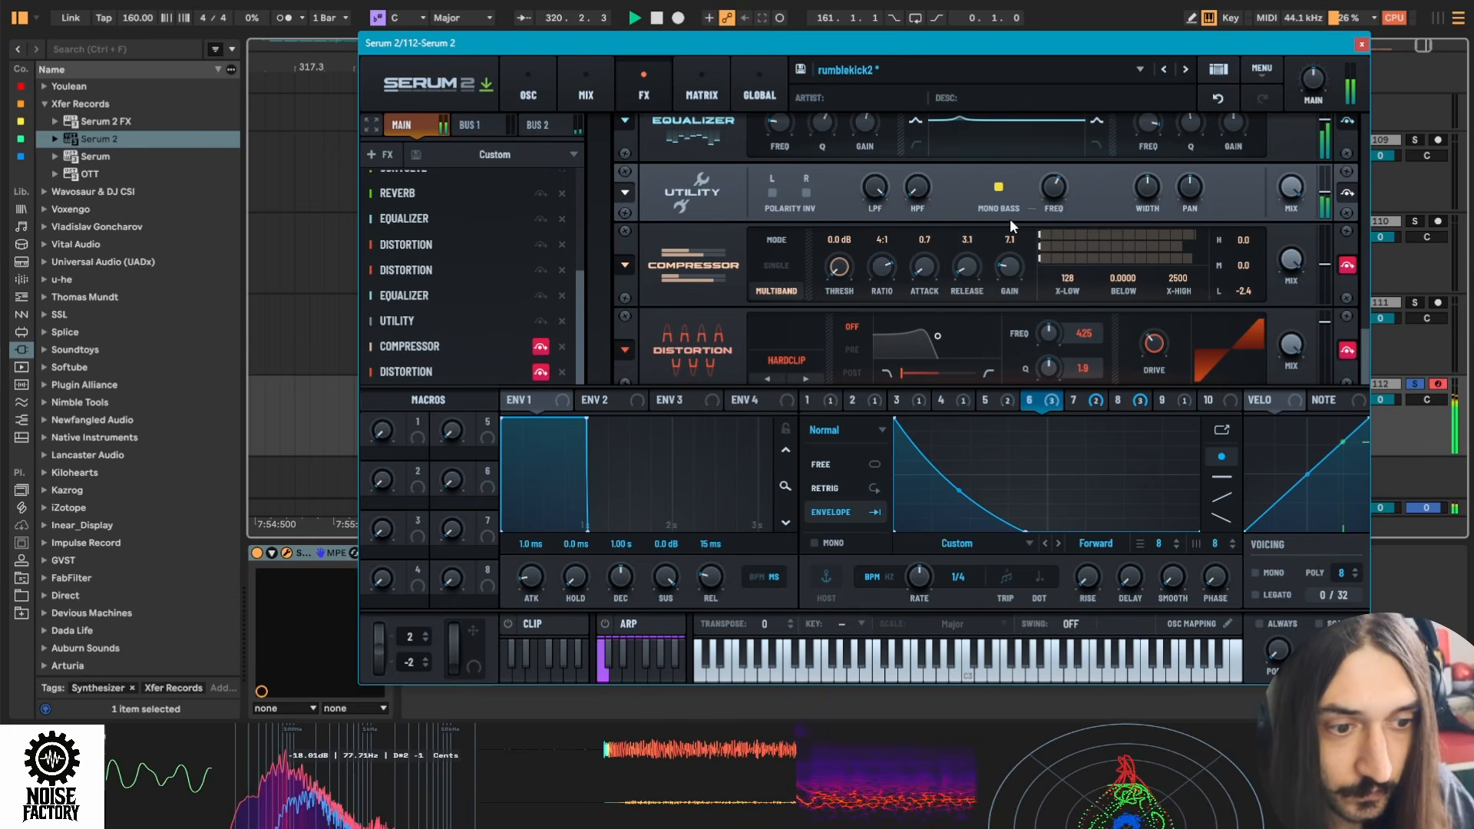
pyautogui.press('space')
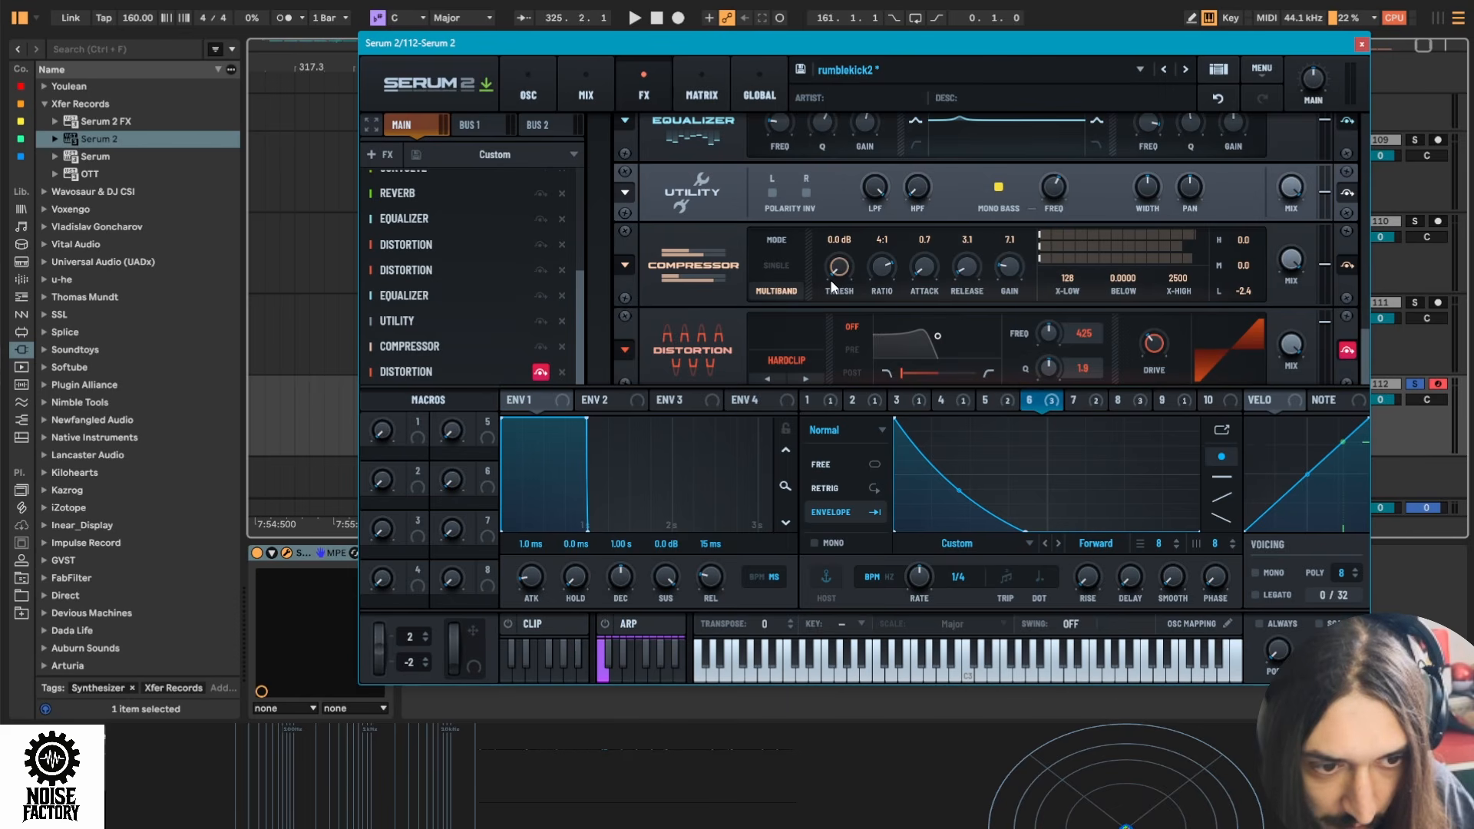
# Enable the last compressor and the Hardclip distortion, playing the clip with each, and close the synth window
pyautogui.press('space')
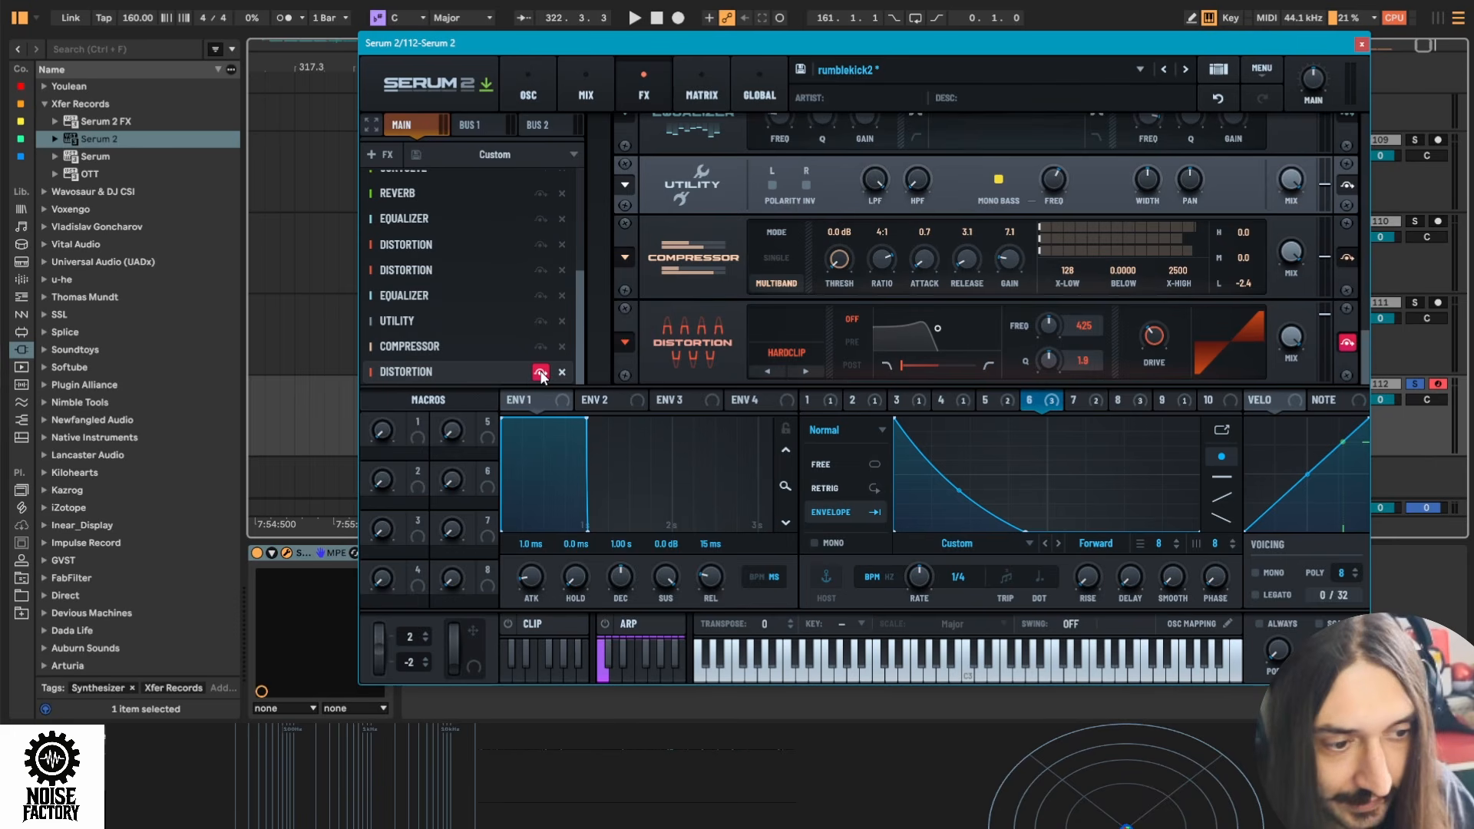
pyautogui.press('space')
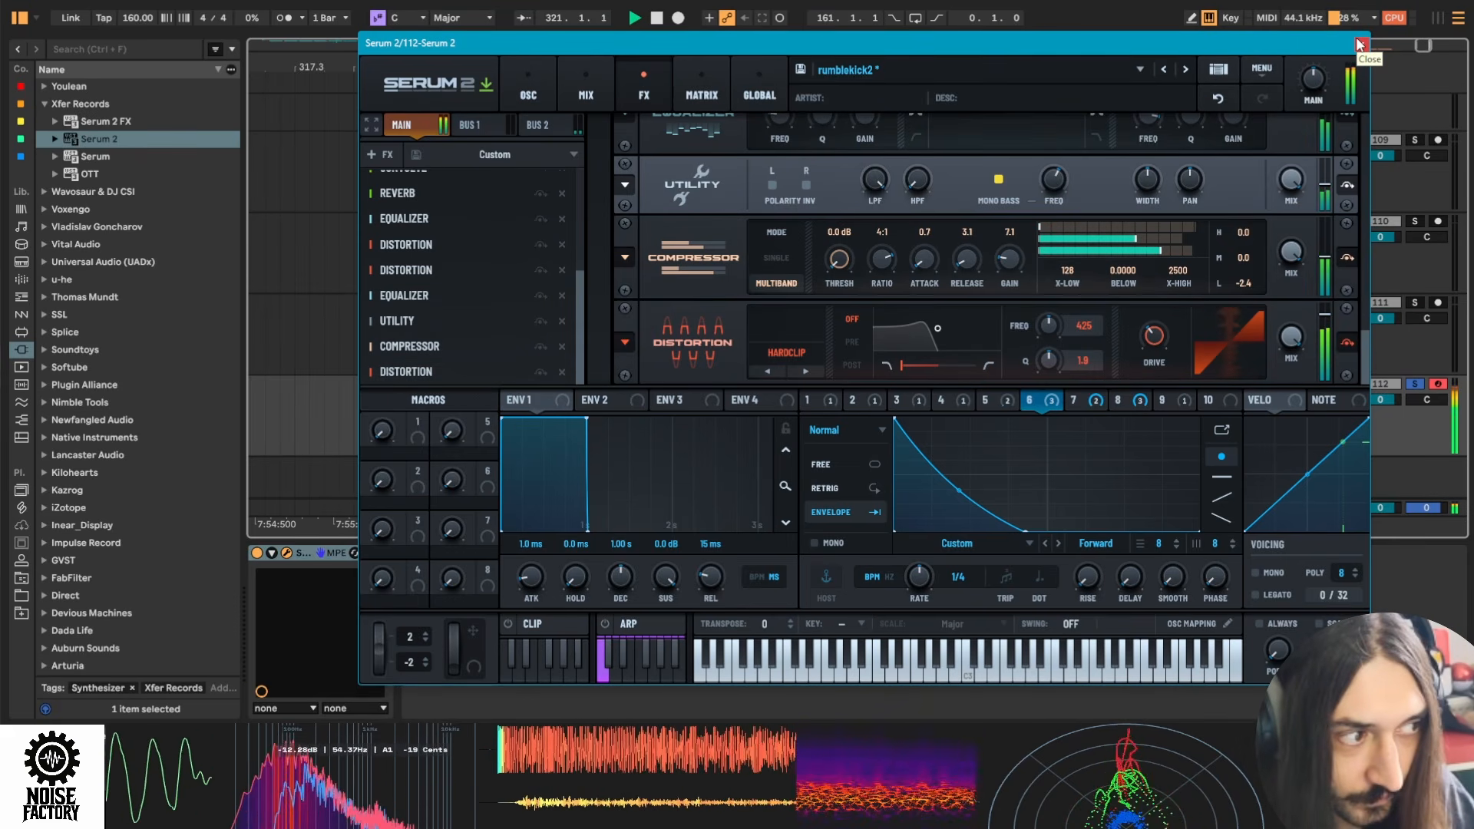
pyautogui.click(1361, 45)
pyautogui.press('space')
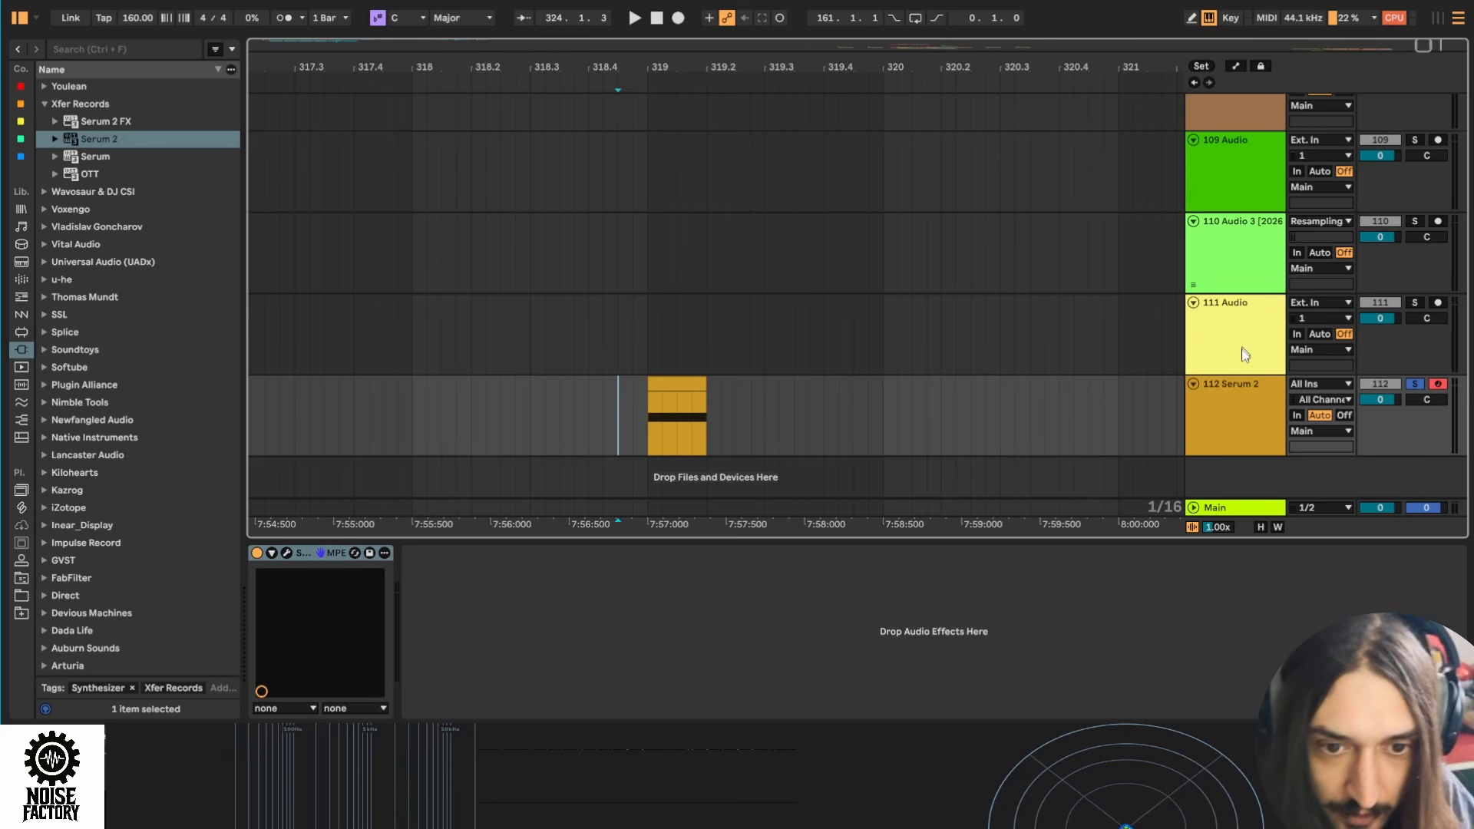
# Set the 111 Audio track's input to Resampling and place the insert marker just before the Serum 2 clip
pyautogui.click(1298, 286)
pyautogui.click(1314, 304)
pyautogui.click(622, 352)
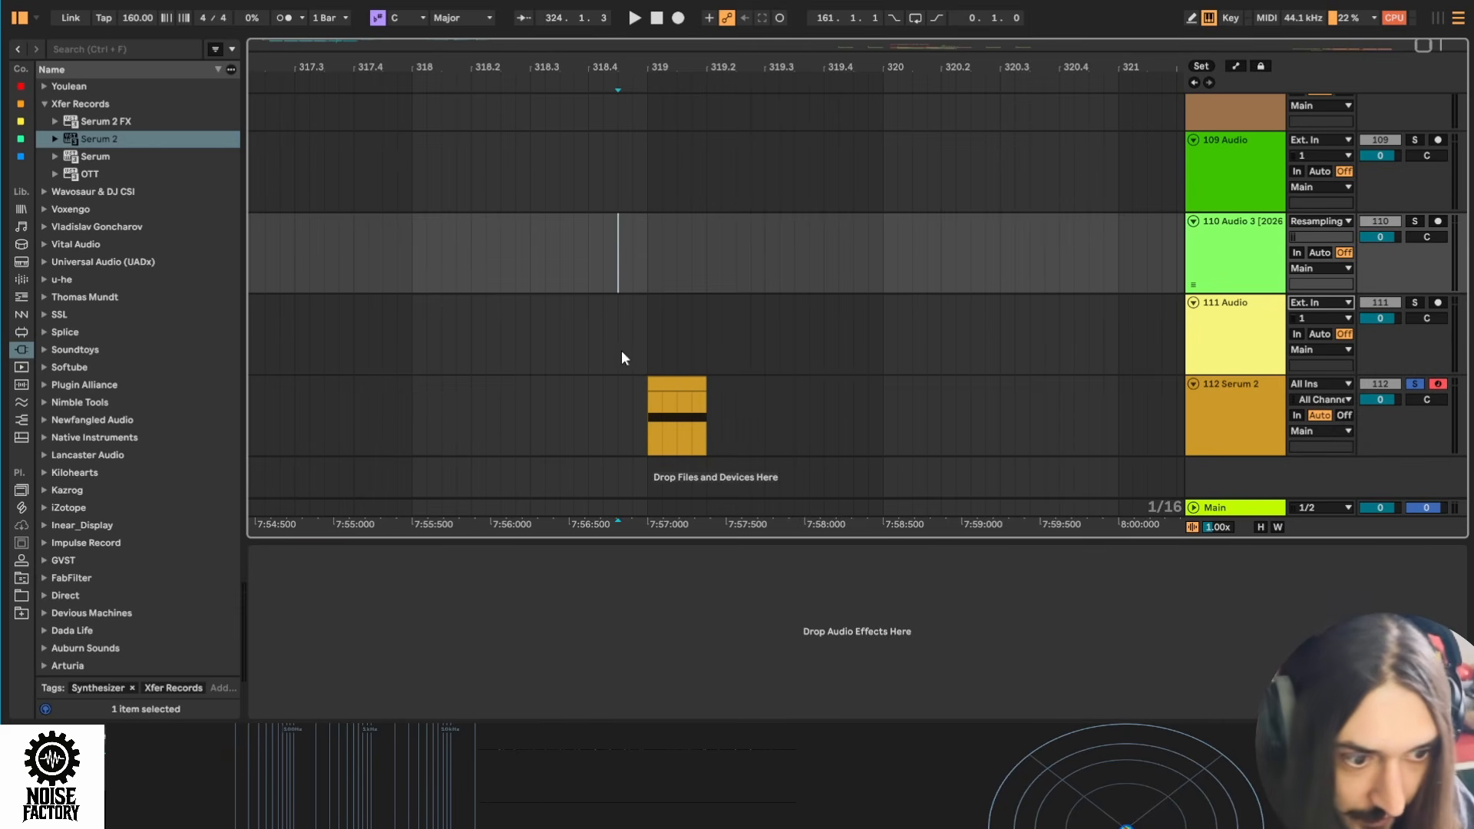
pyautogui.click(630, 350)
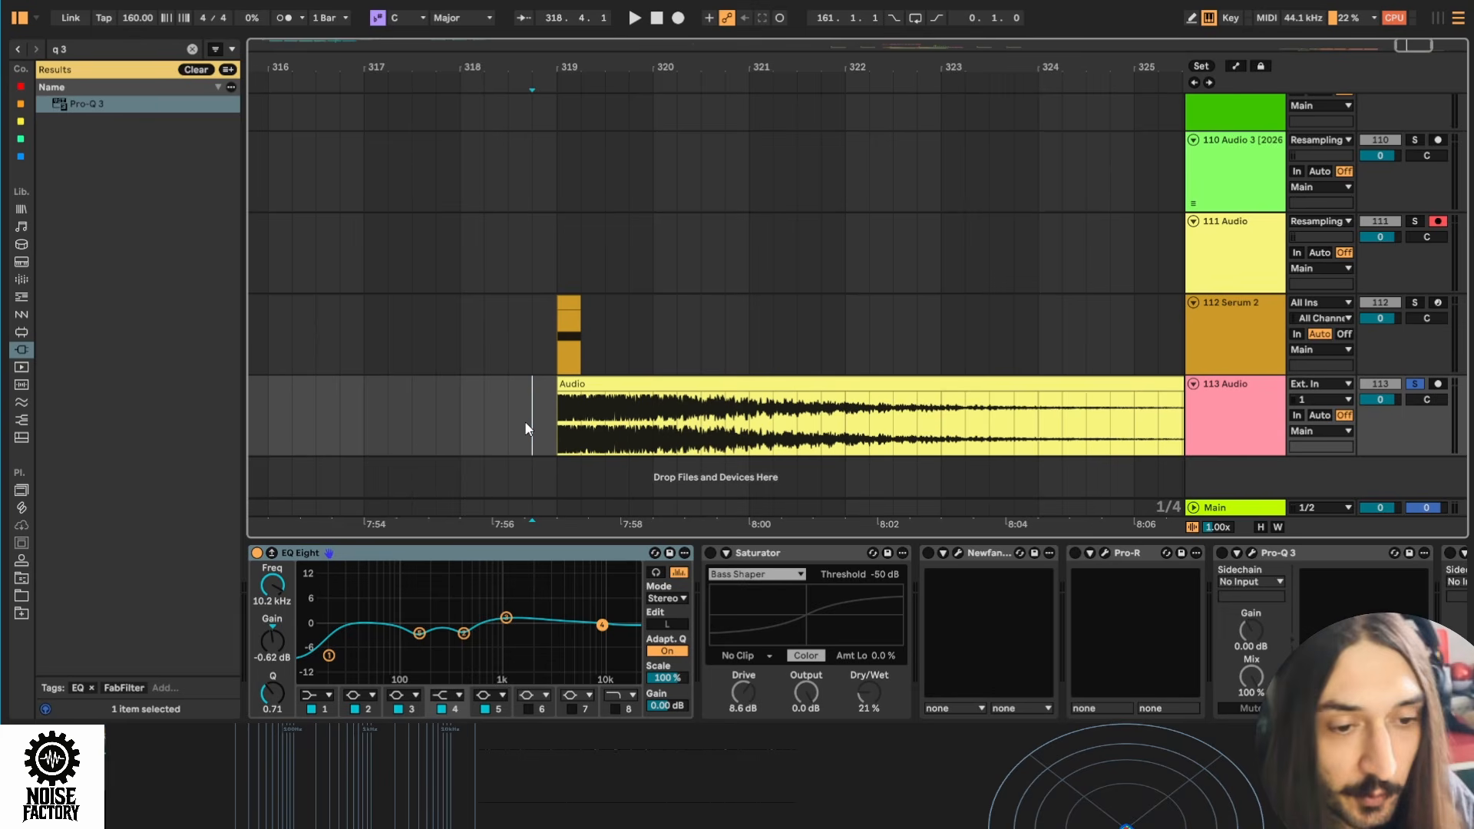
# Play the resampled clip on the 113 Audio track with only EQ Eight active
pyautogui.click(377, 556)
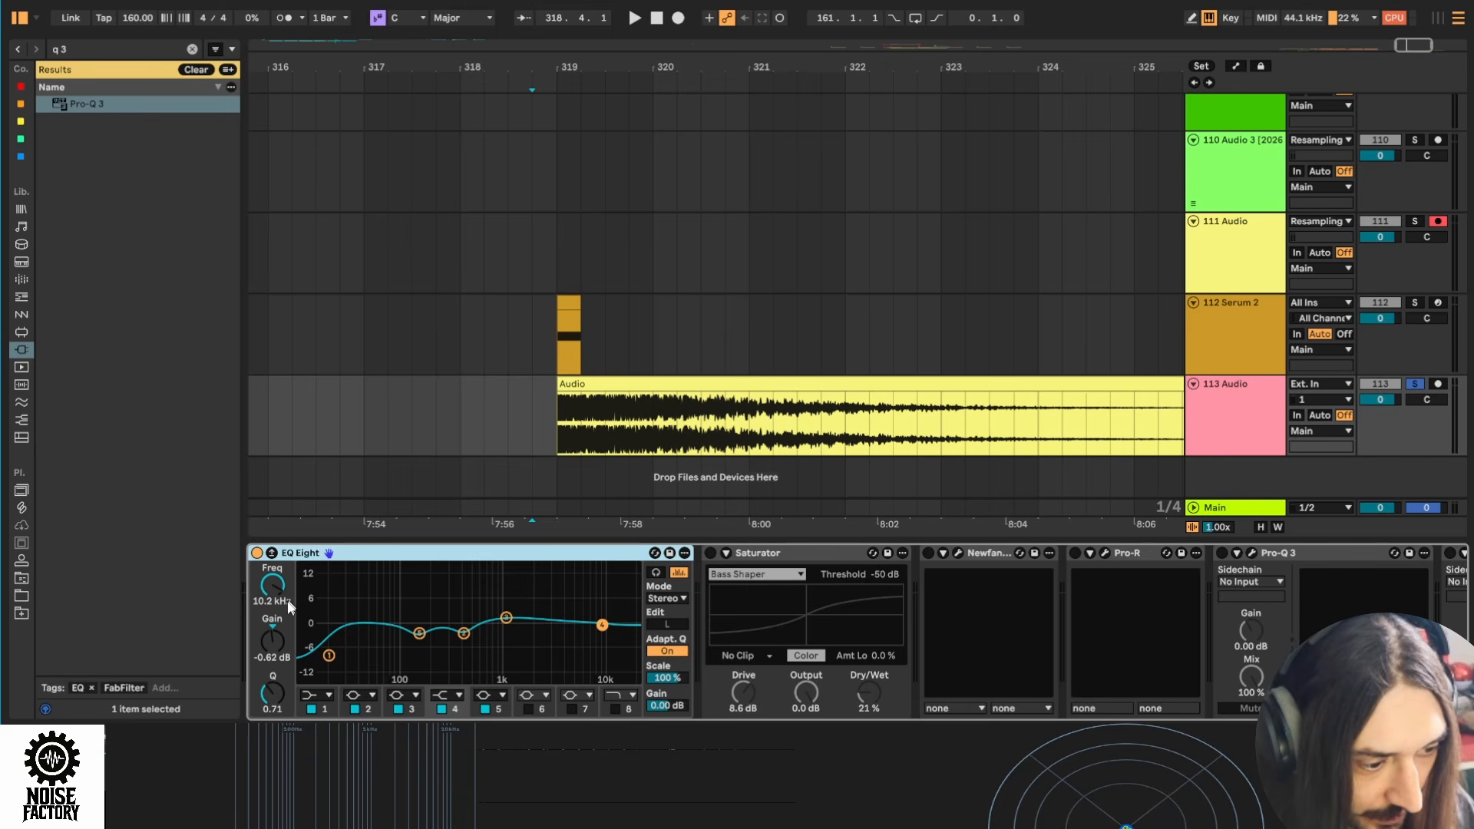
pyautogui.click(580, 378)
pyautogui.click(460, 415)
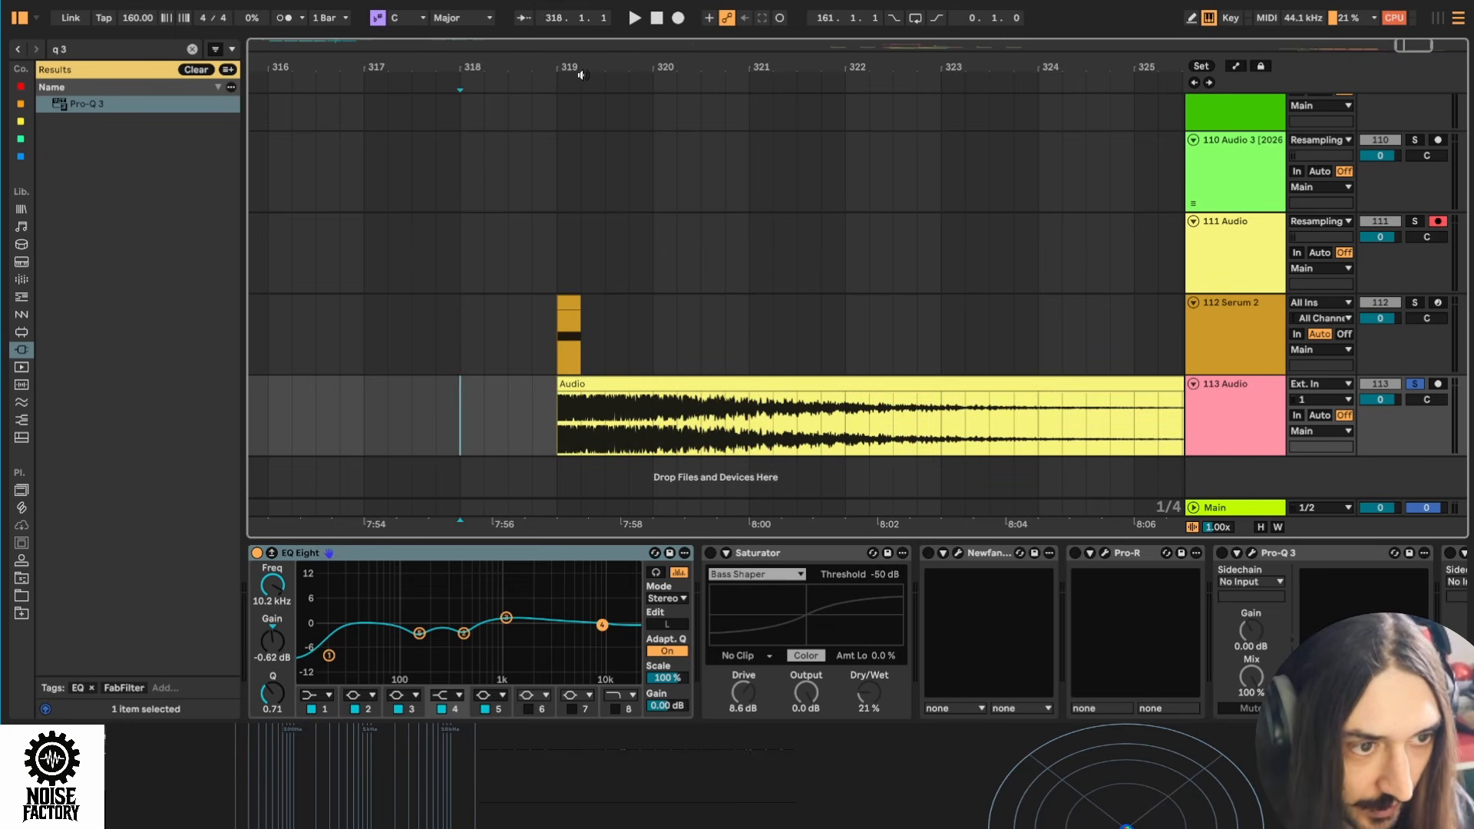
pyautogui.moveTo(582, 71); pyautogui.dragTo(545, 46)
pyautogui.press('space')
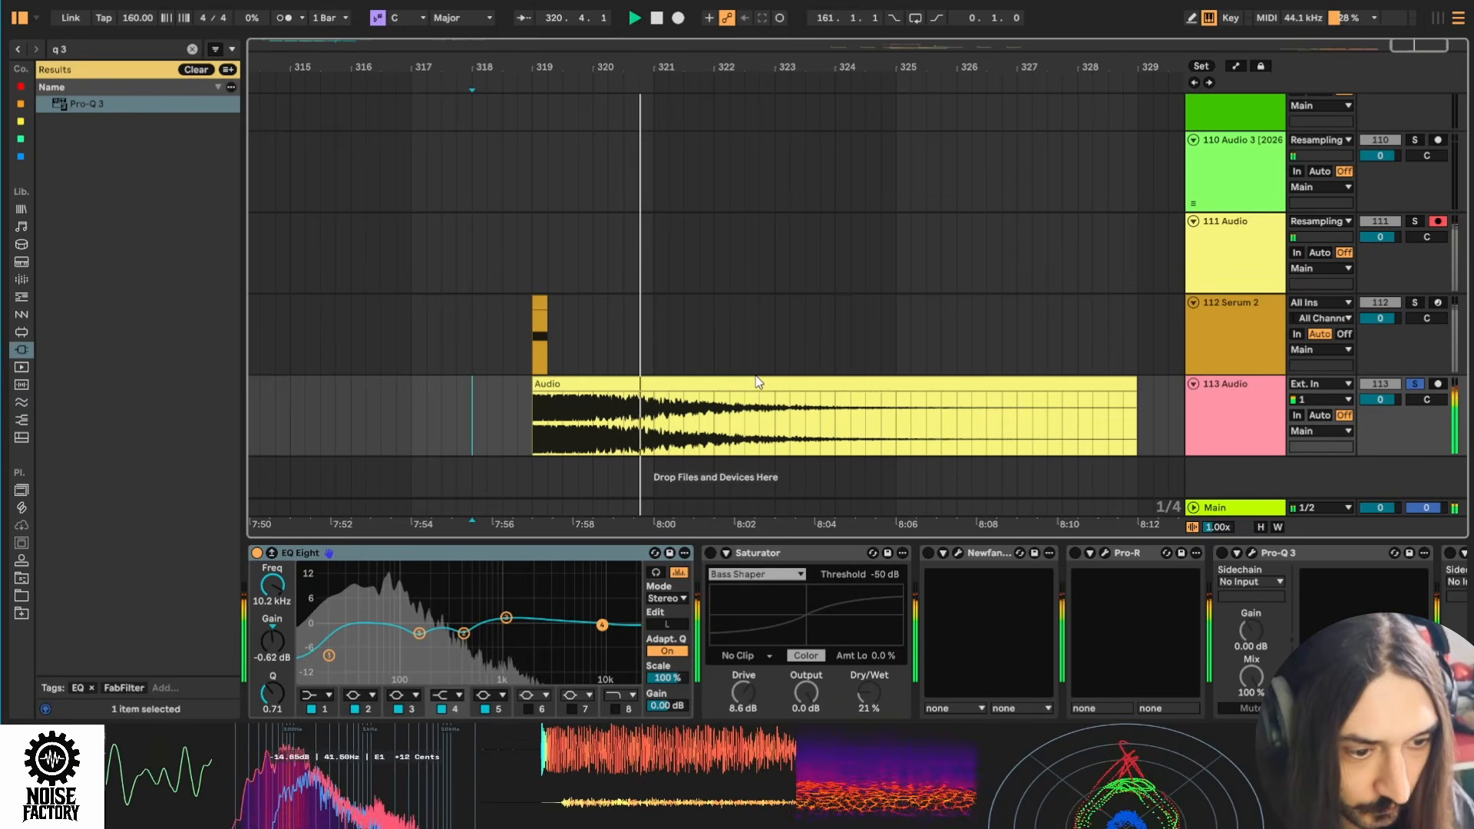
pyautogui.click(502, 416)
pyautogui.press('space')
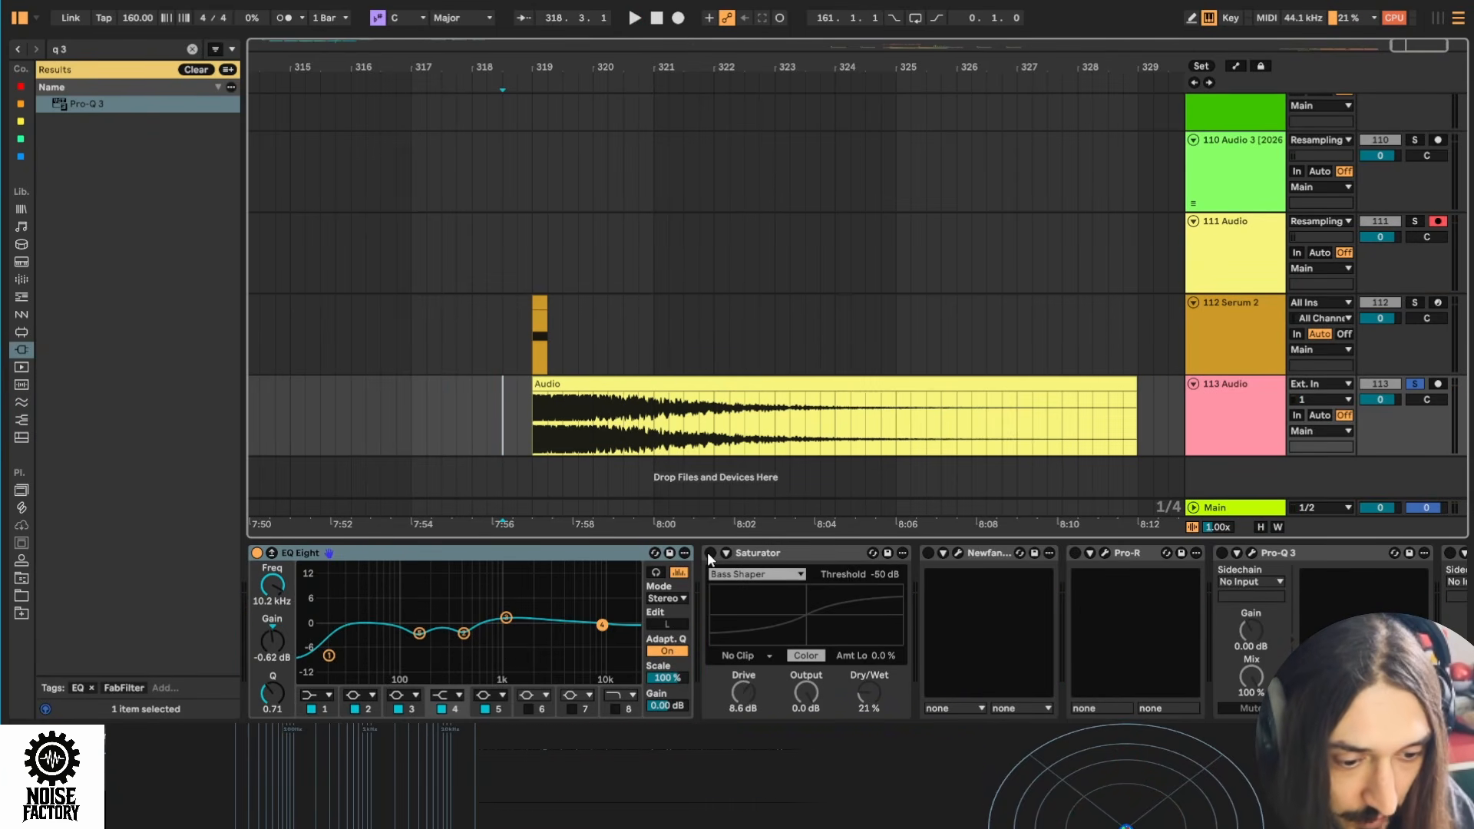
# Enable the Saturator on the 113 Audio track and play the resampled clip
pyautogui.click(708, 552)
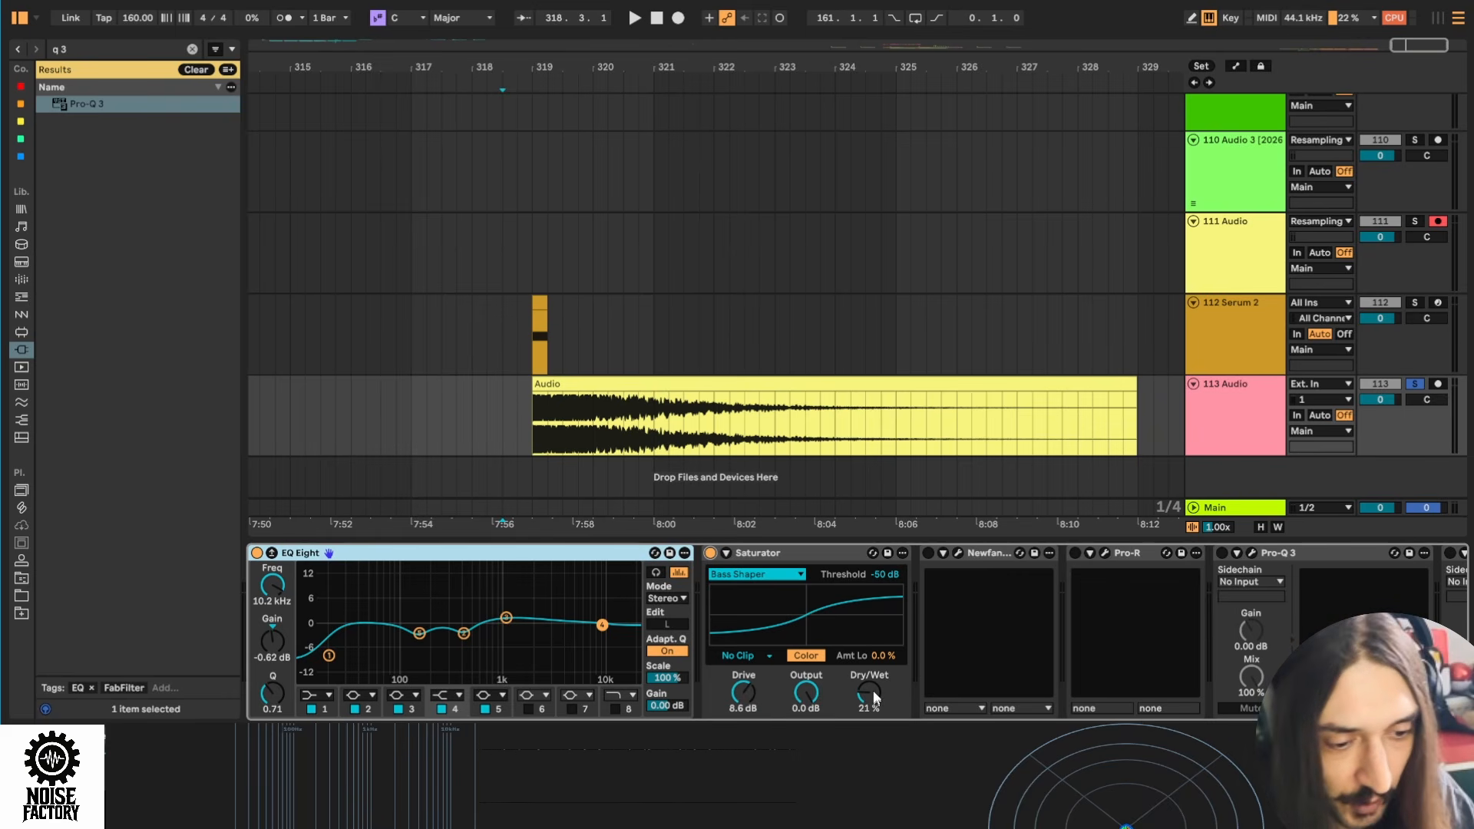
pyautogui.click(517, 424)
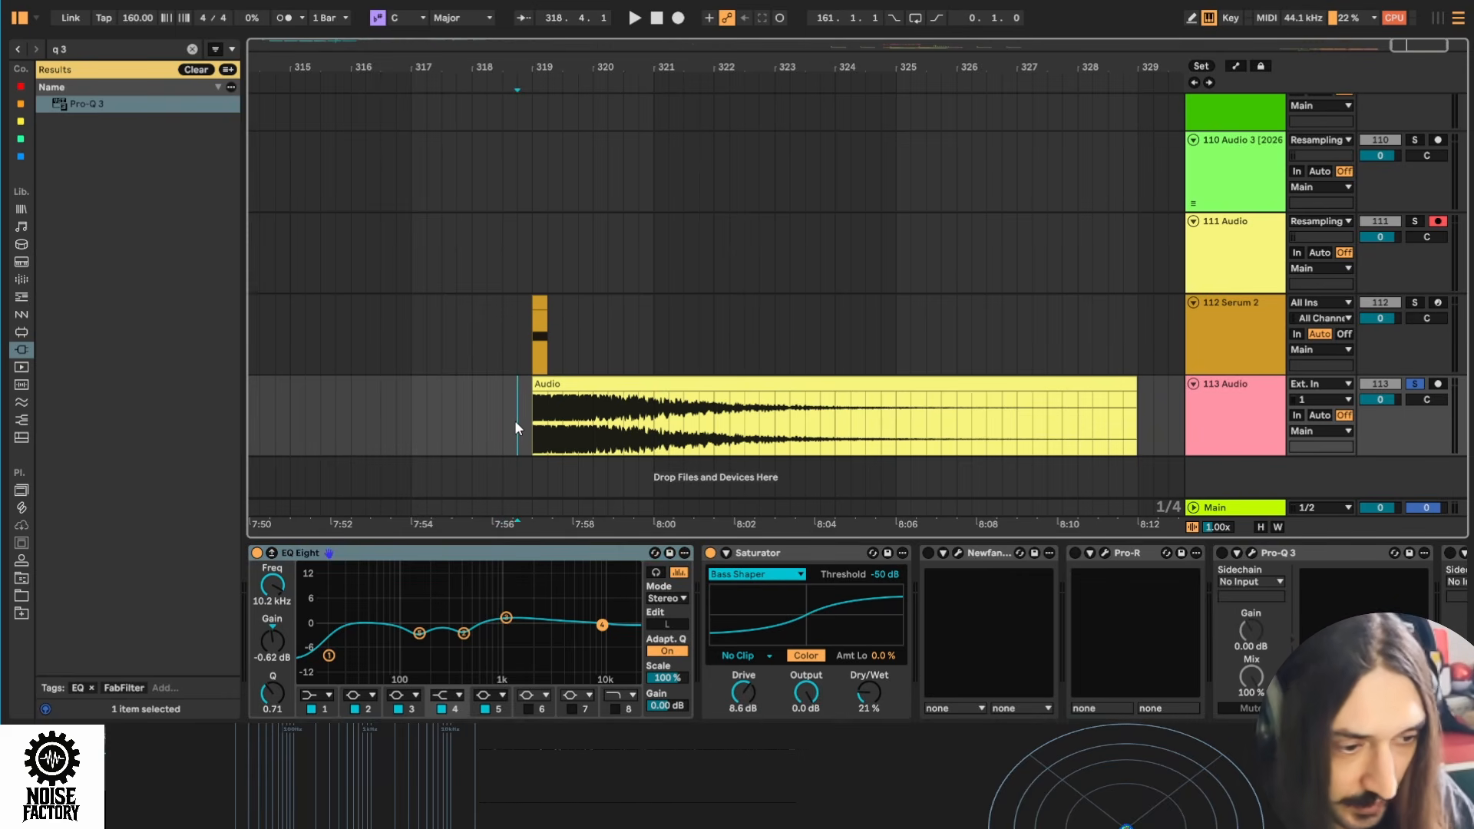
pyautogui.press('space')
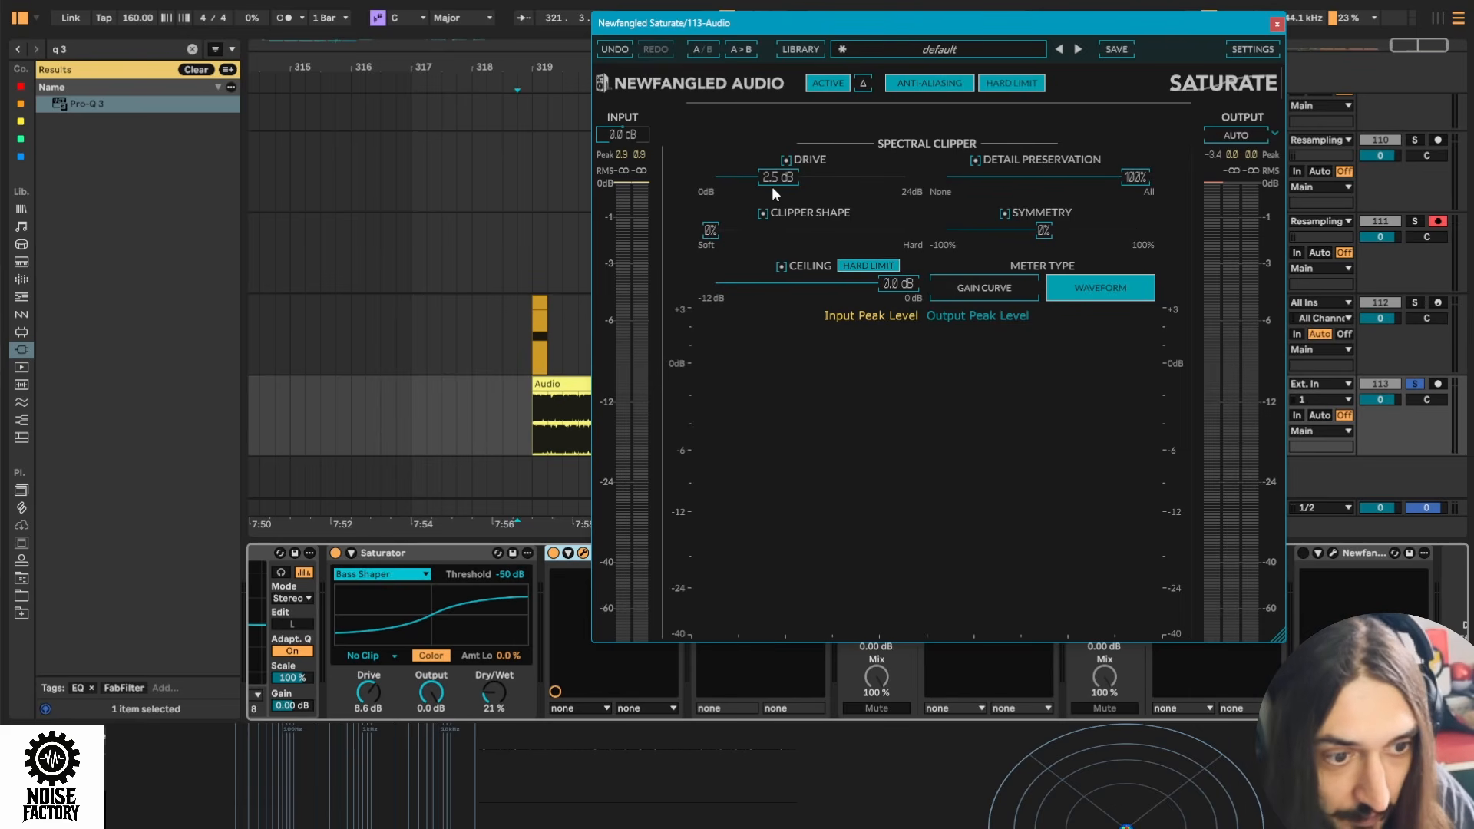
# Close the Newfangled Saturate window and play the resampled clip with the plugin active
pyautogui.click(1275, 25)
pyautogui.click(503, 427)
pyautogui.press('space')
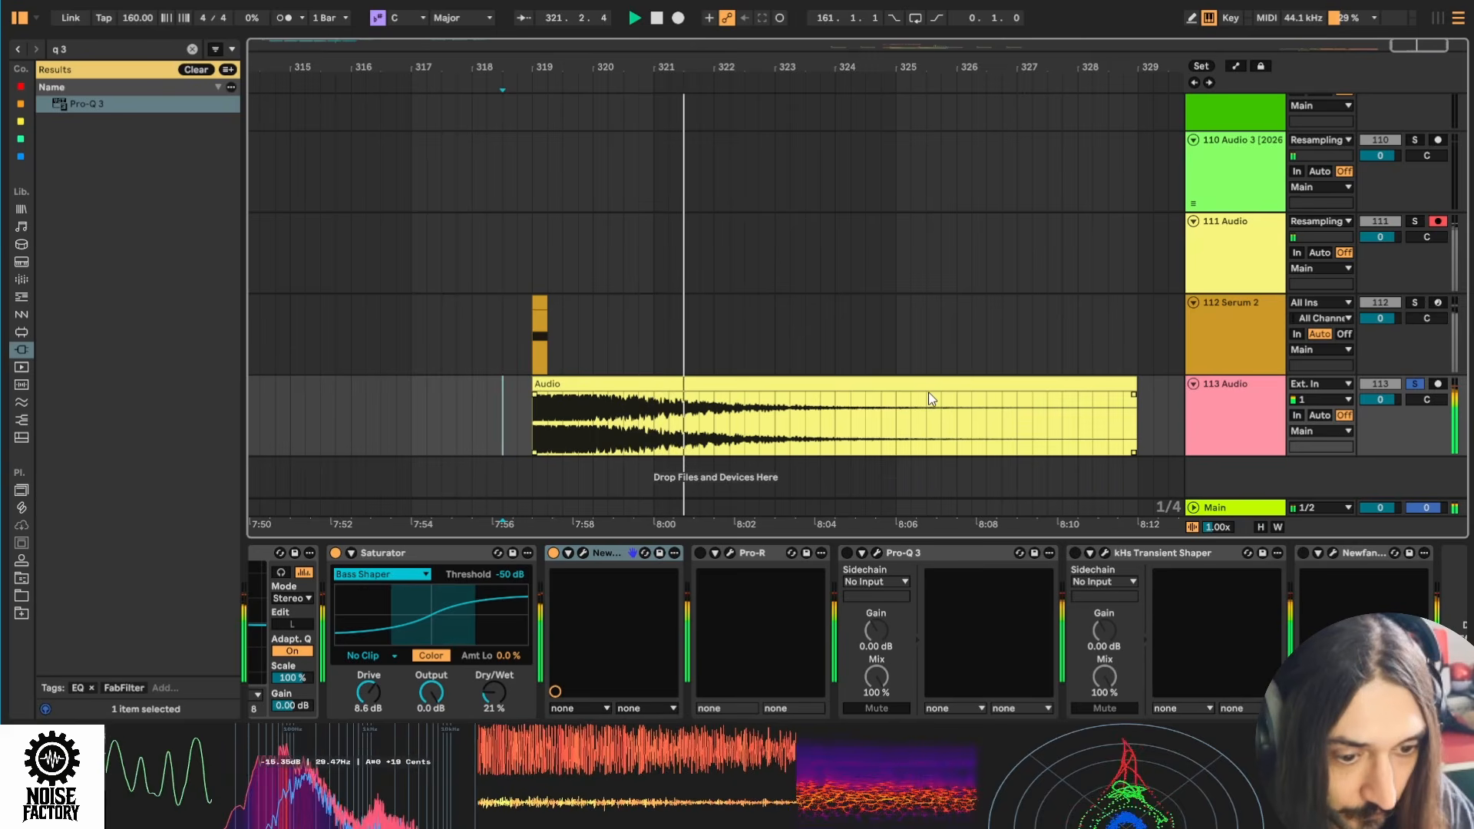
pyautogui.press('space')
# Enable the Pro-R reverb on the 113 Audio track, check its mix setting and play the clip
pyautogui.click(705, 555)
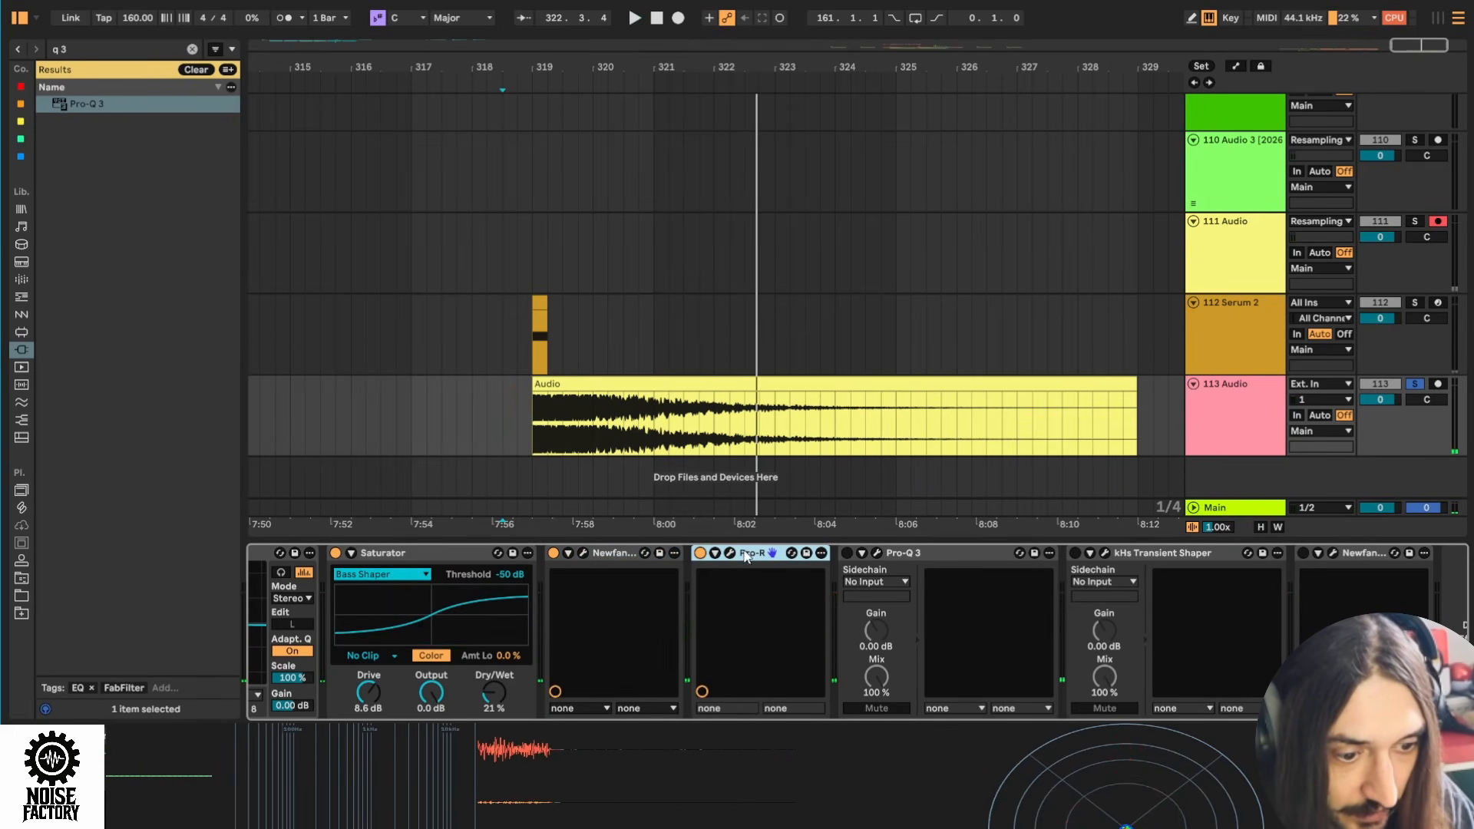
pyautogui.click(731, 554)
pyautogui.moveTo(935, 160)
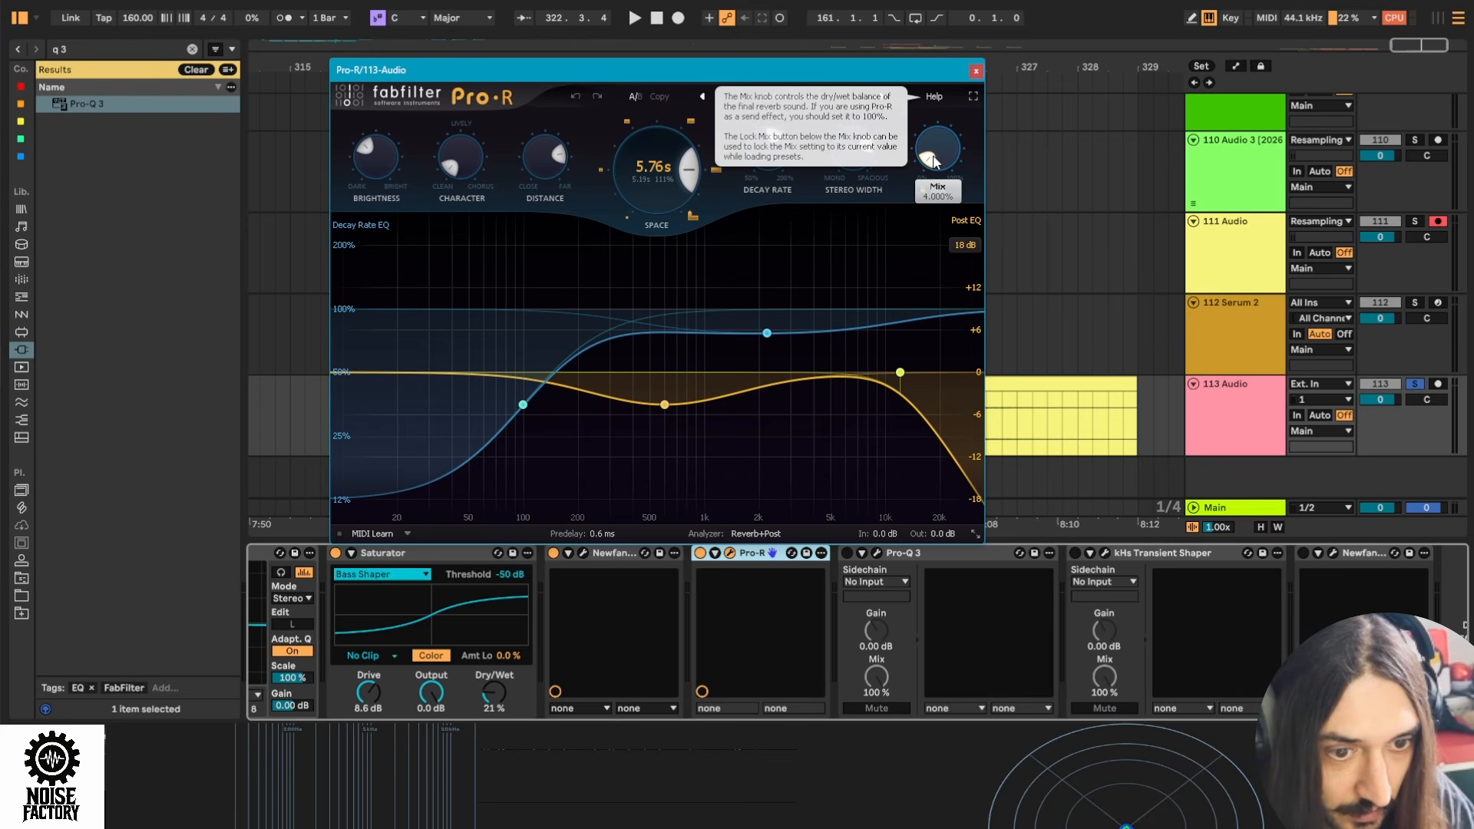
pyautogui.click(976, 70)
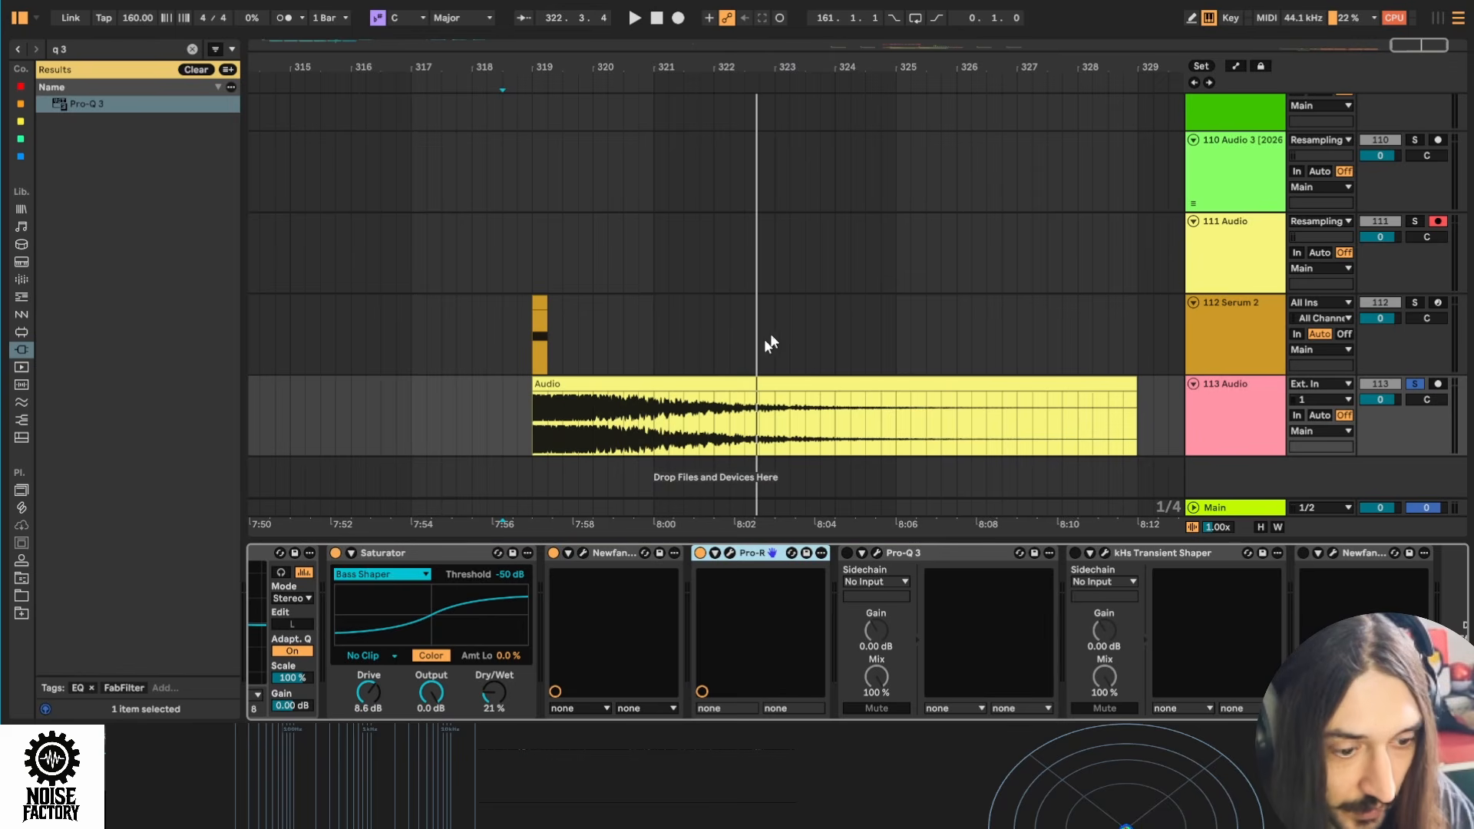
pyautogui.click(514, 434)
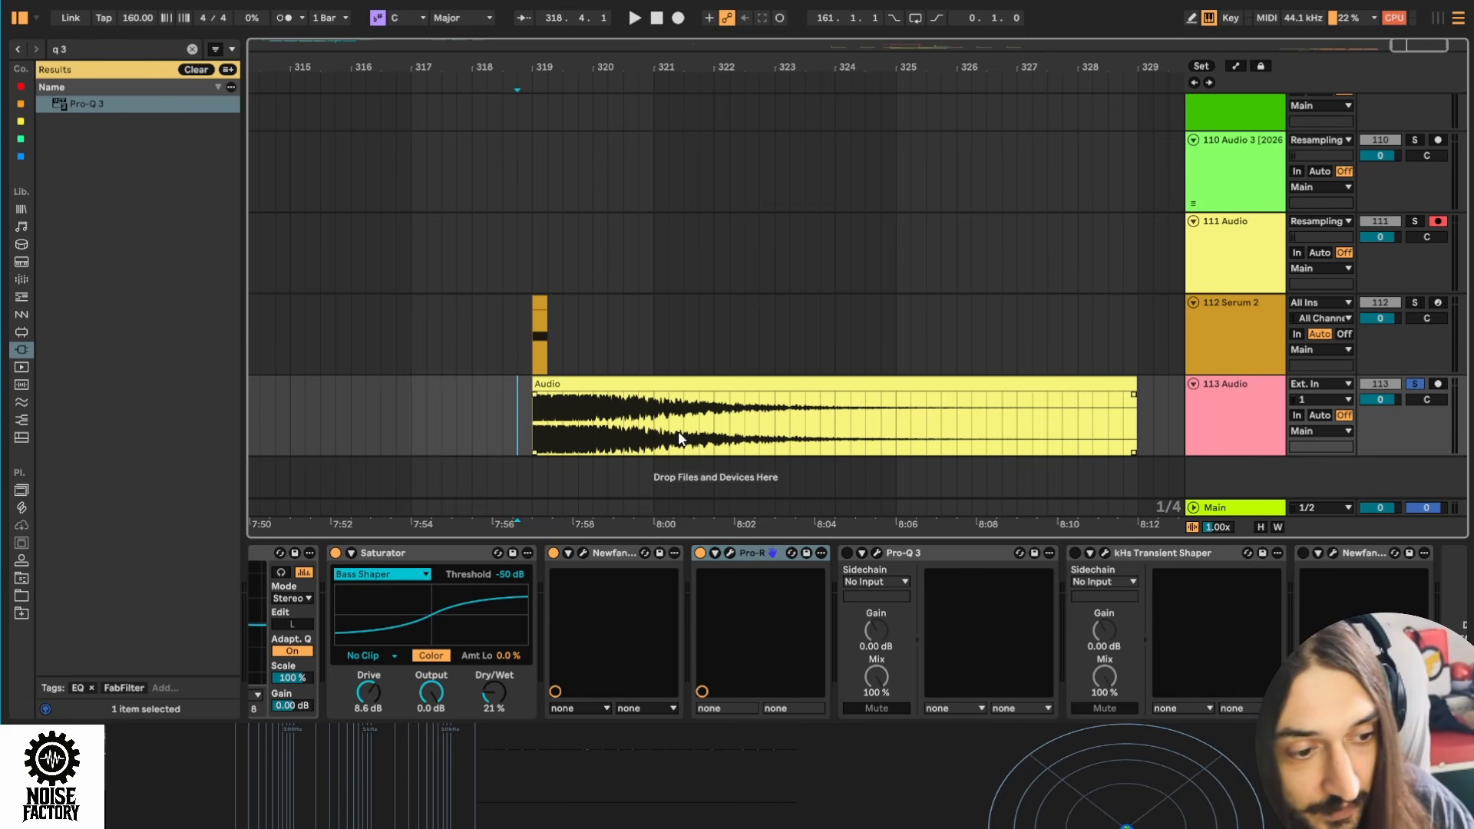
pyautogui.press('space')
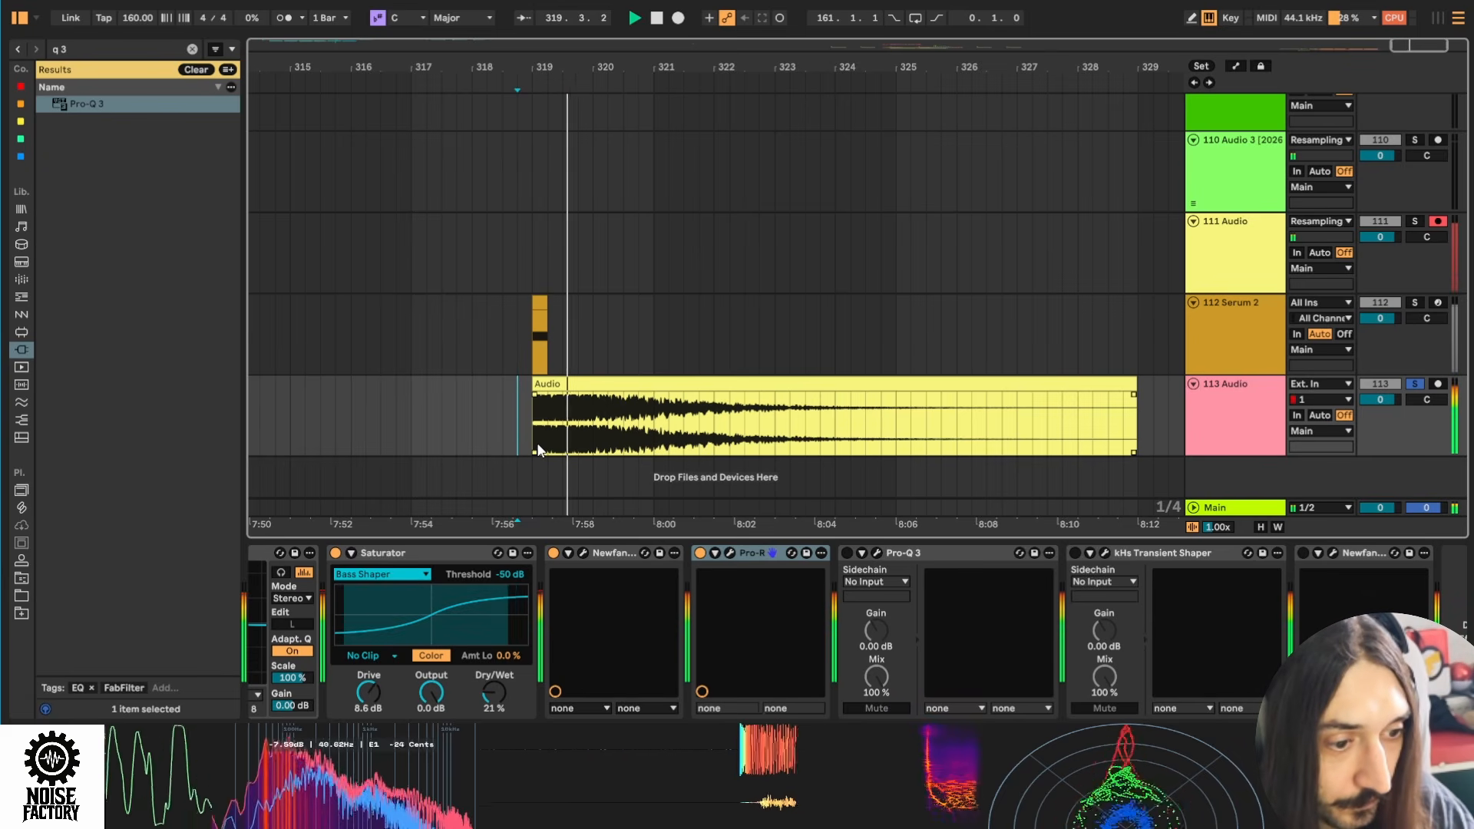
# Stop playback, open Pro-Q 3 on the 113 Audio track to view its low cut, and enable the plugin
pyautogui.click(934, 556)
pyautogui.press('space')
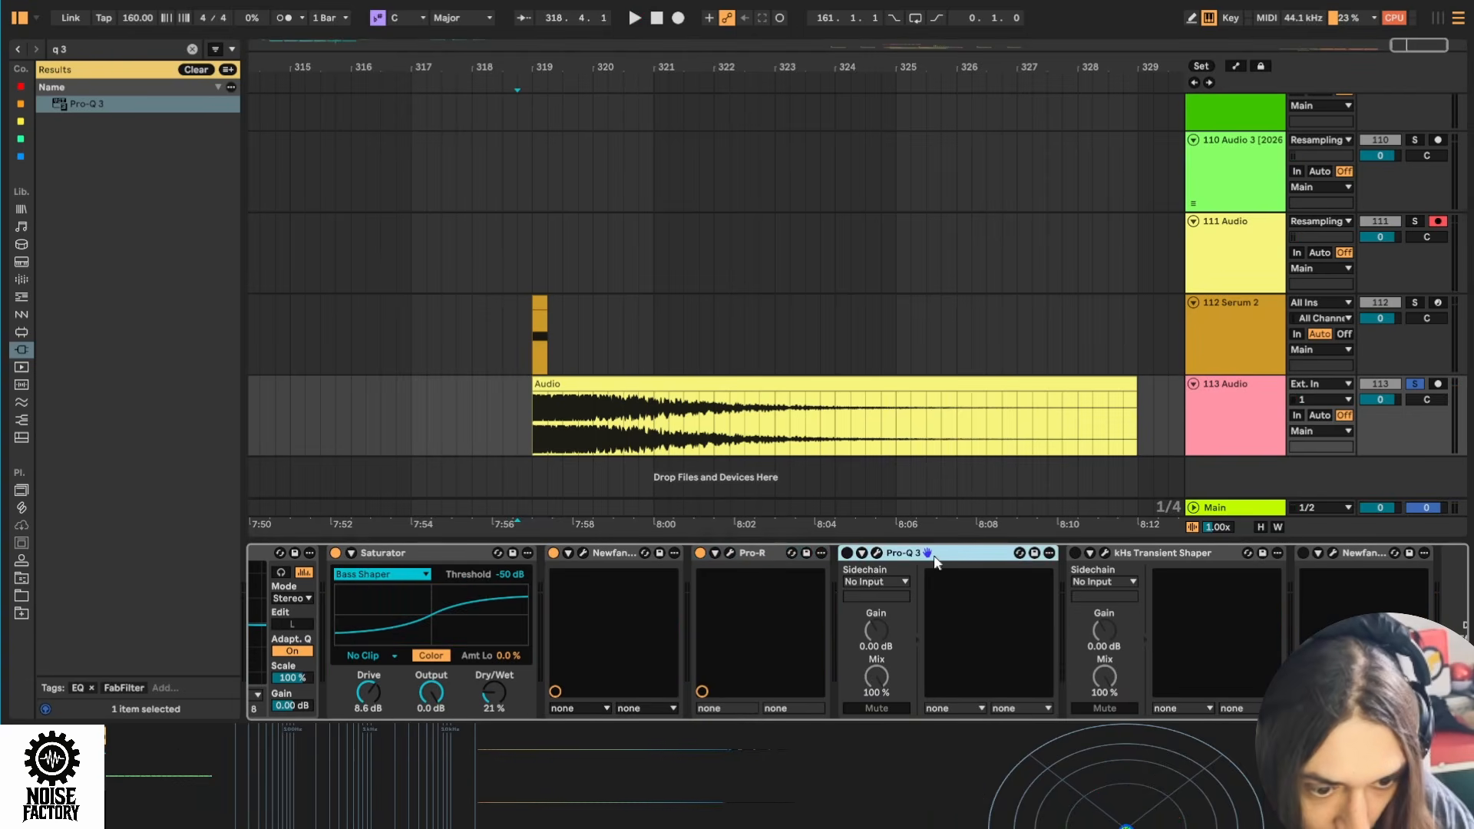
pyautogui.click(876, 553)
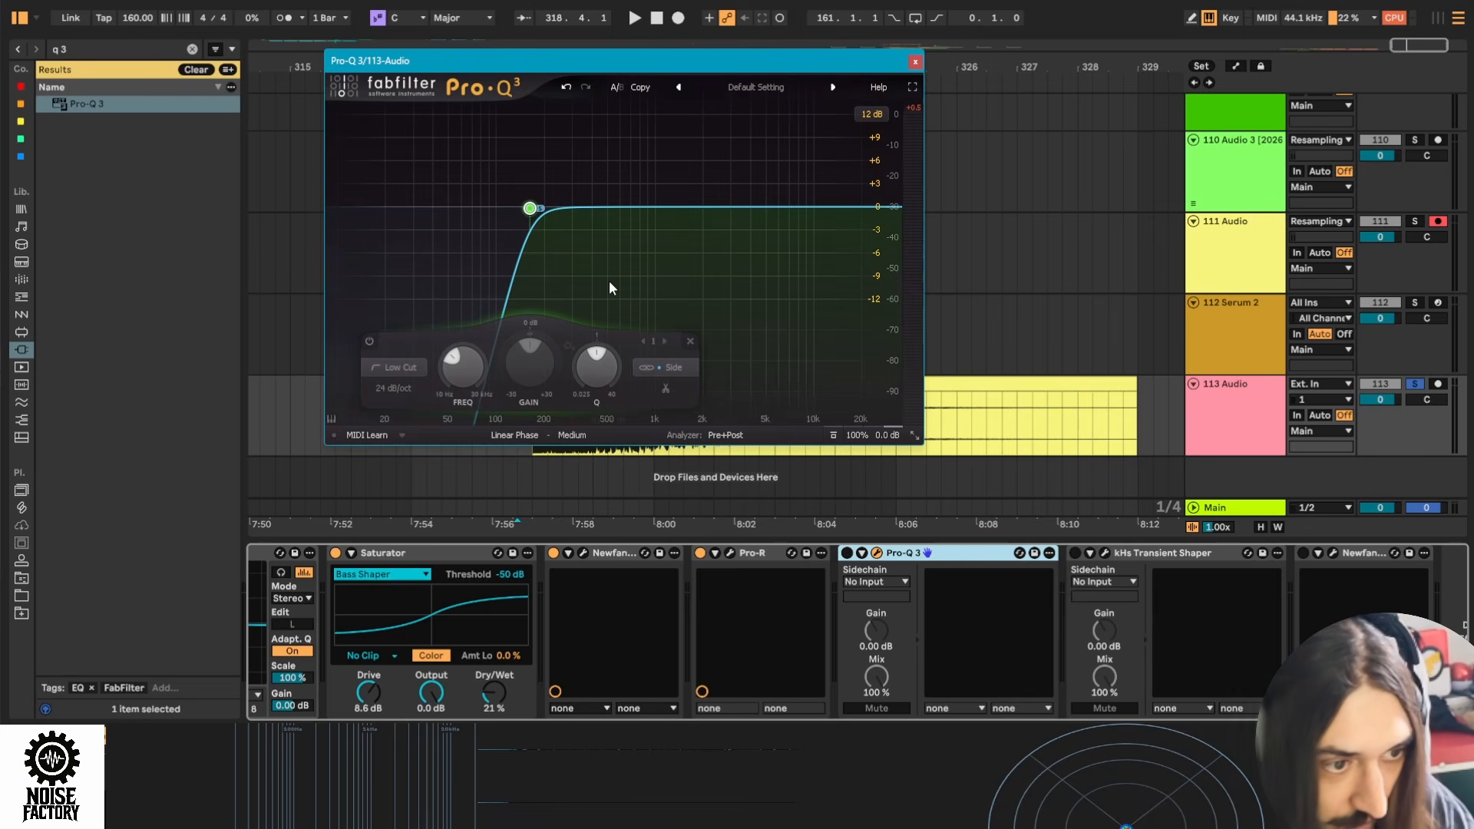
pyautogui.click(848, 558)
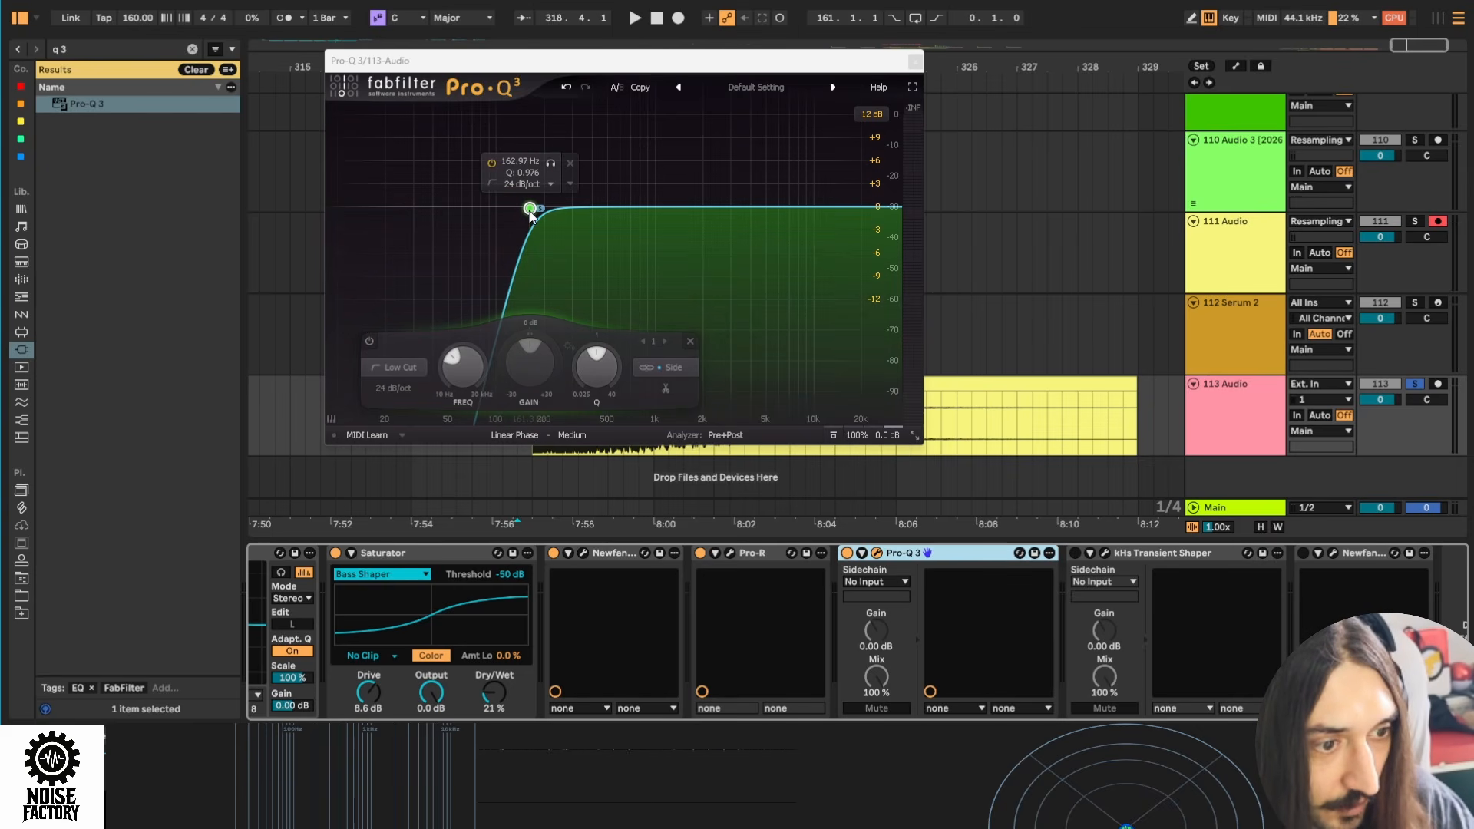
# Play the resampled clip with Pro-Q 3 active, and again with the kHs Transient Shaper enabled on the 113 Audio track
pyautogui.press('space')
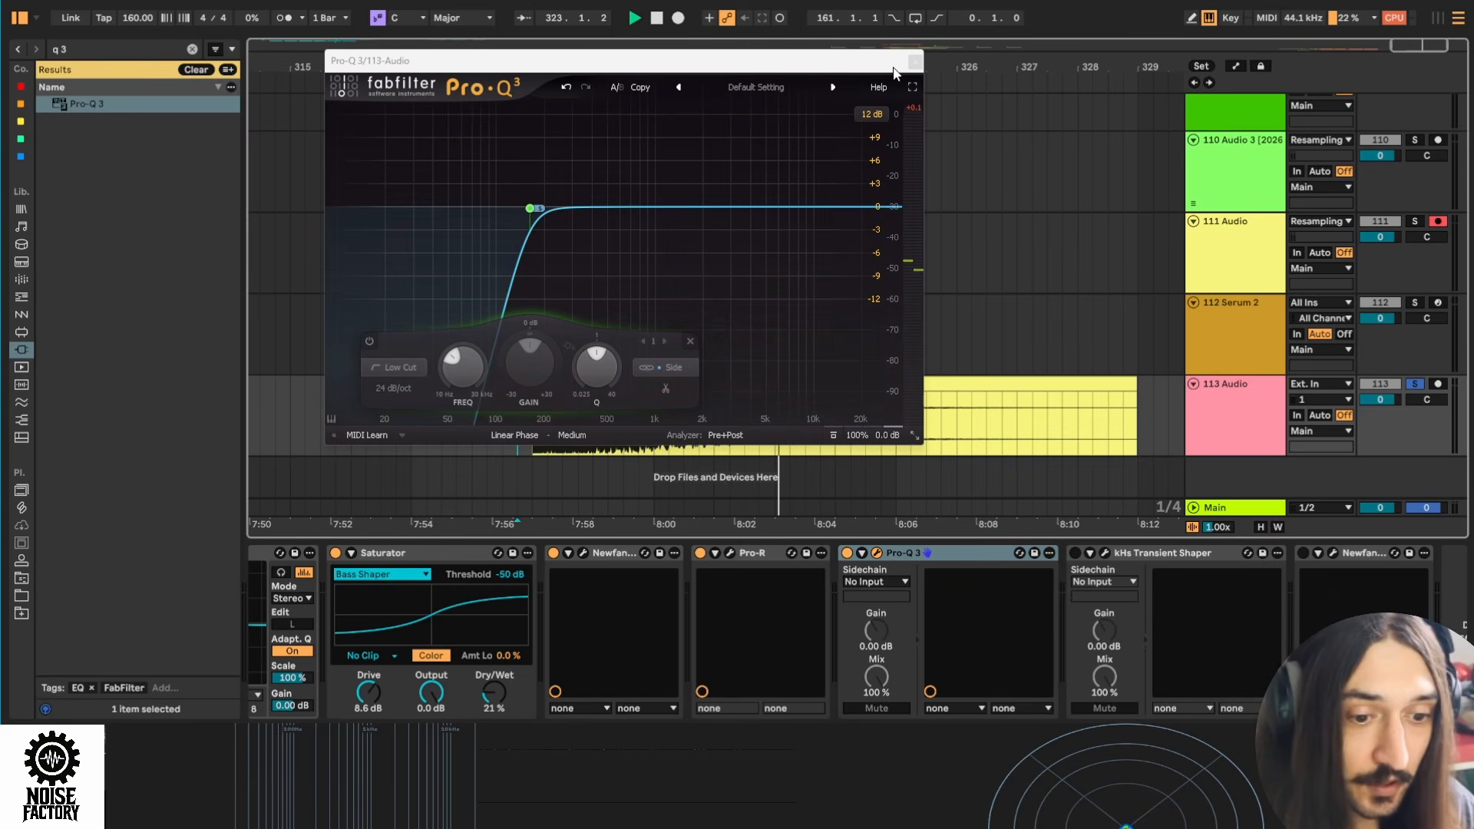
pyautogui.press('space')
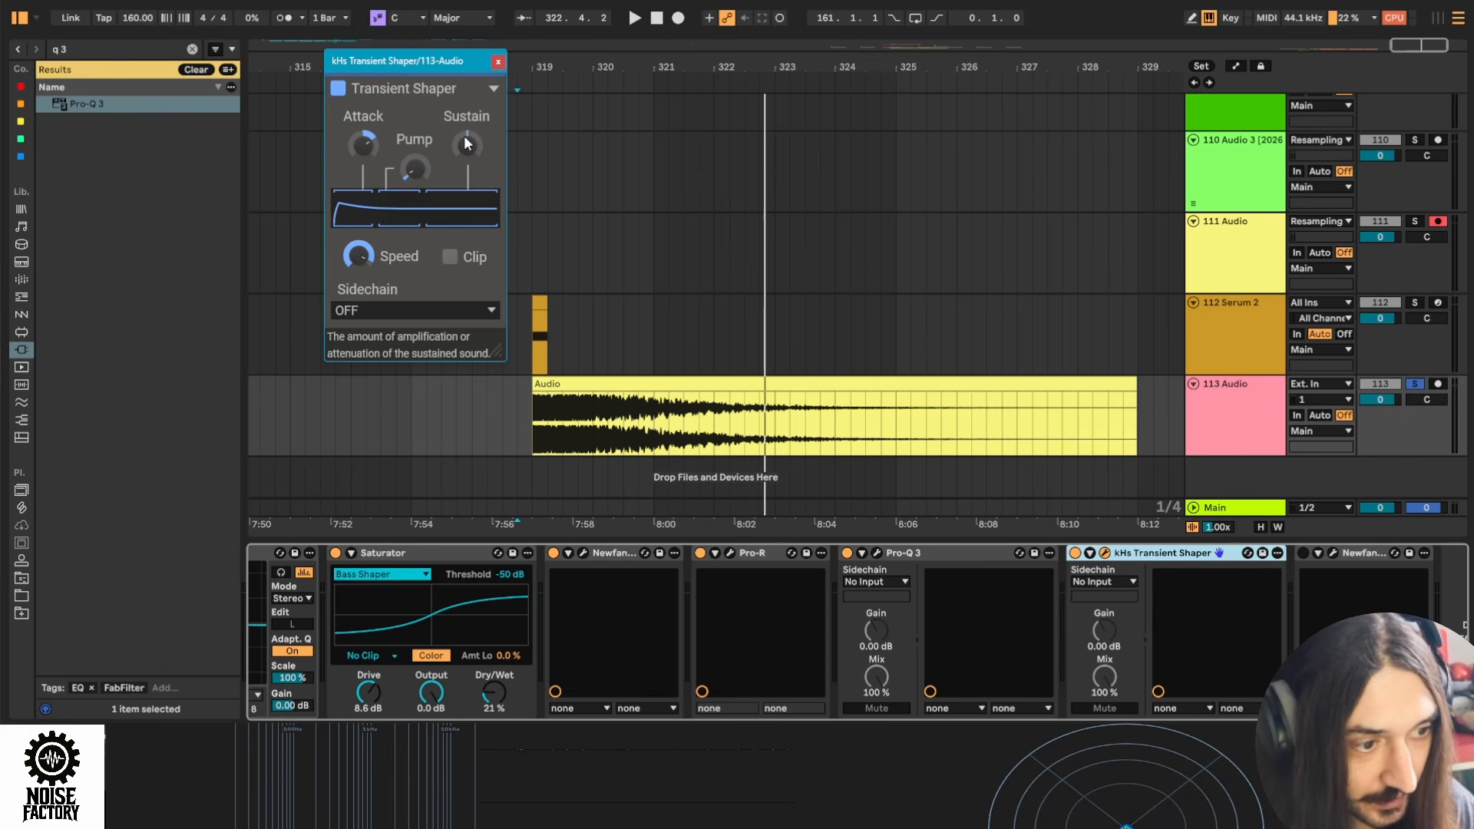
pyautogui.click(511, 431)
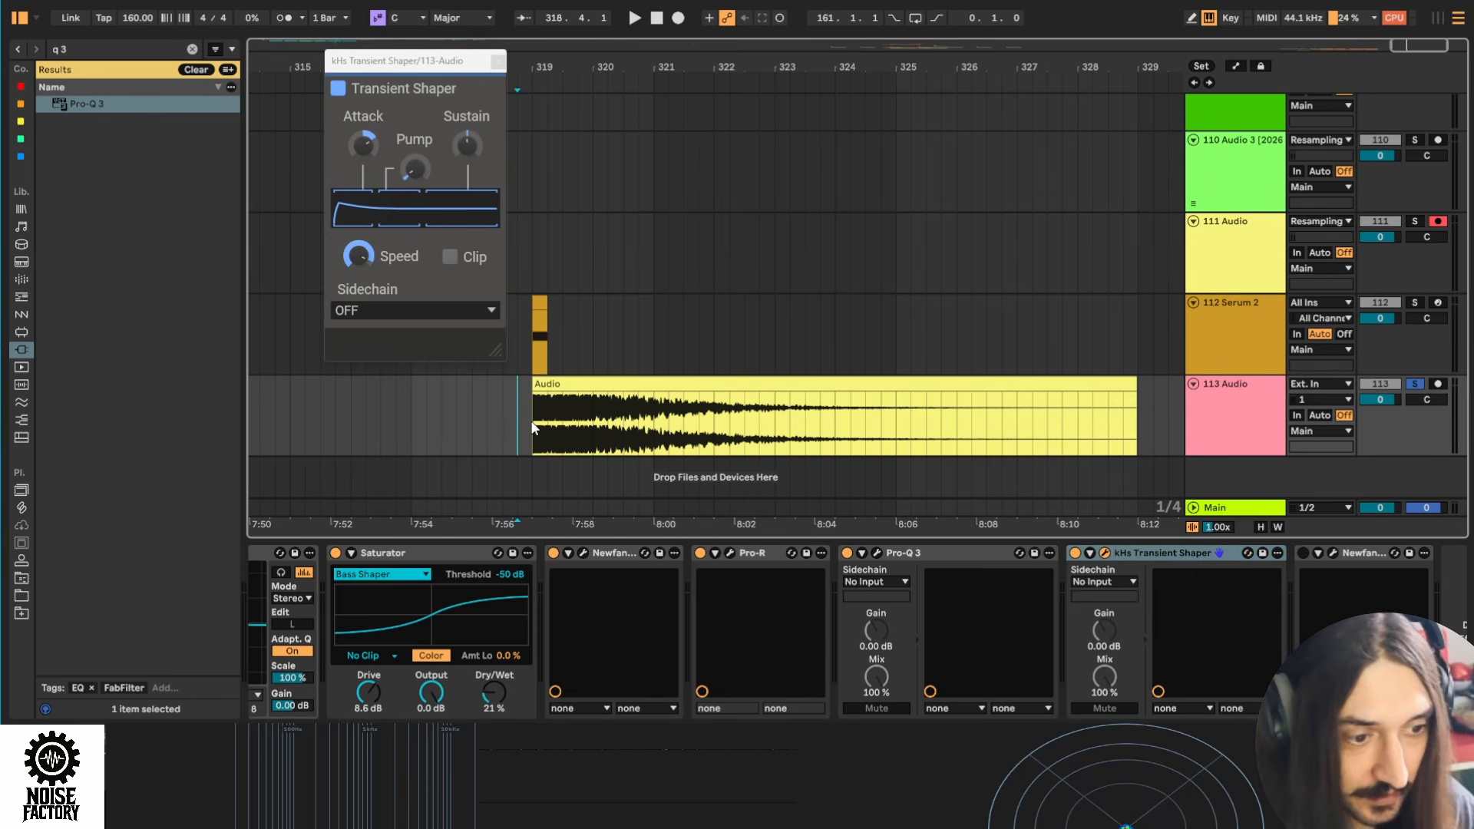
pyautogui.press('space')
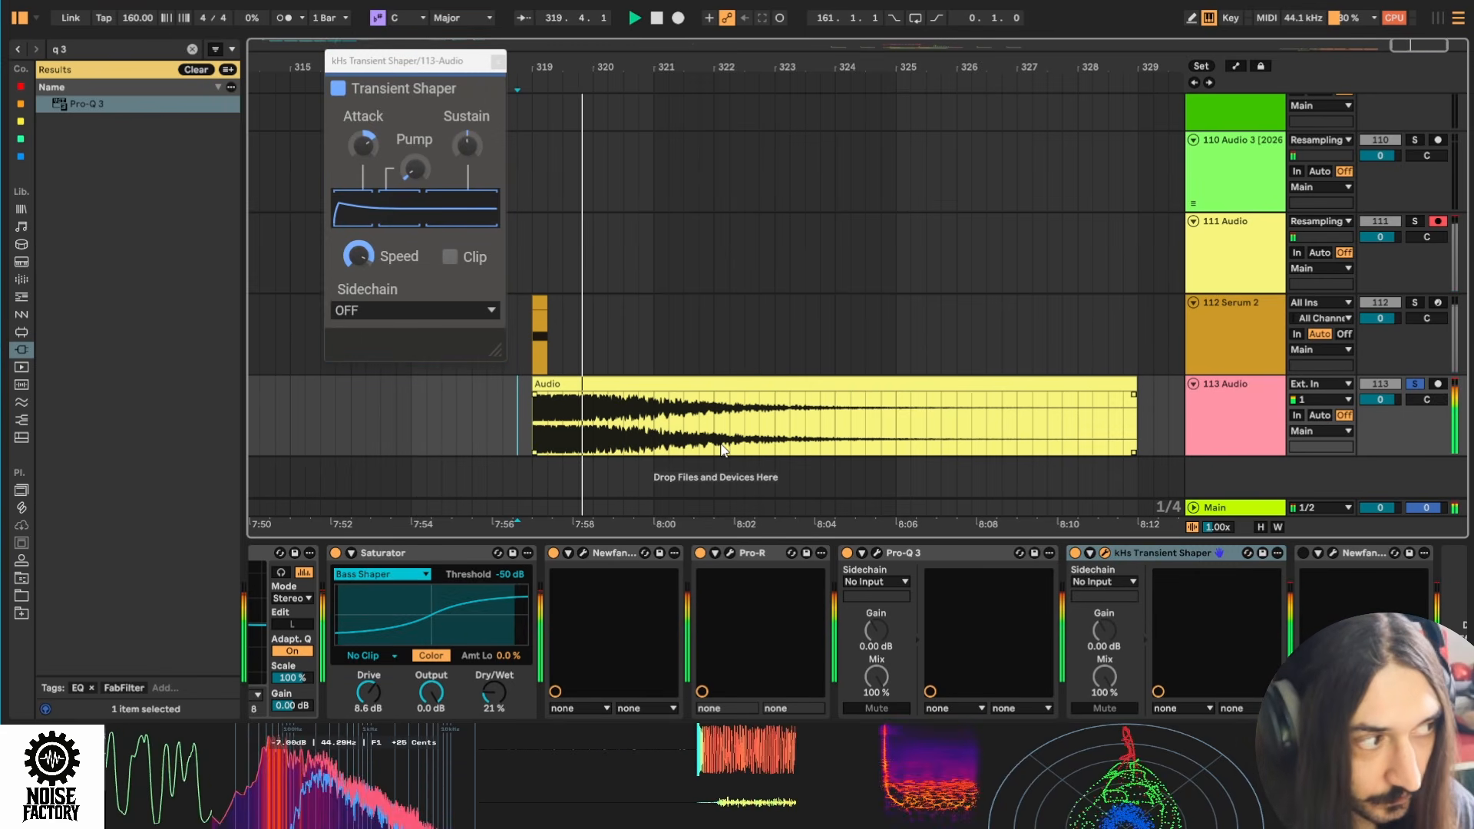
pyautogui.press('space')
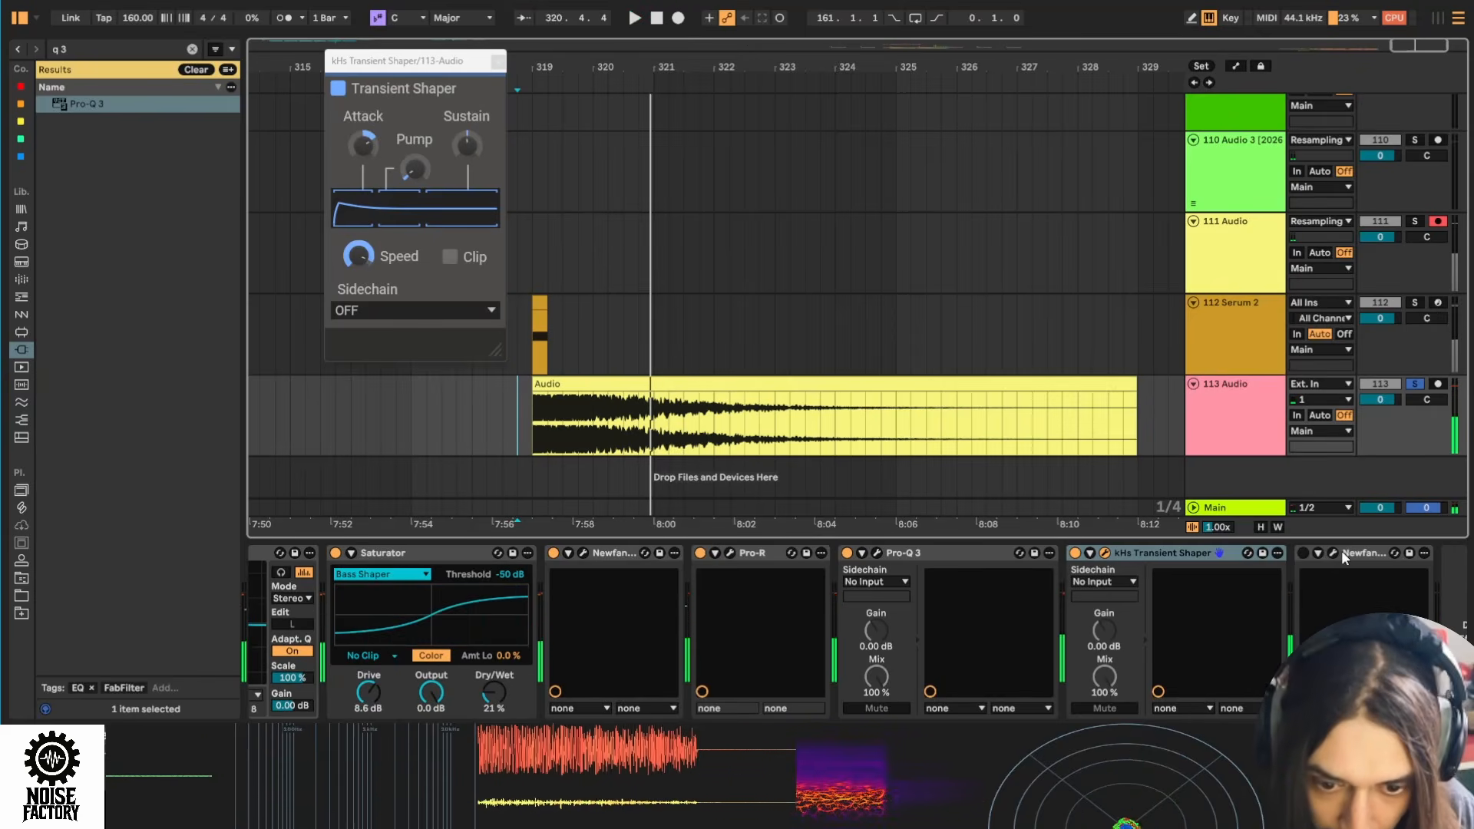
# Enable the Newfangled plugin after the kHs Transient Shaper and play the resampled clip from just before its start
pyautogui.click(1334, 553)
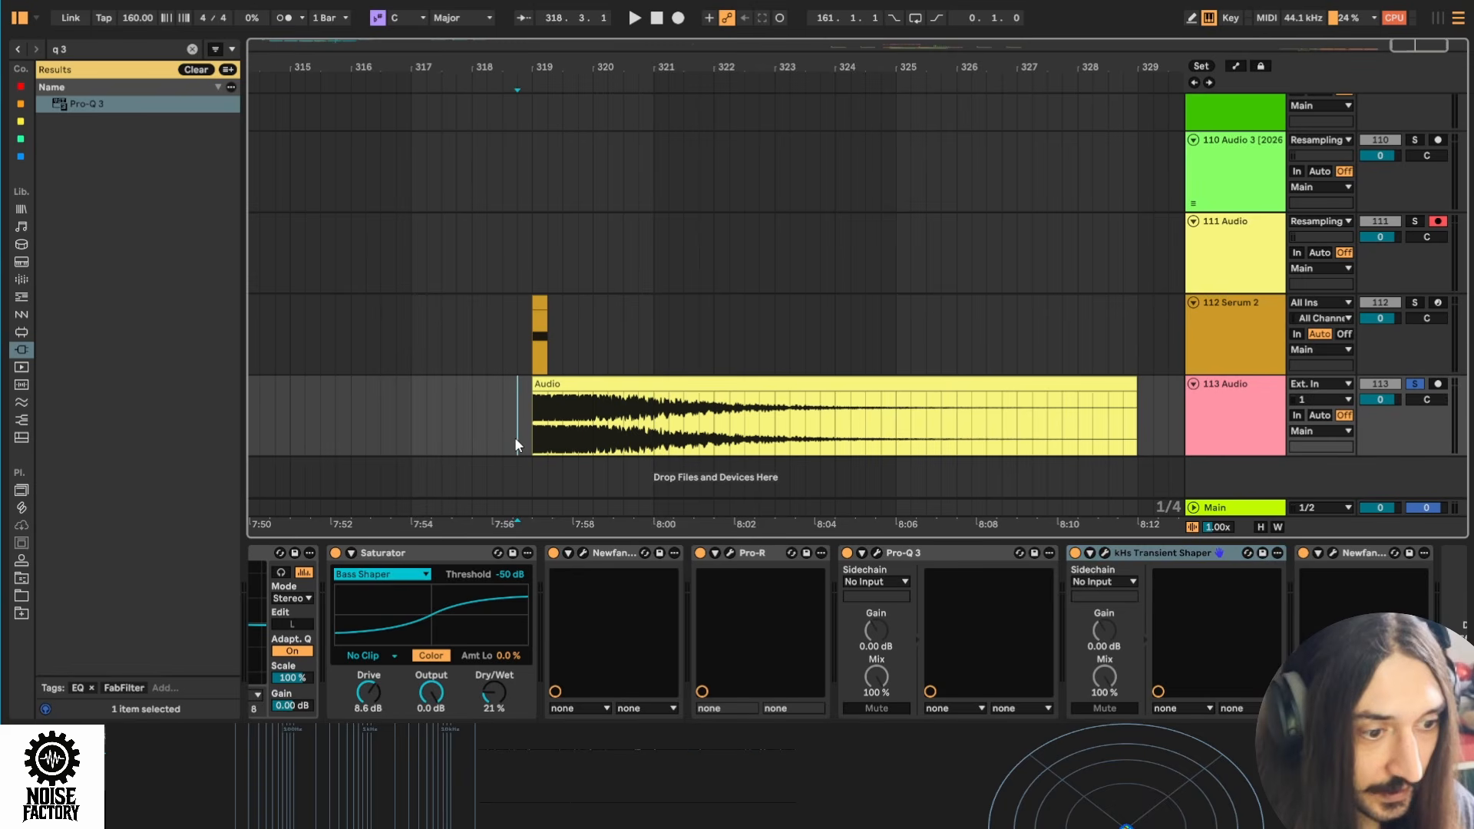
pyautogui.click(517, 436)
pyautogui.press('space')
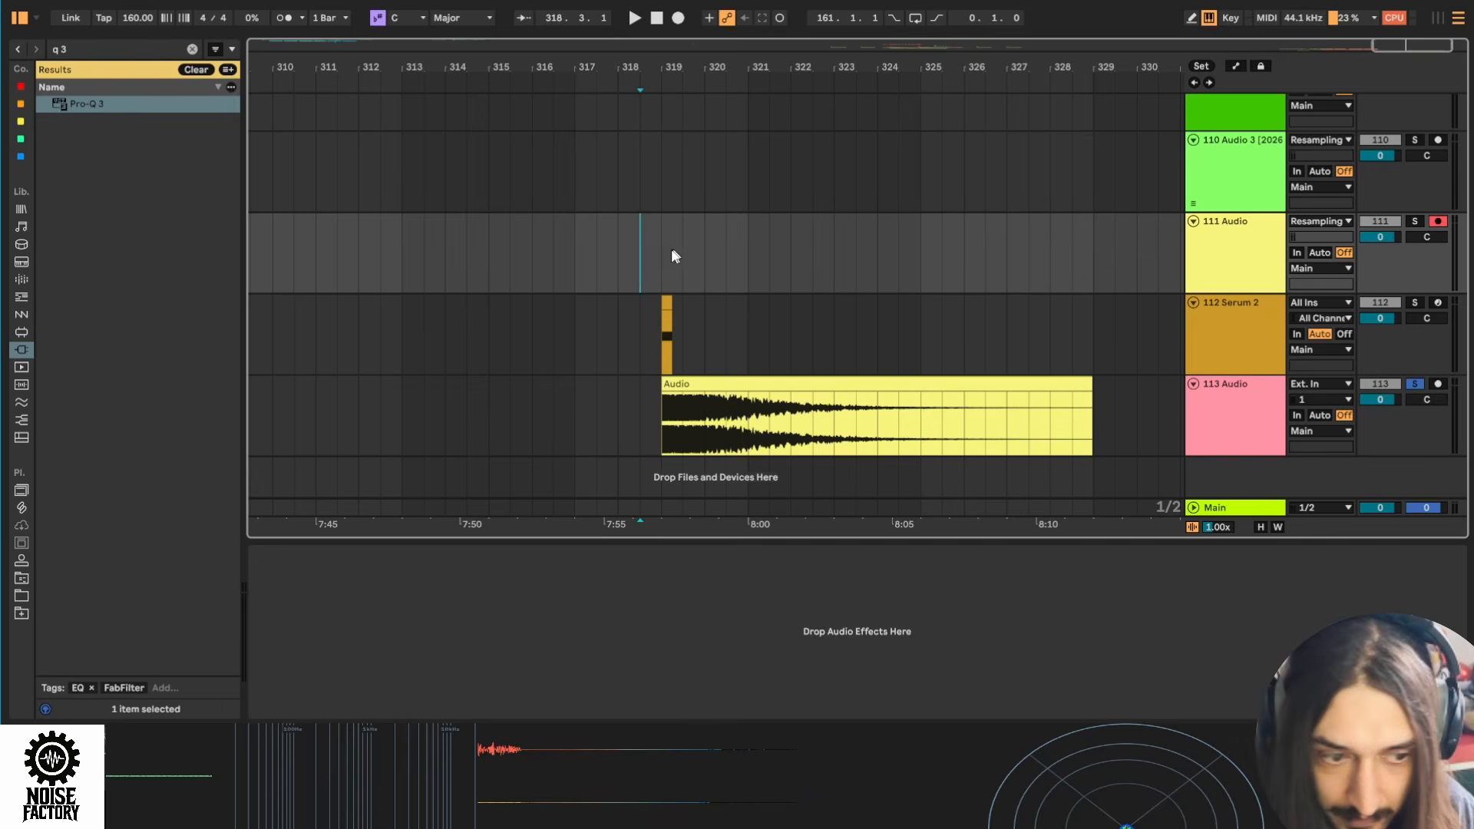
# Resample the processed clip onto the 111 Audio track and play the new clip trimmed to the length of the Serum 2 note
pyautogui.press('F9')
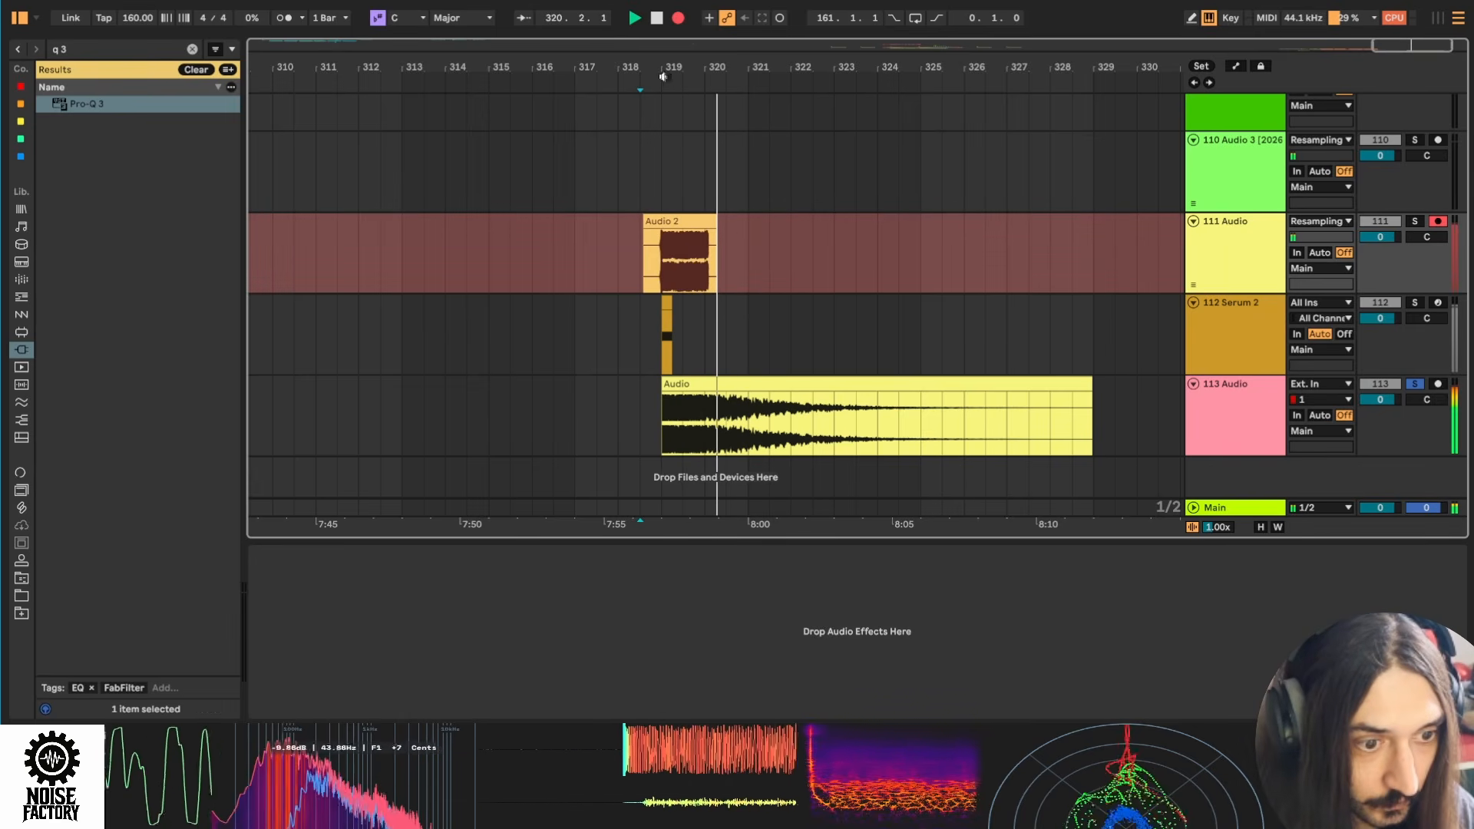
pyautogui.moveTo(665, 68); pyautogui.dragTo(666, 322)
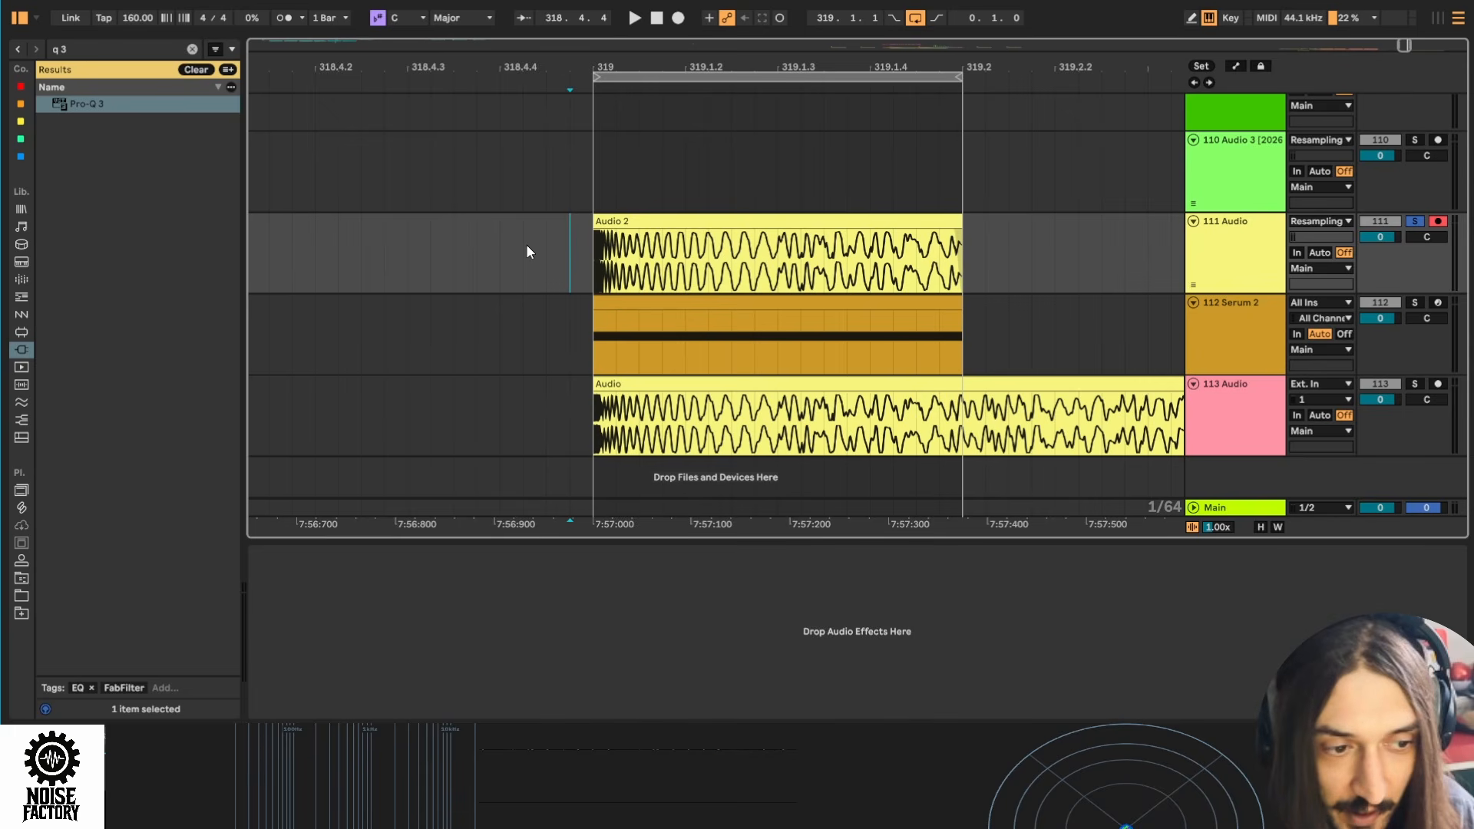
pyautogui.press('space')
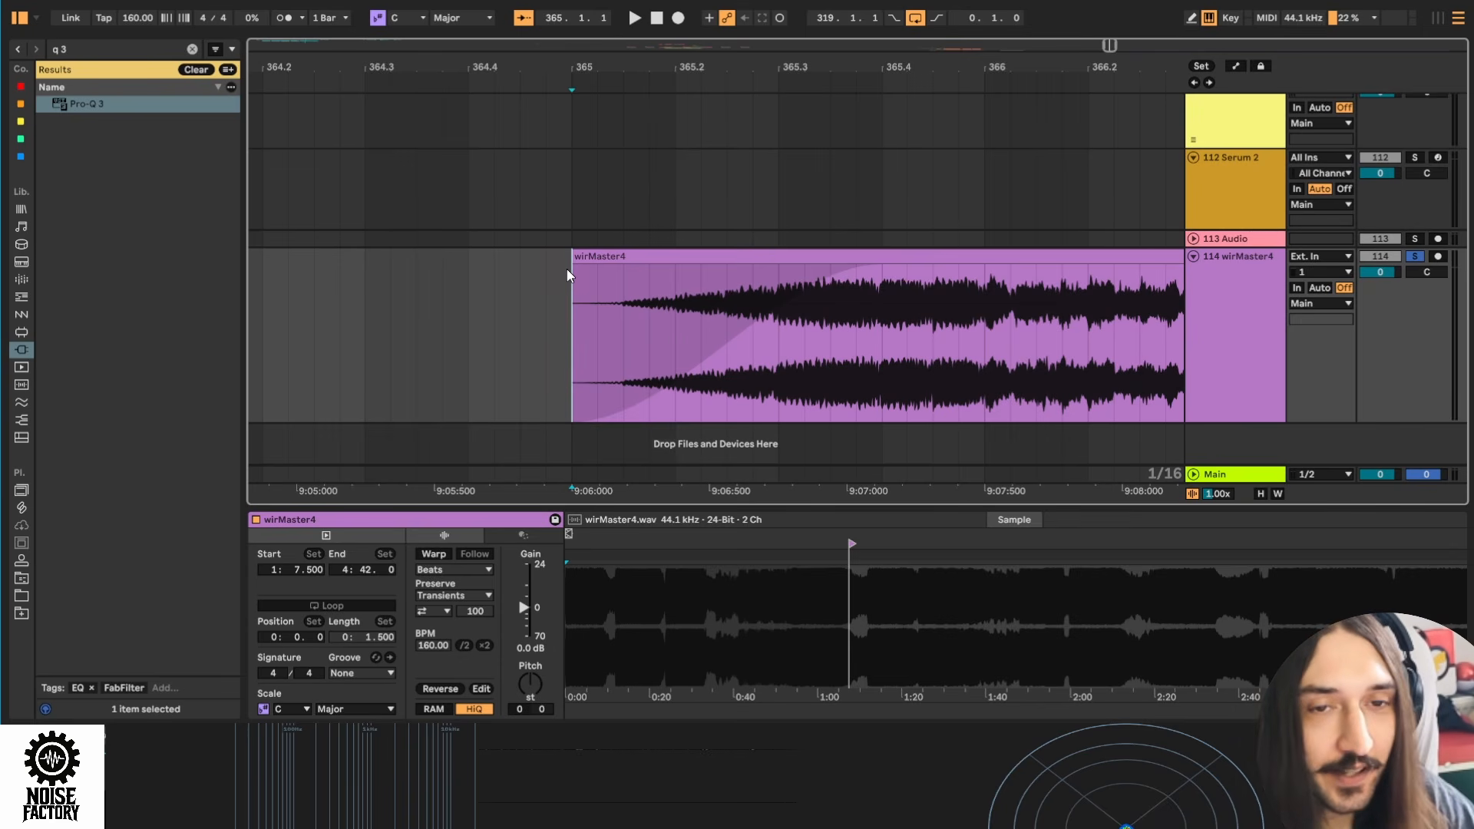
# Play the wirMaster4 clip on track 114 from its start at bar 365
pyautogui.click(559, 269)
pyautogui.click(577, 279)
pyautogui.press('space')
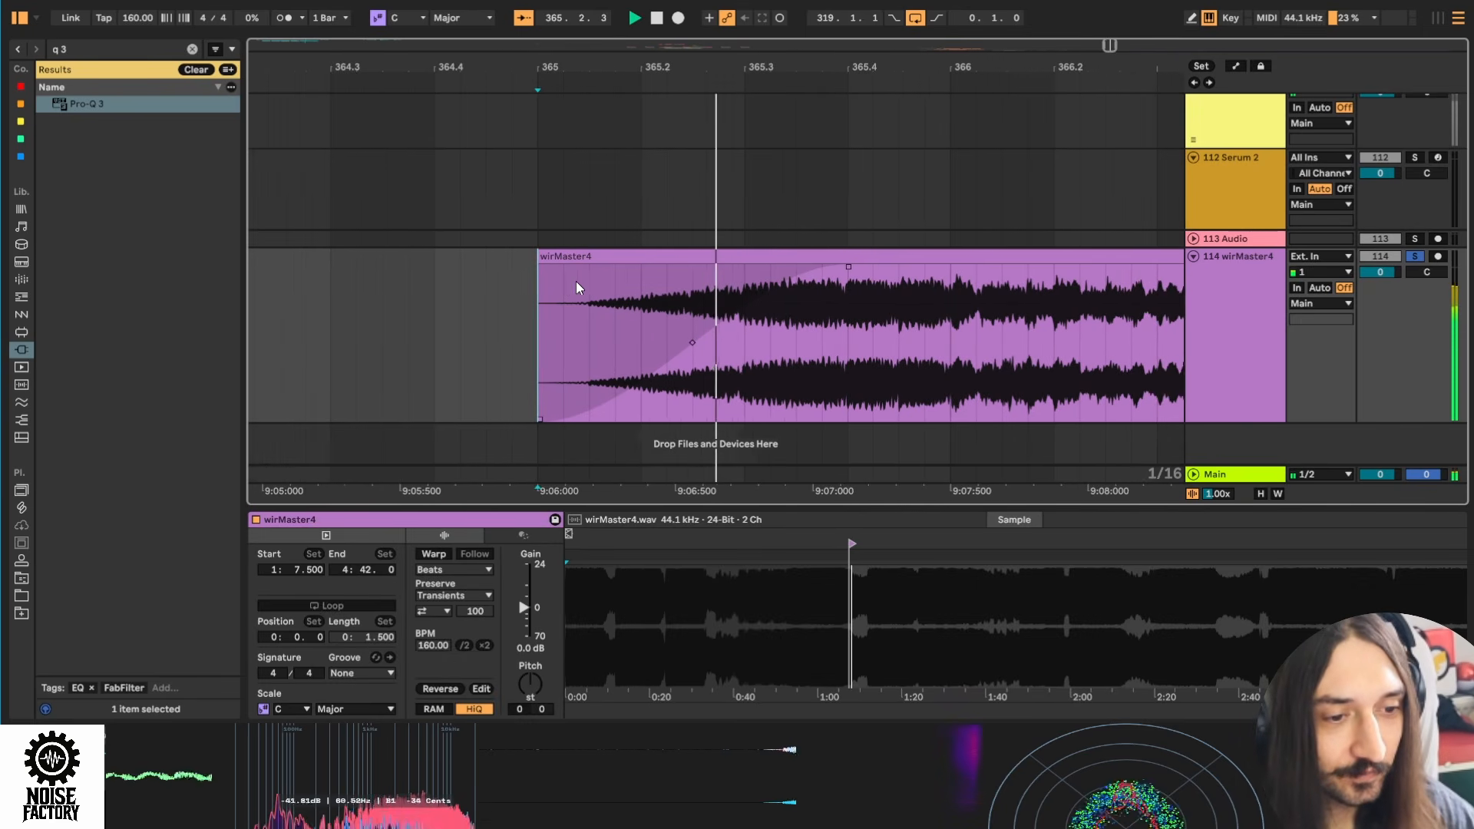